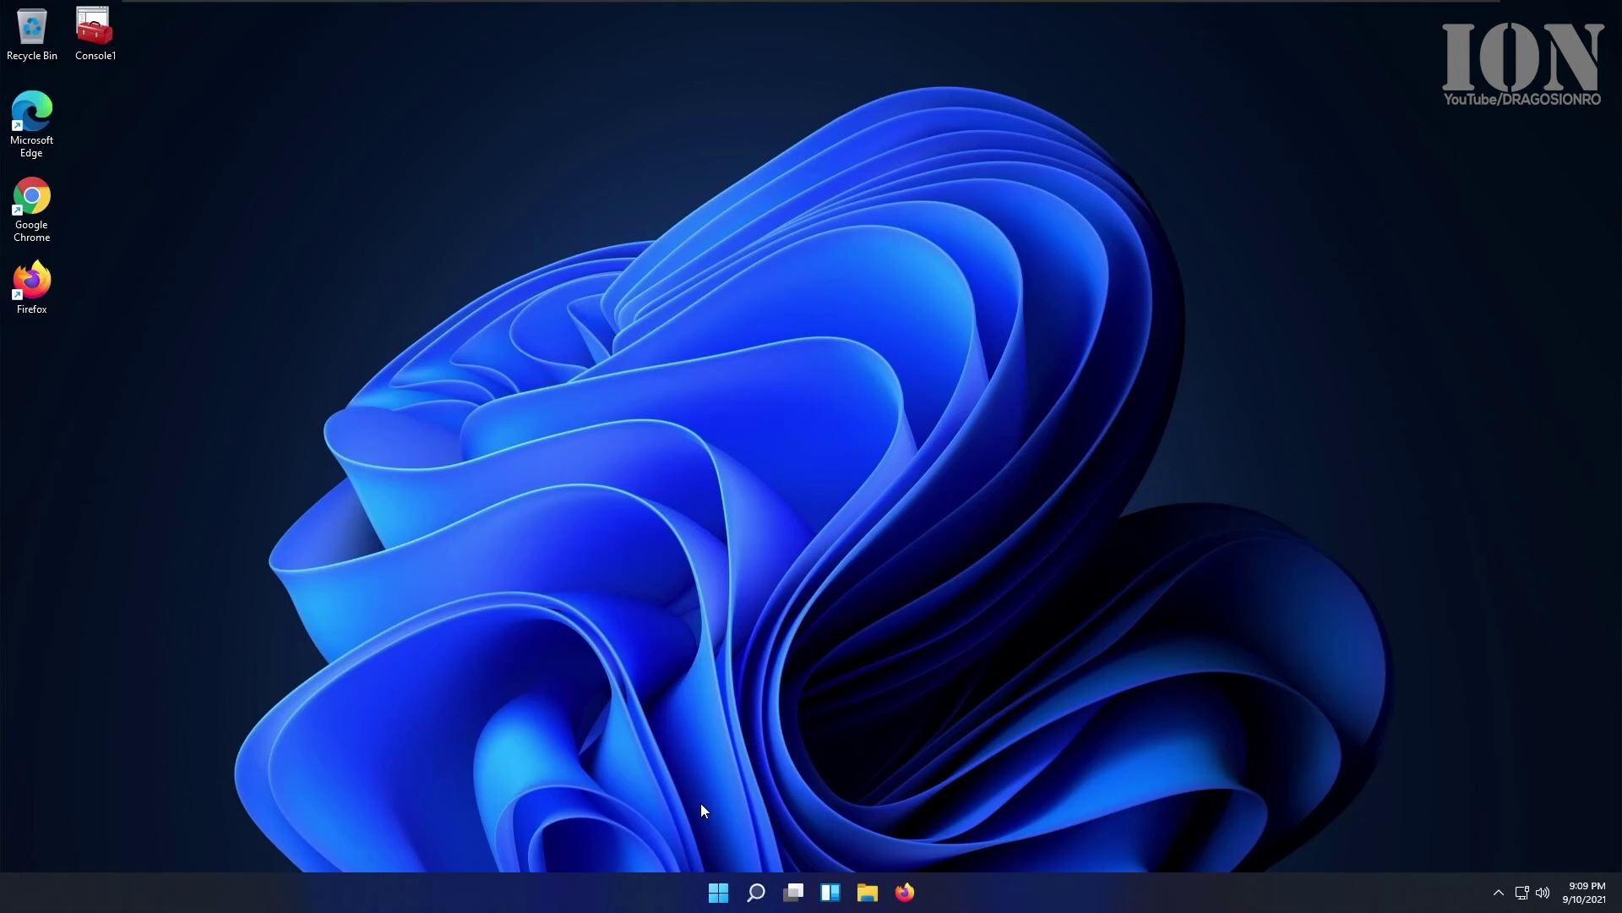
Step: Find the Registry Editor by searching for "reg", open it and allow it to make changes to the device
click(720, 893)
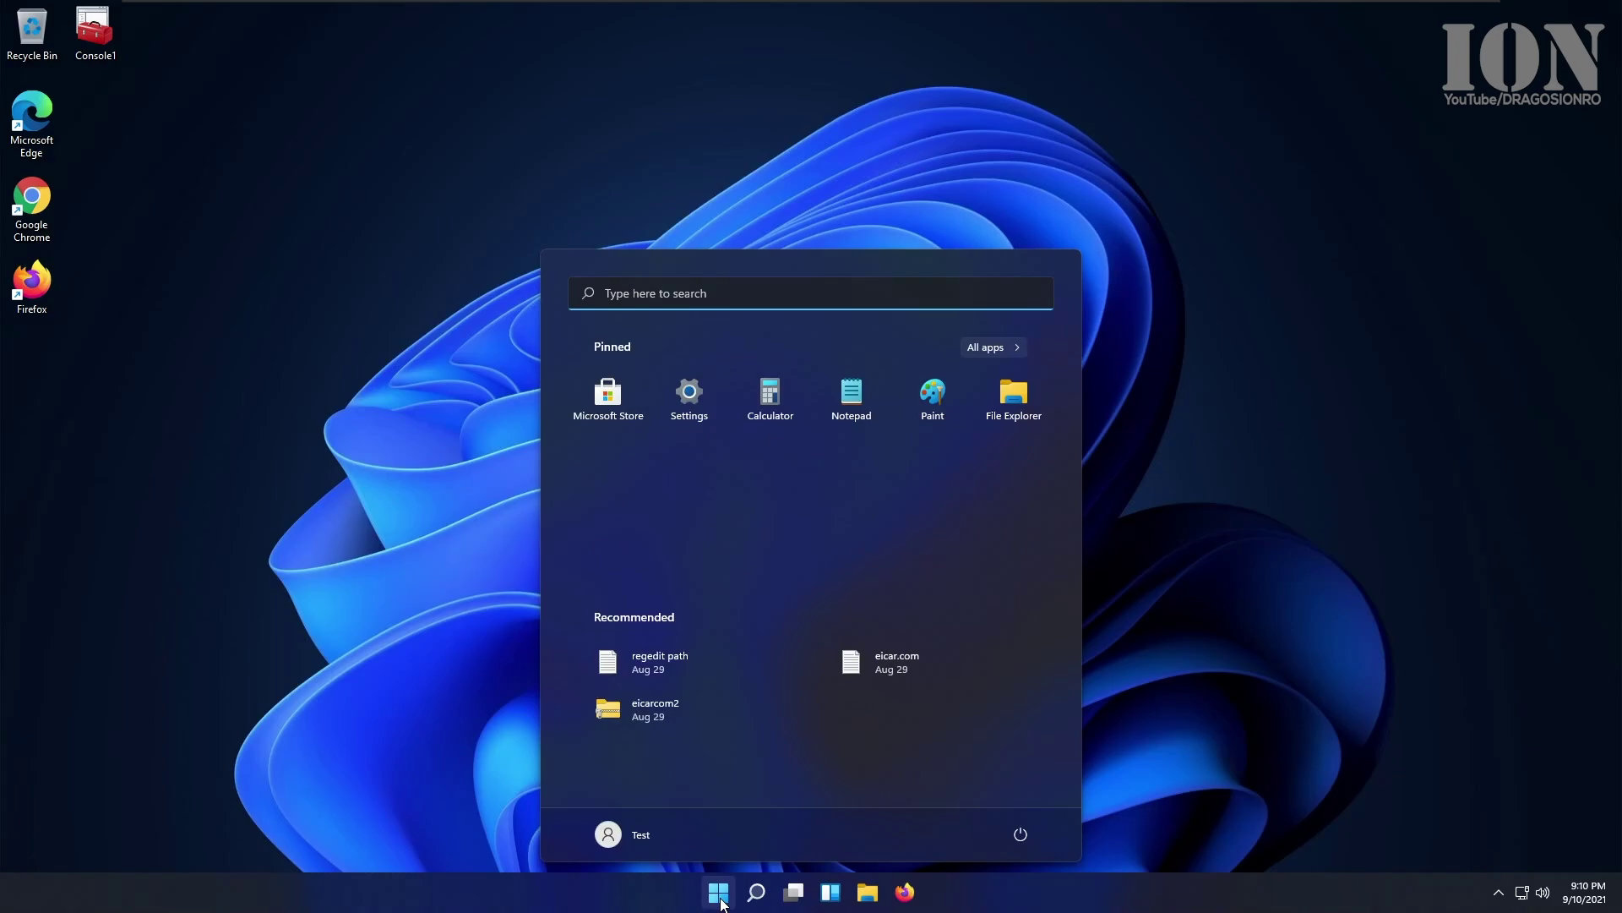
text(reg)
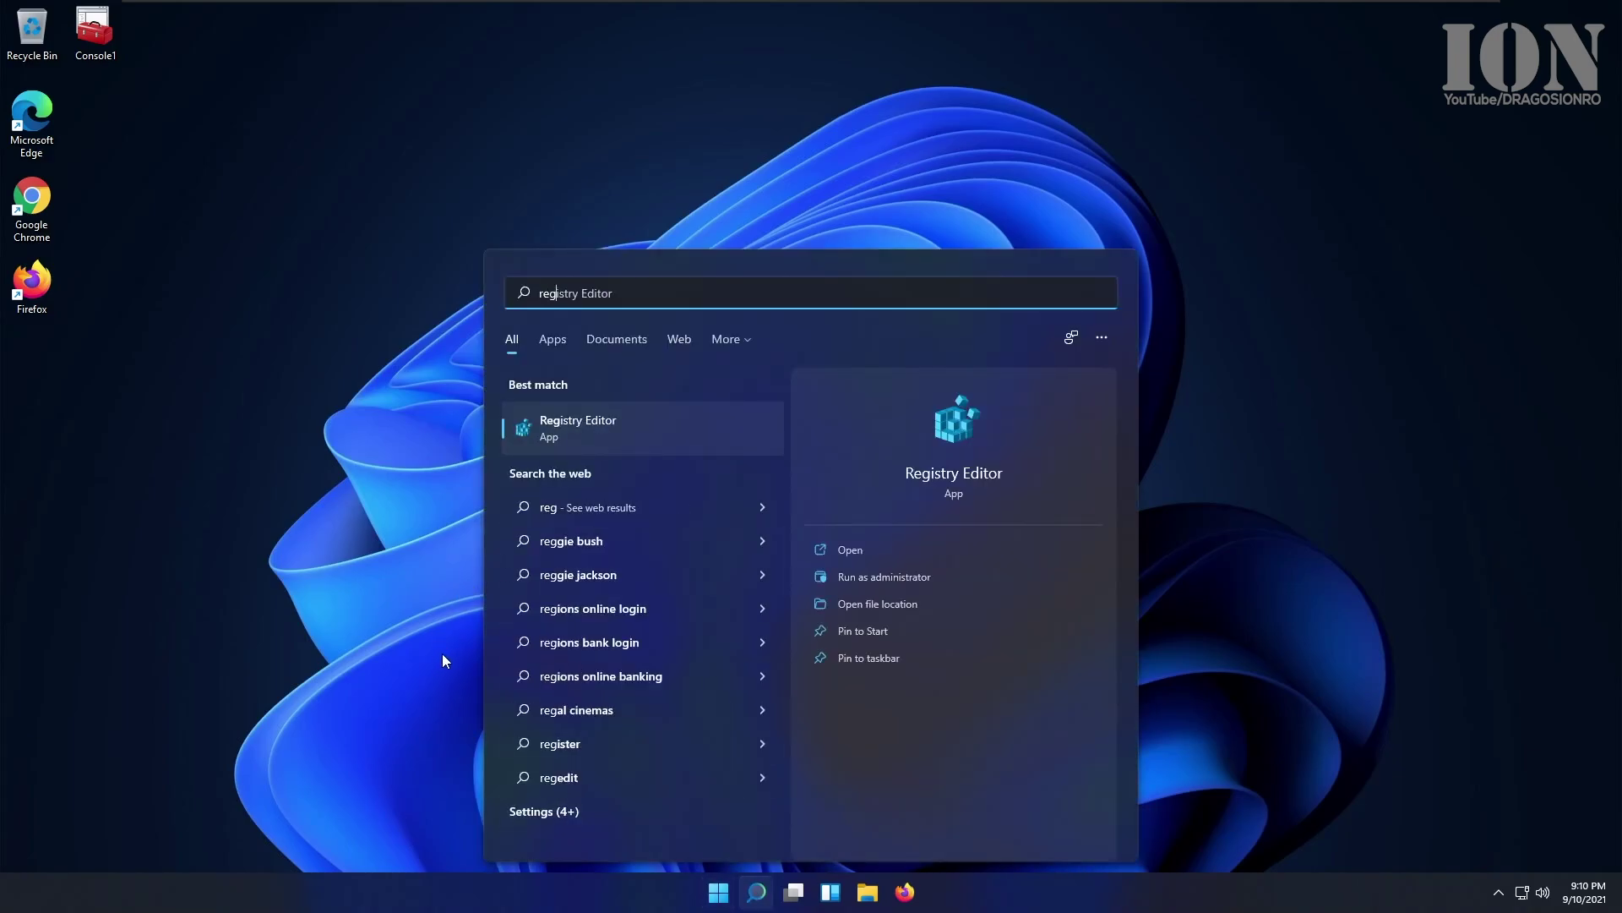
click(586, 426)
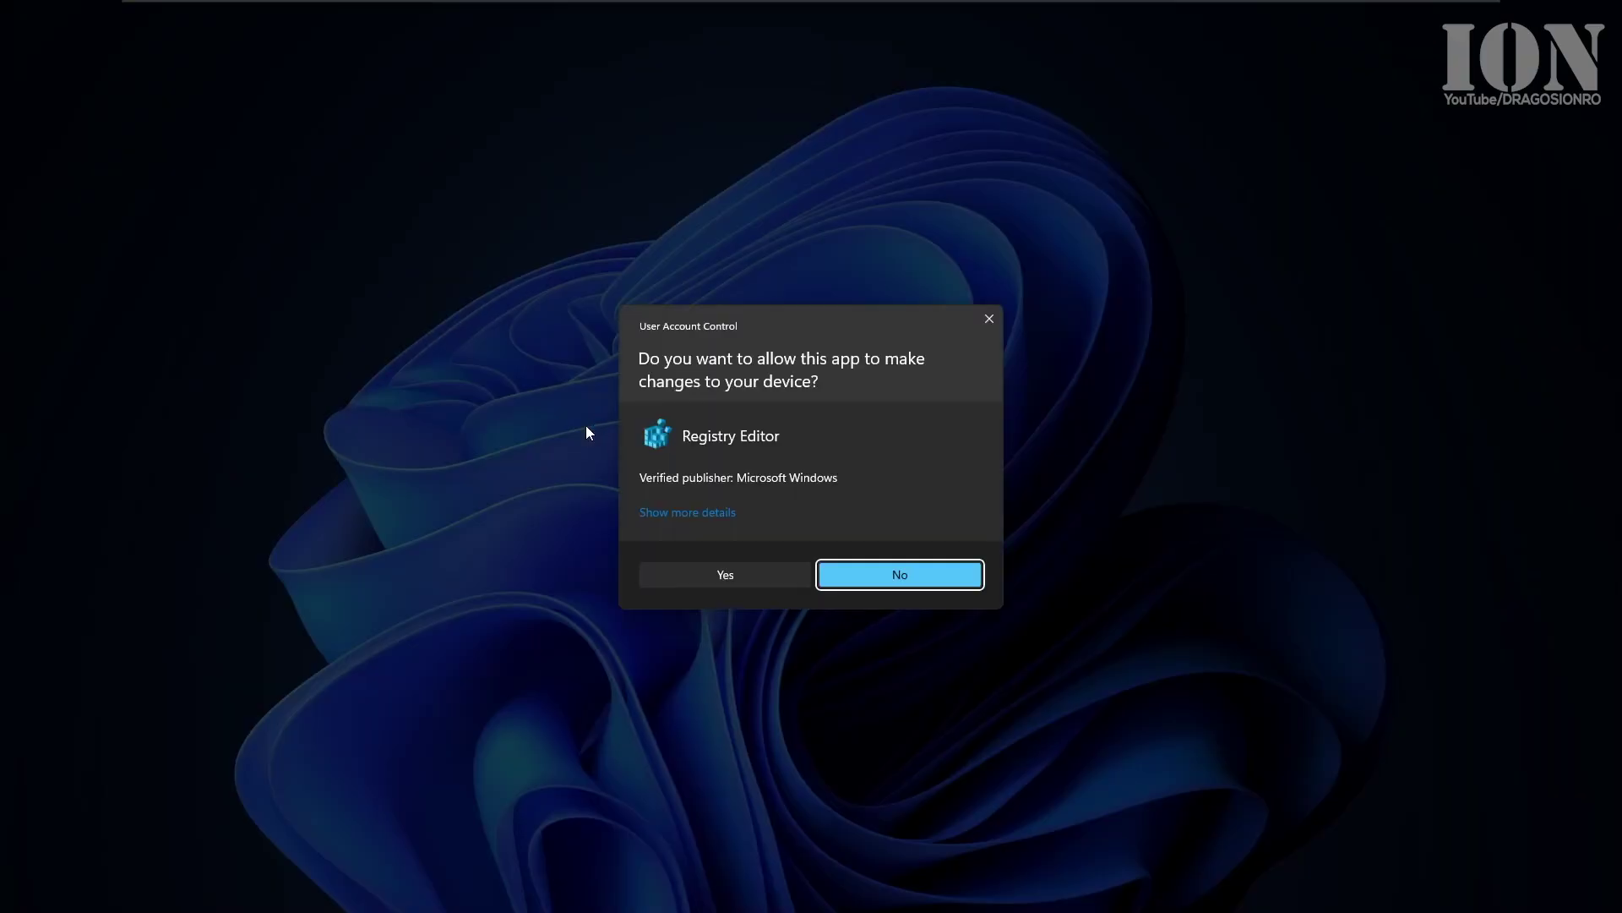
click(784, 576)
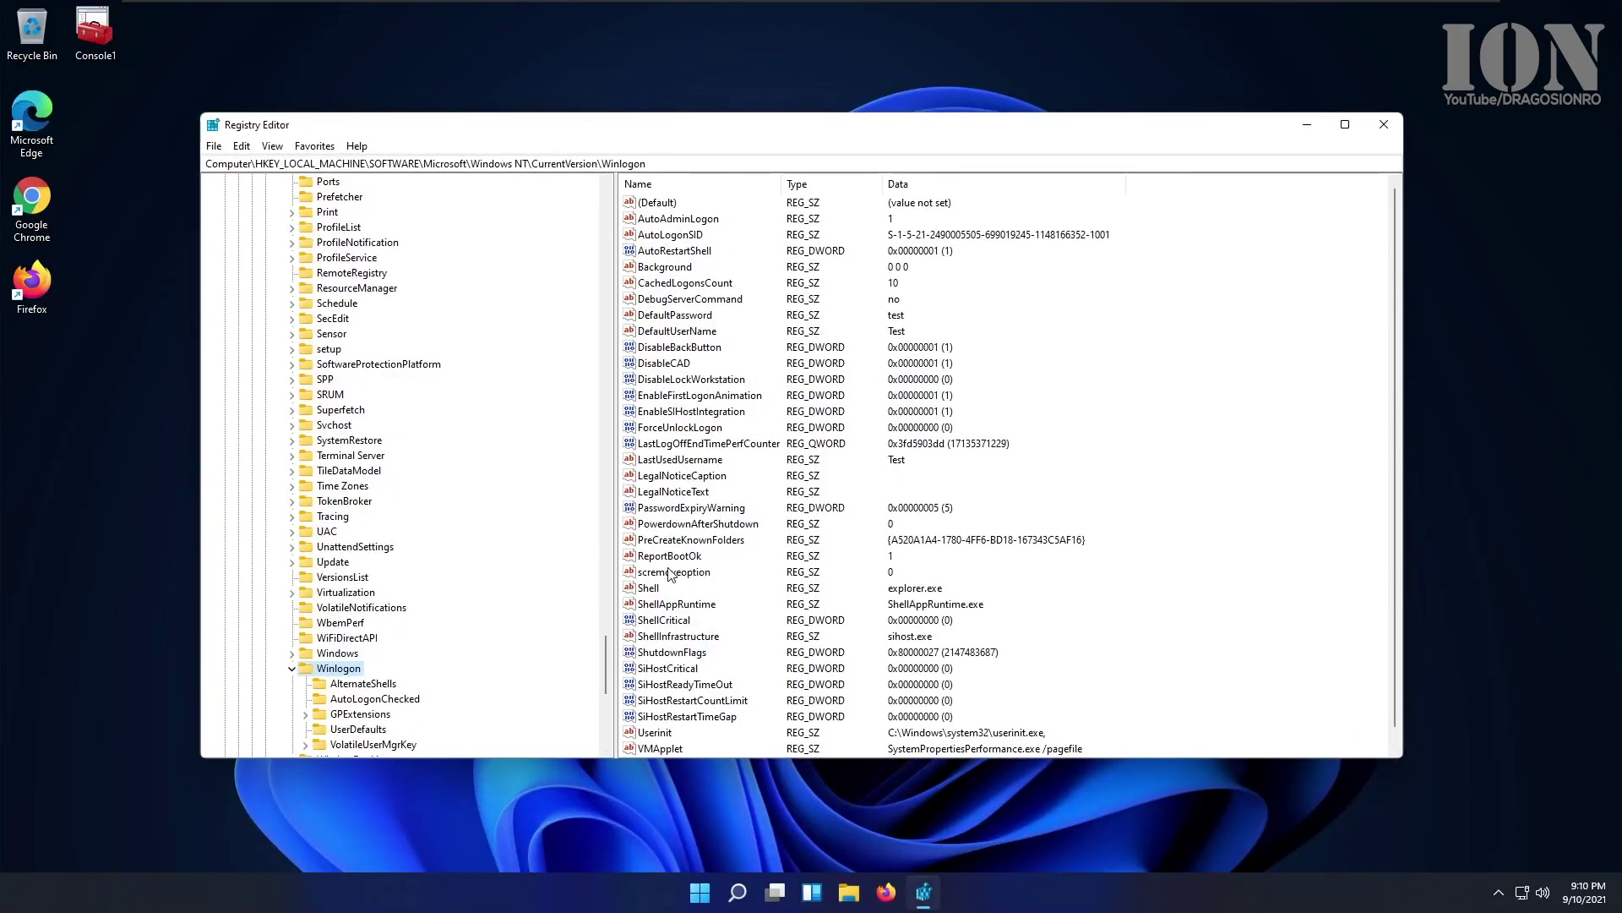
Step: Collapse the HKEY_LOCAL_MACHINE hive in the registry key tree
drag(560, 129, 611, 128)
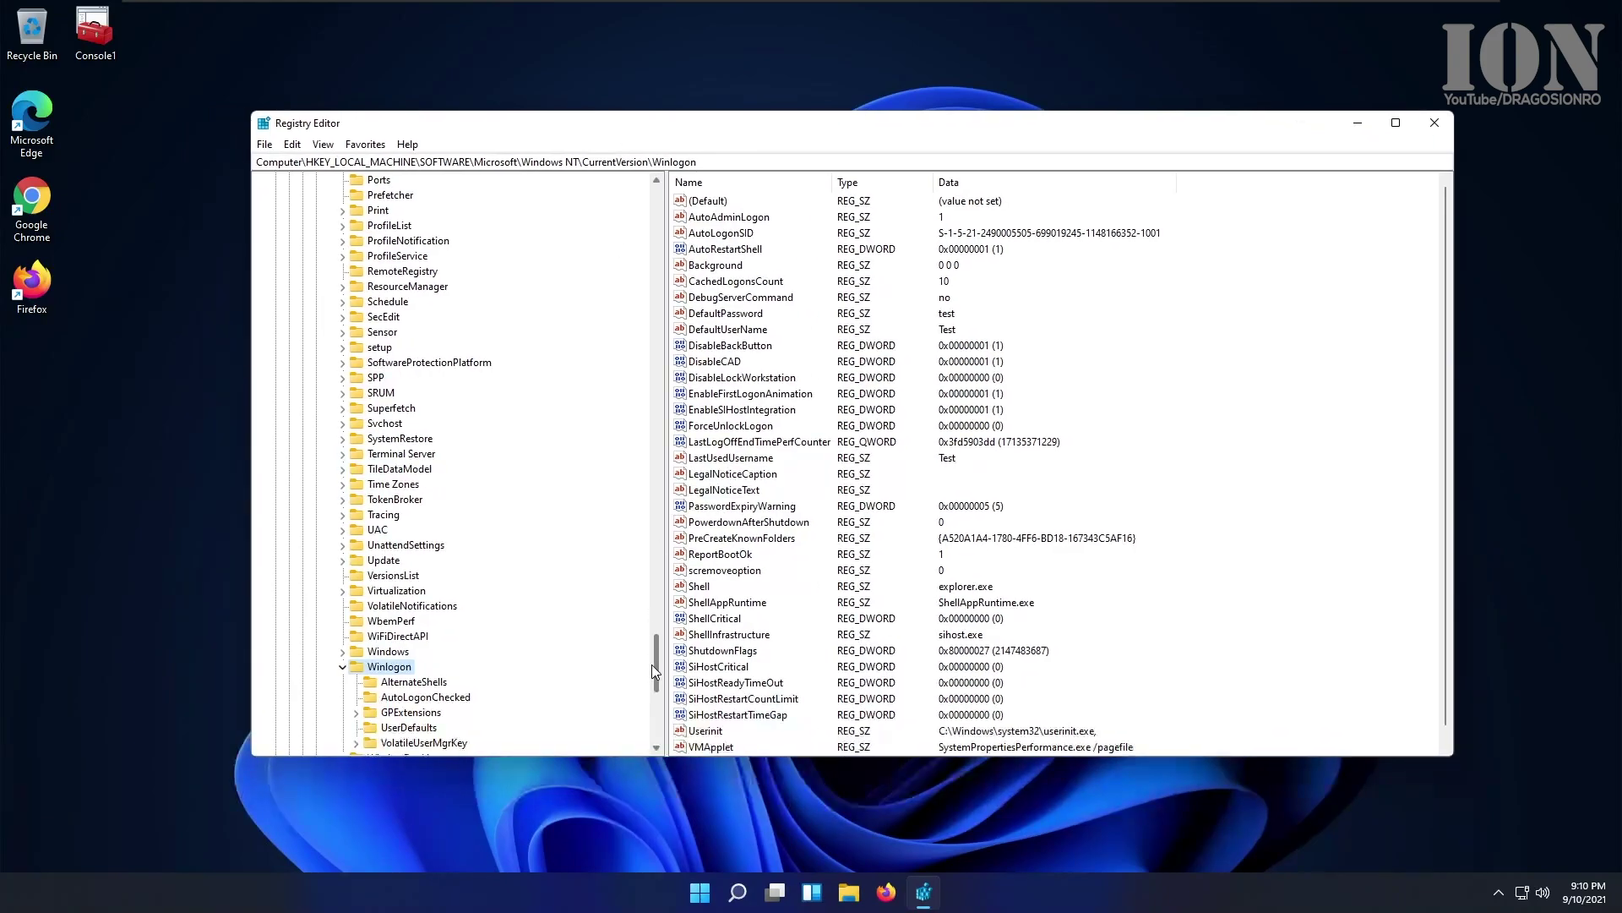
drag(656, 665, 655, 220)
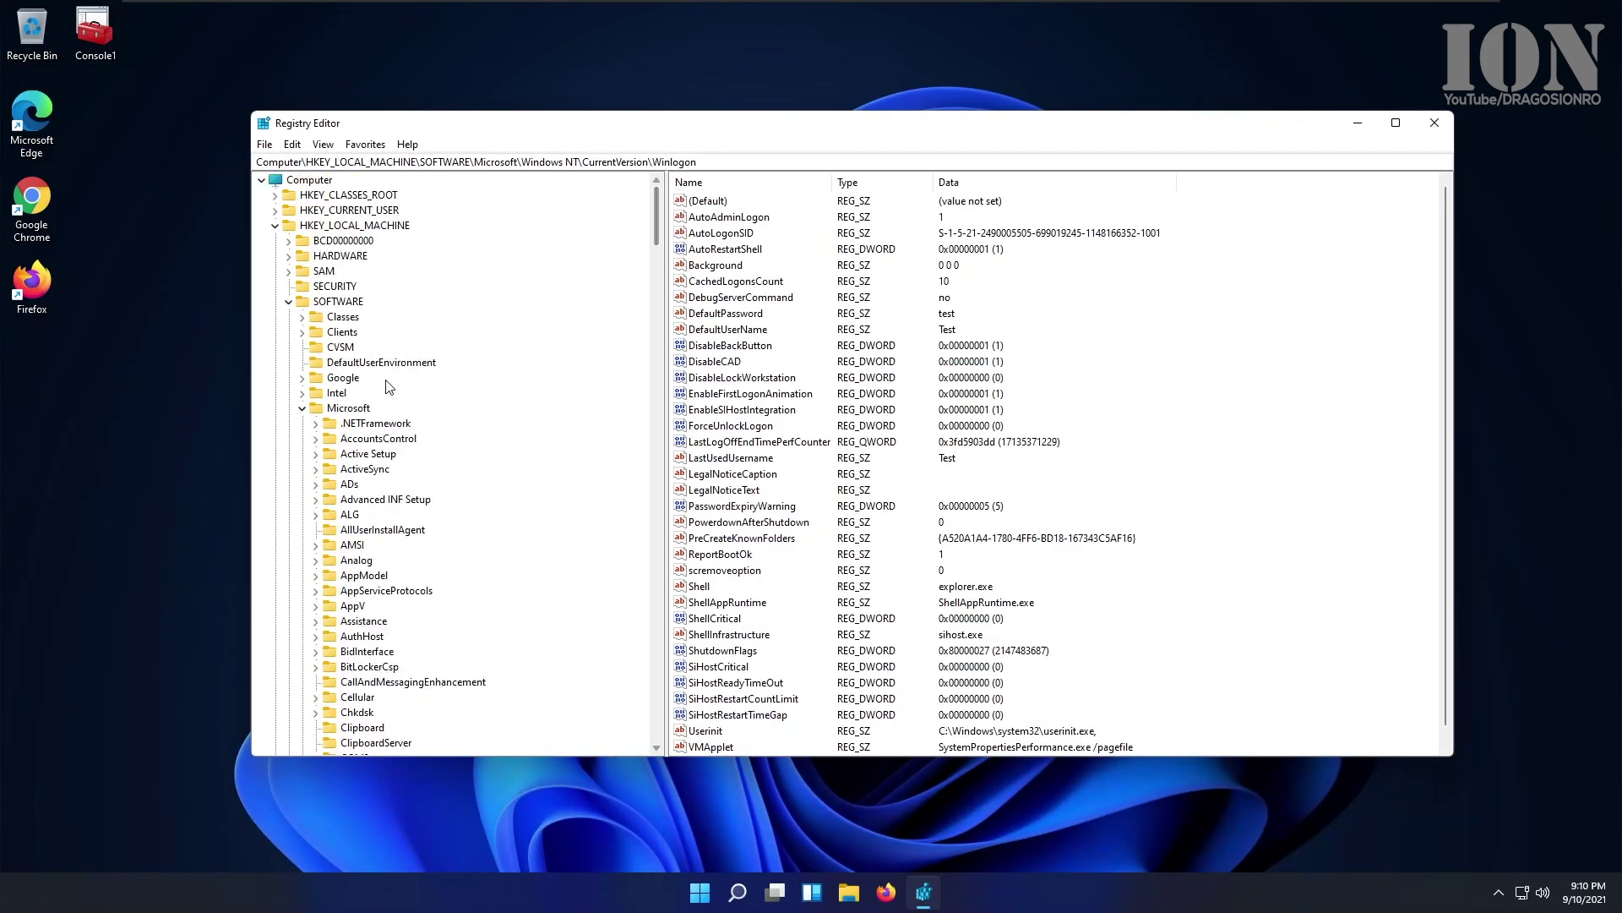
click(275, 225)
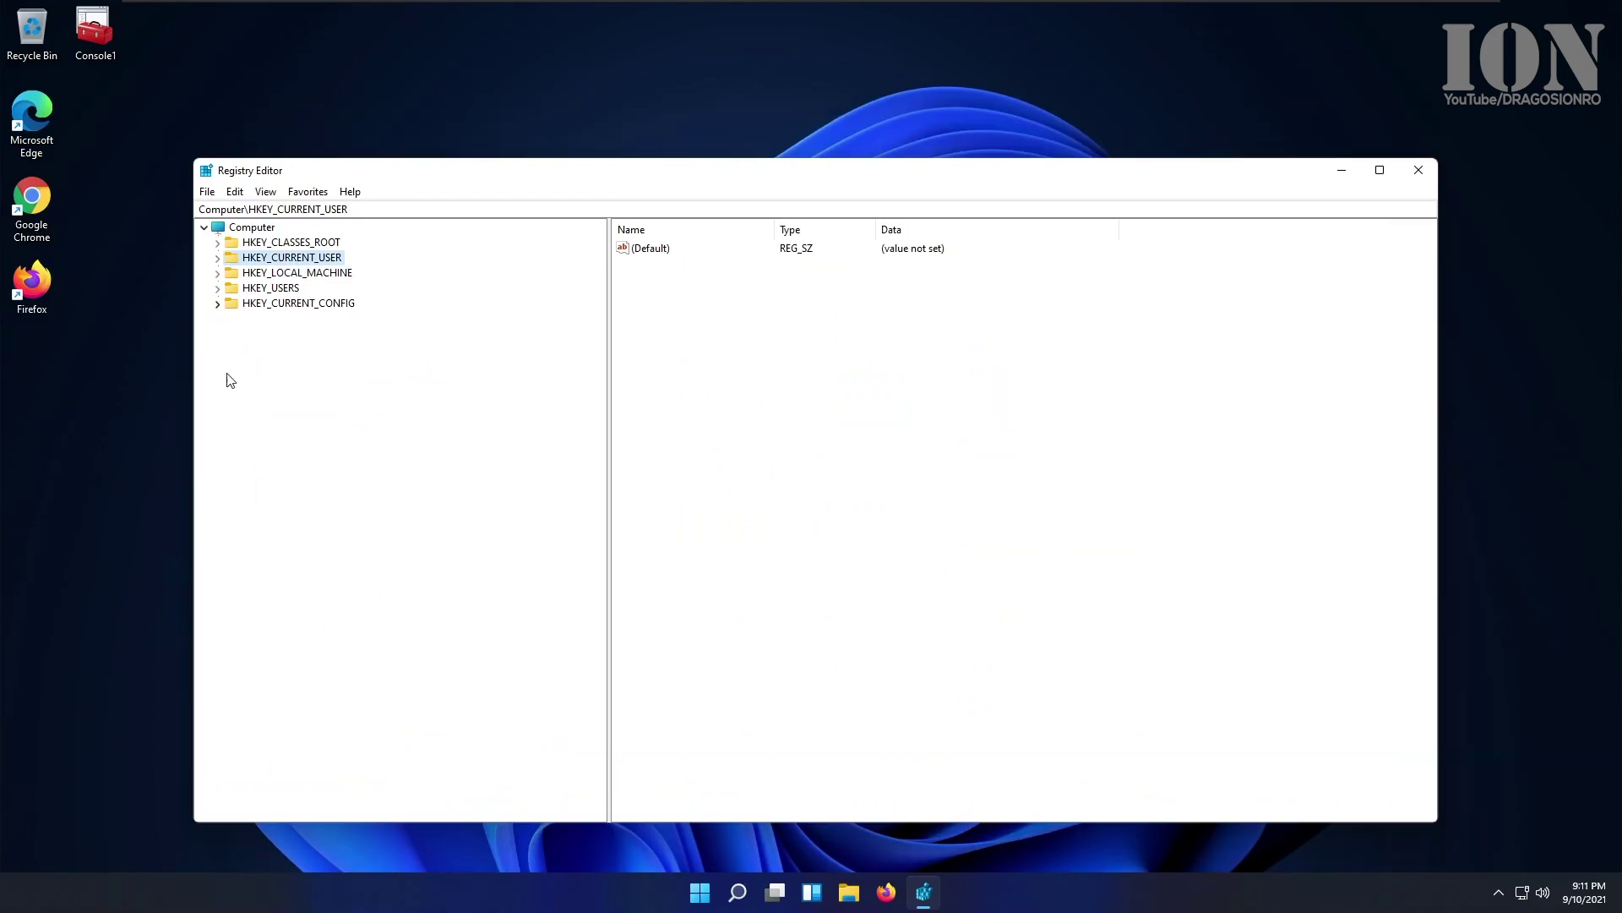
Step: Expand the registry tree to HKEY_CURRENT_USER\Software\Microsoft
click(218, 257)
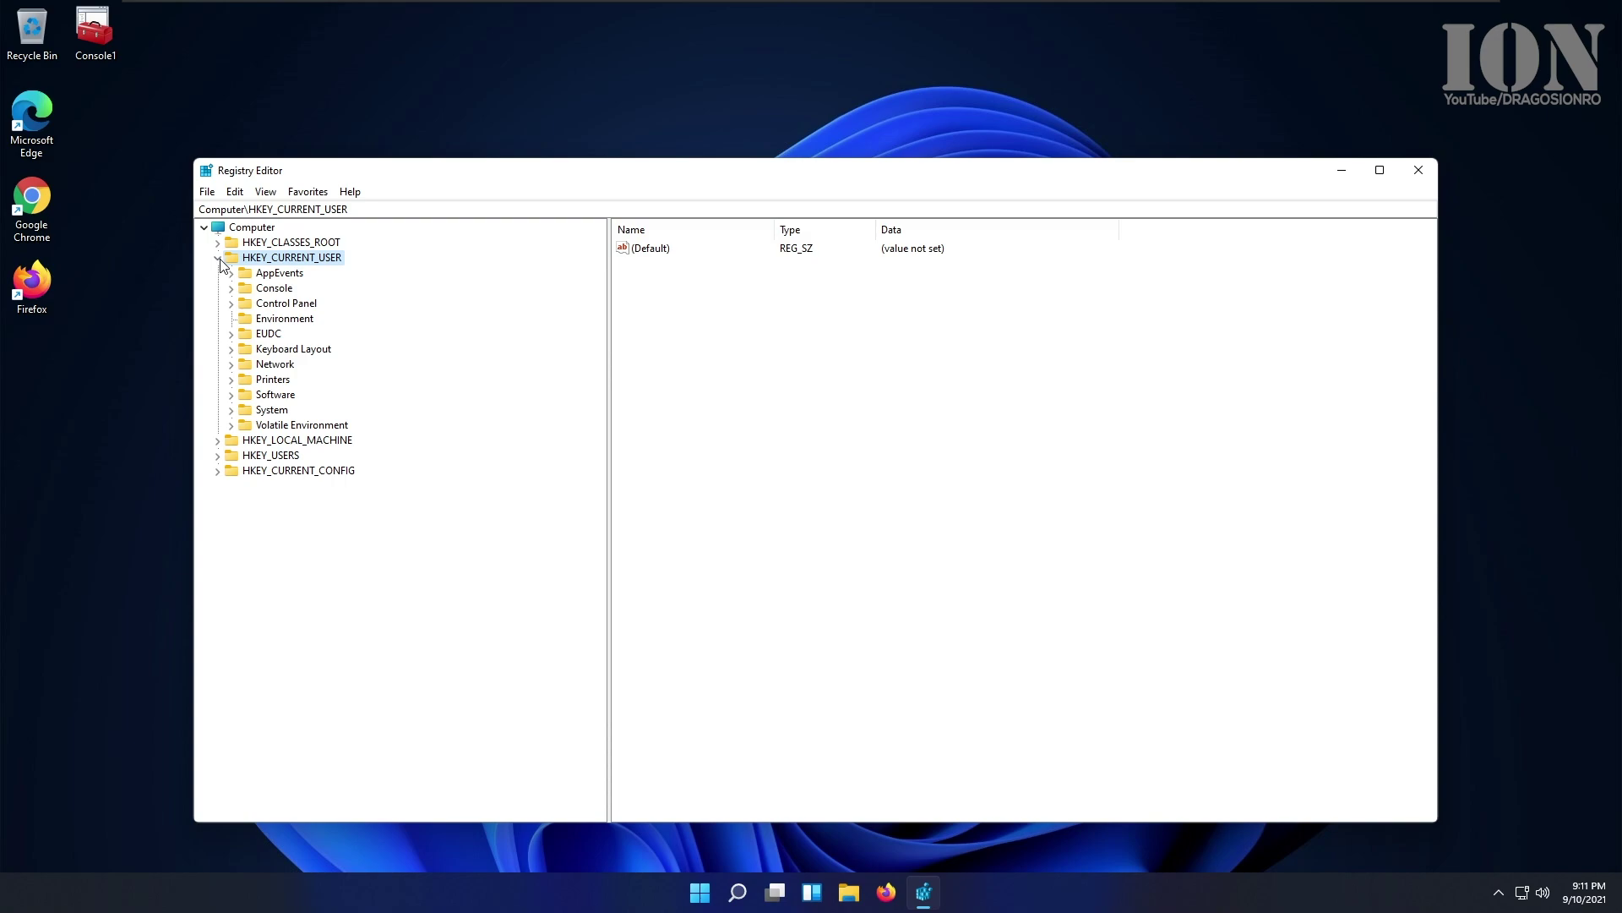
click(276, 395)
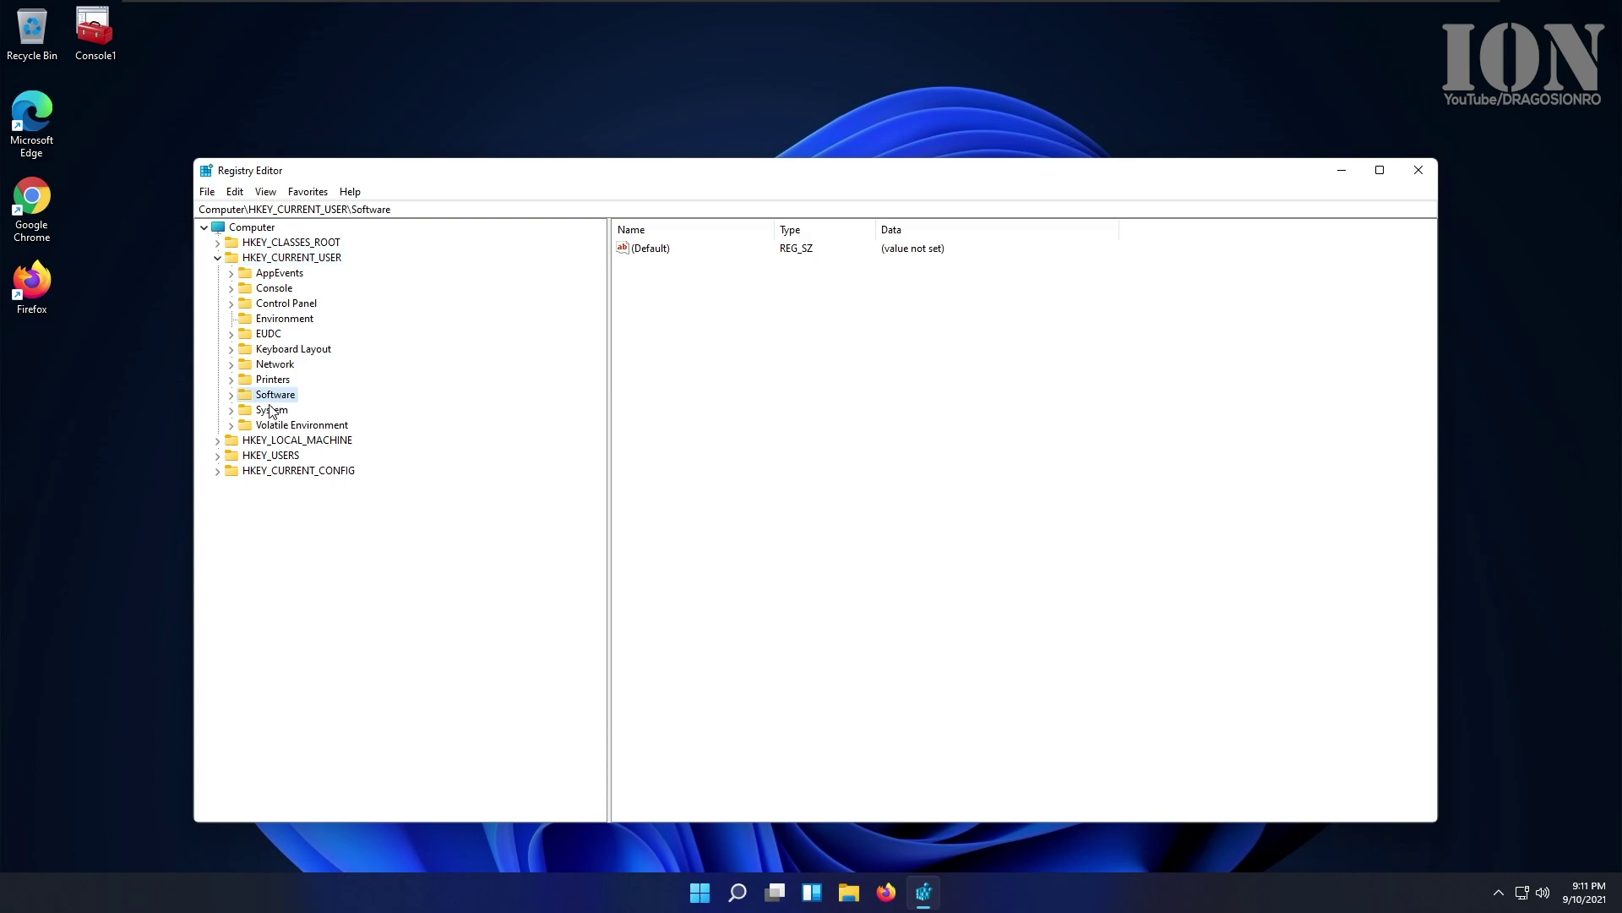
click(232, 395)
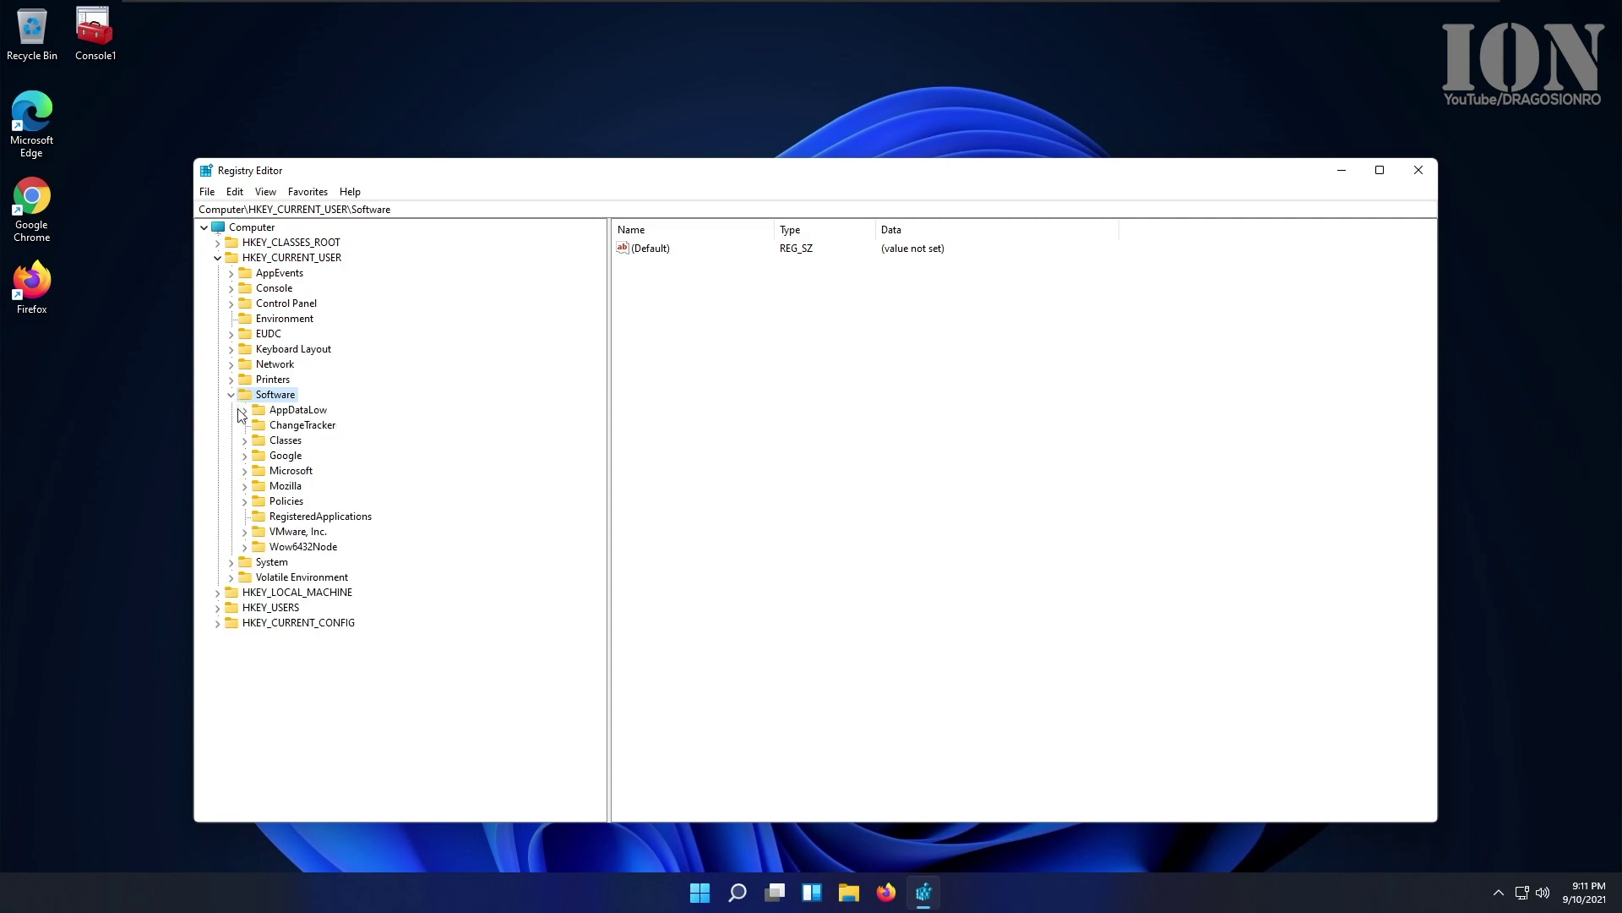
click(303, 473)
click(245, 471)
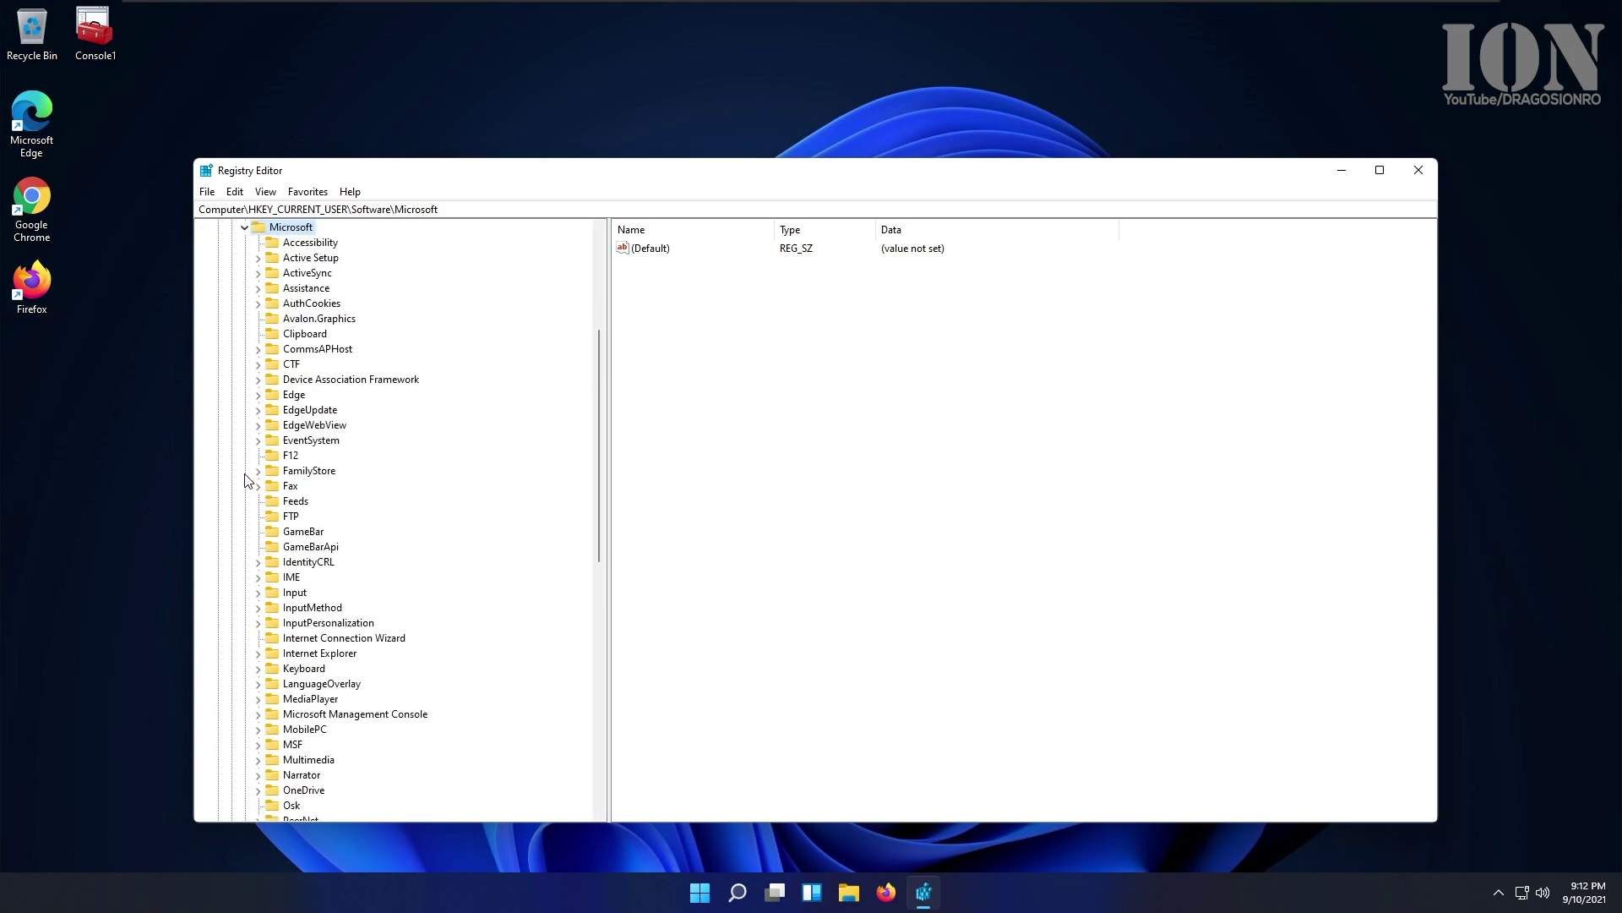
Step: Expand the Windows key under Microsoft and its CurrentVersion subkey
scroll(243, 479, down, 13)
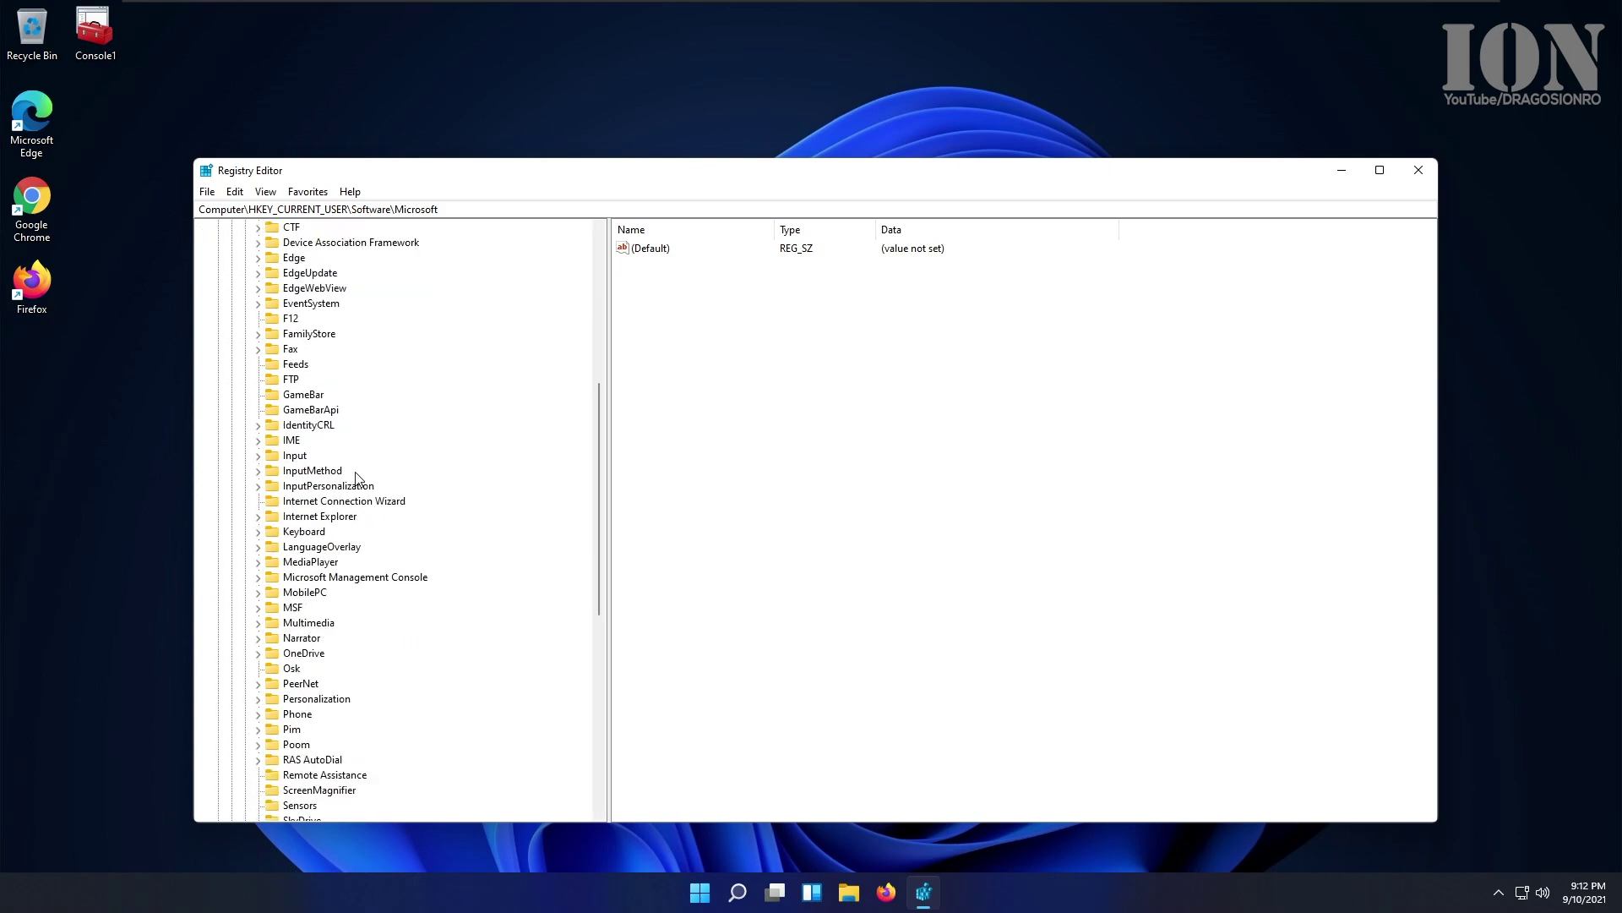
click(302, 611)
click(257, 610)
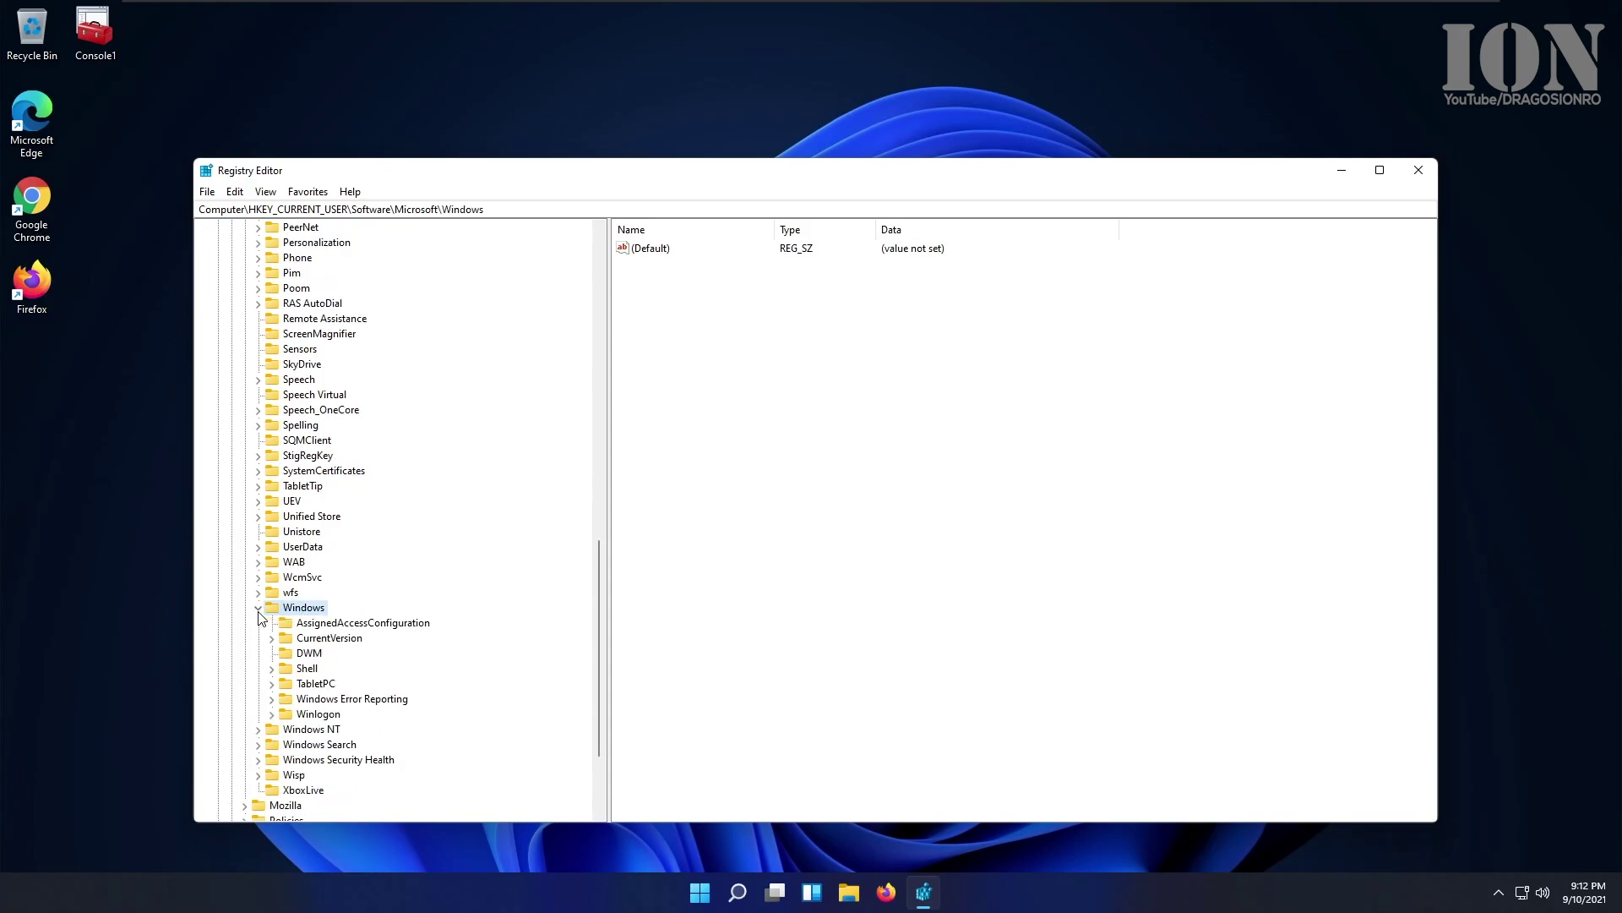
scroll(316, 642, down, 3)
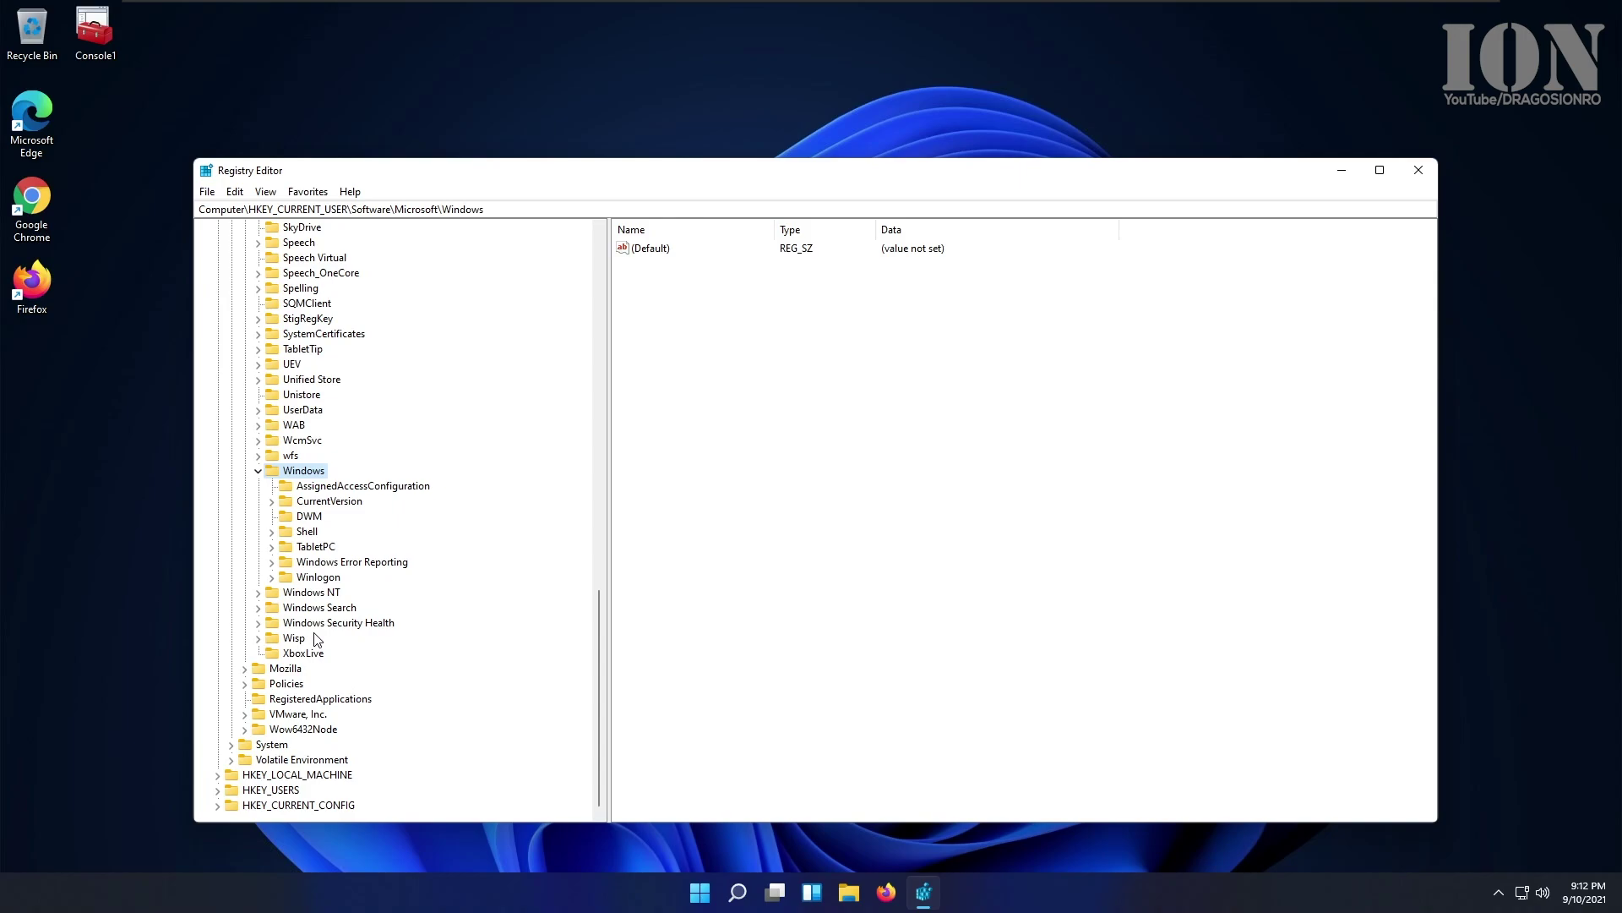
click(330, 502)
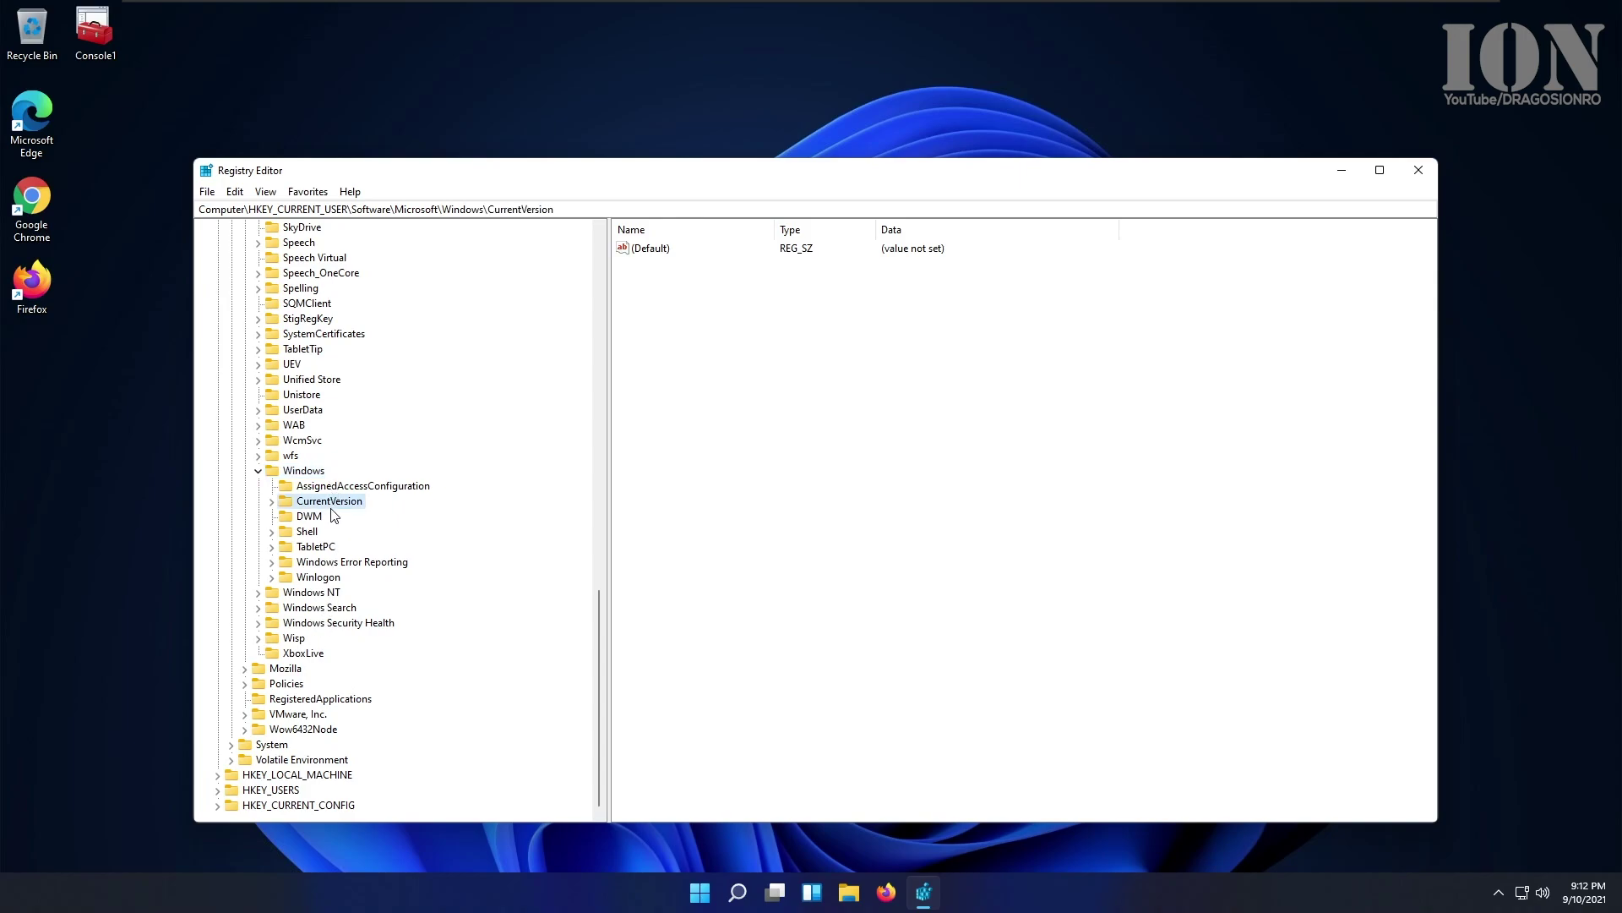
click(272, 502)
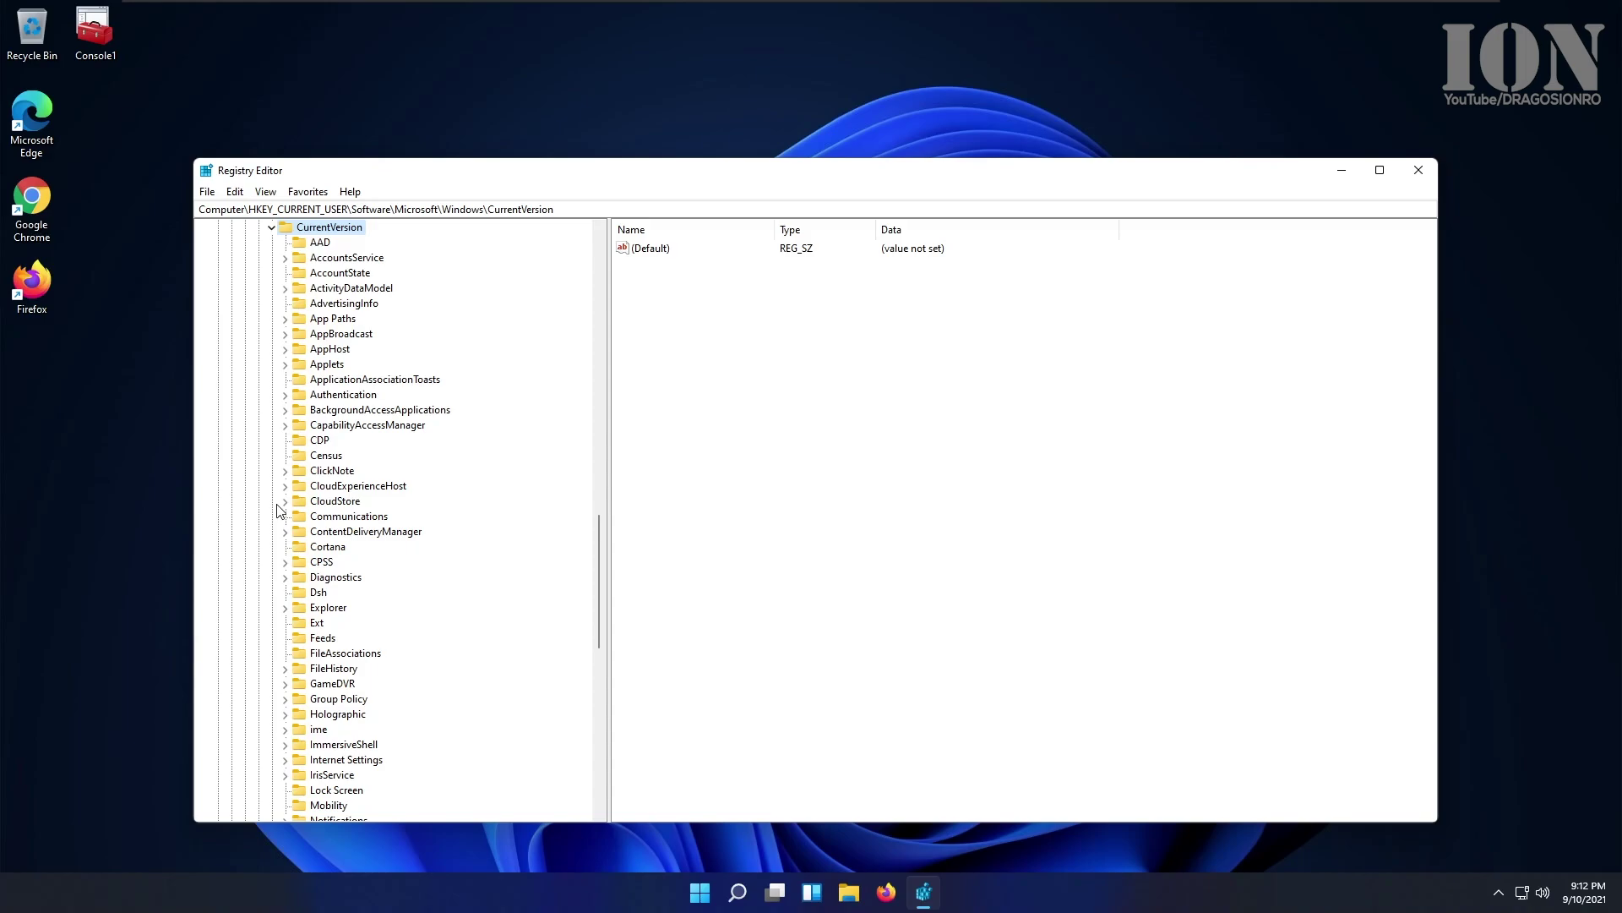
Step: Expand the Explorer key under CurrentVersion and open its Advanced subkey
scroll(280, 509, down, 3)
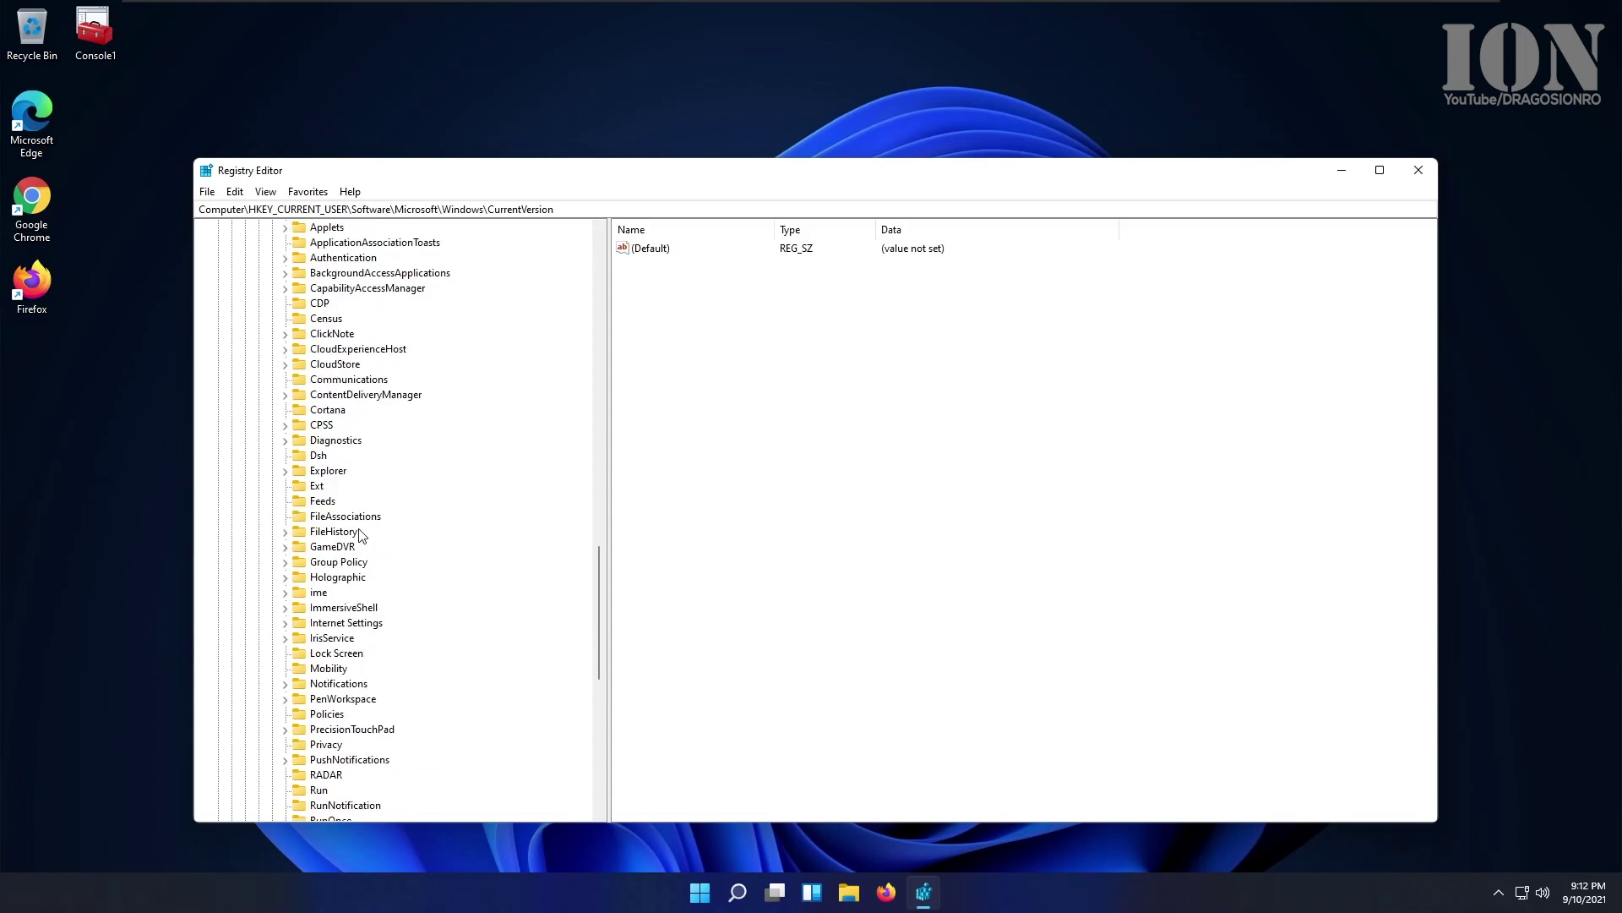
click(329, 473)
click(286, 471)
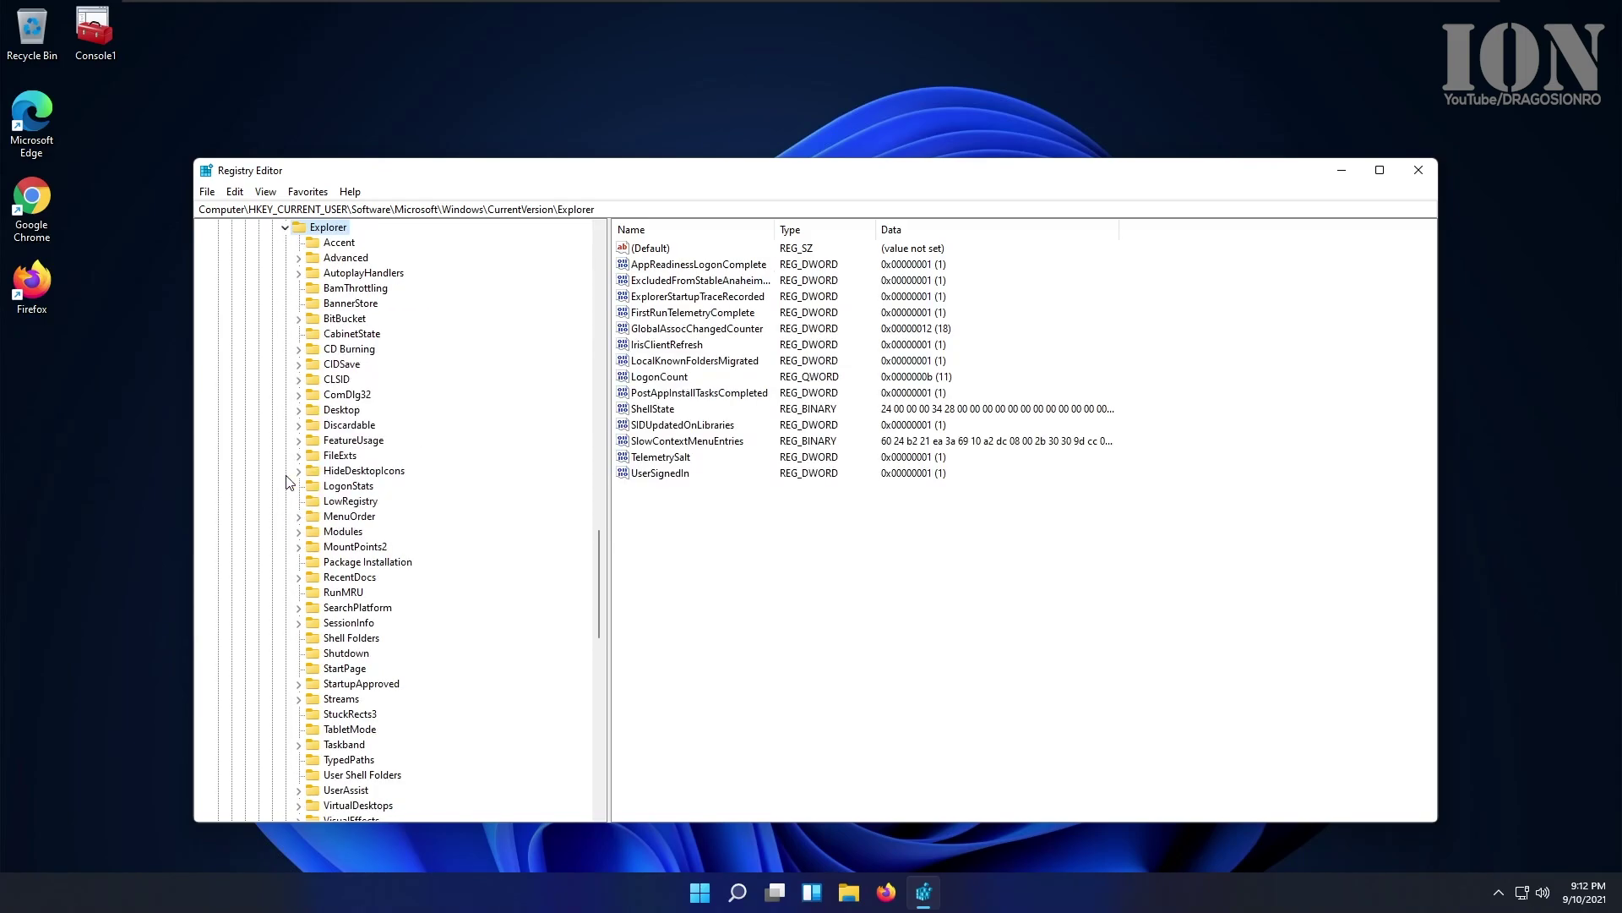
click(340, 258)
click(299, 258)
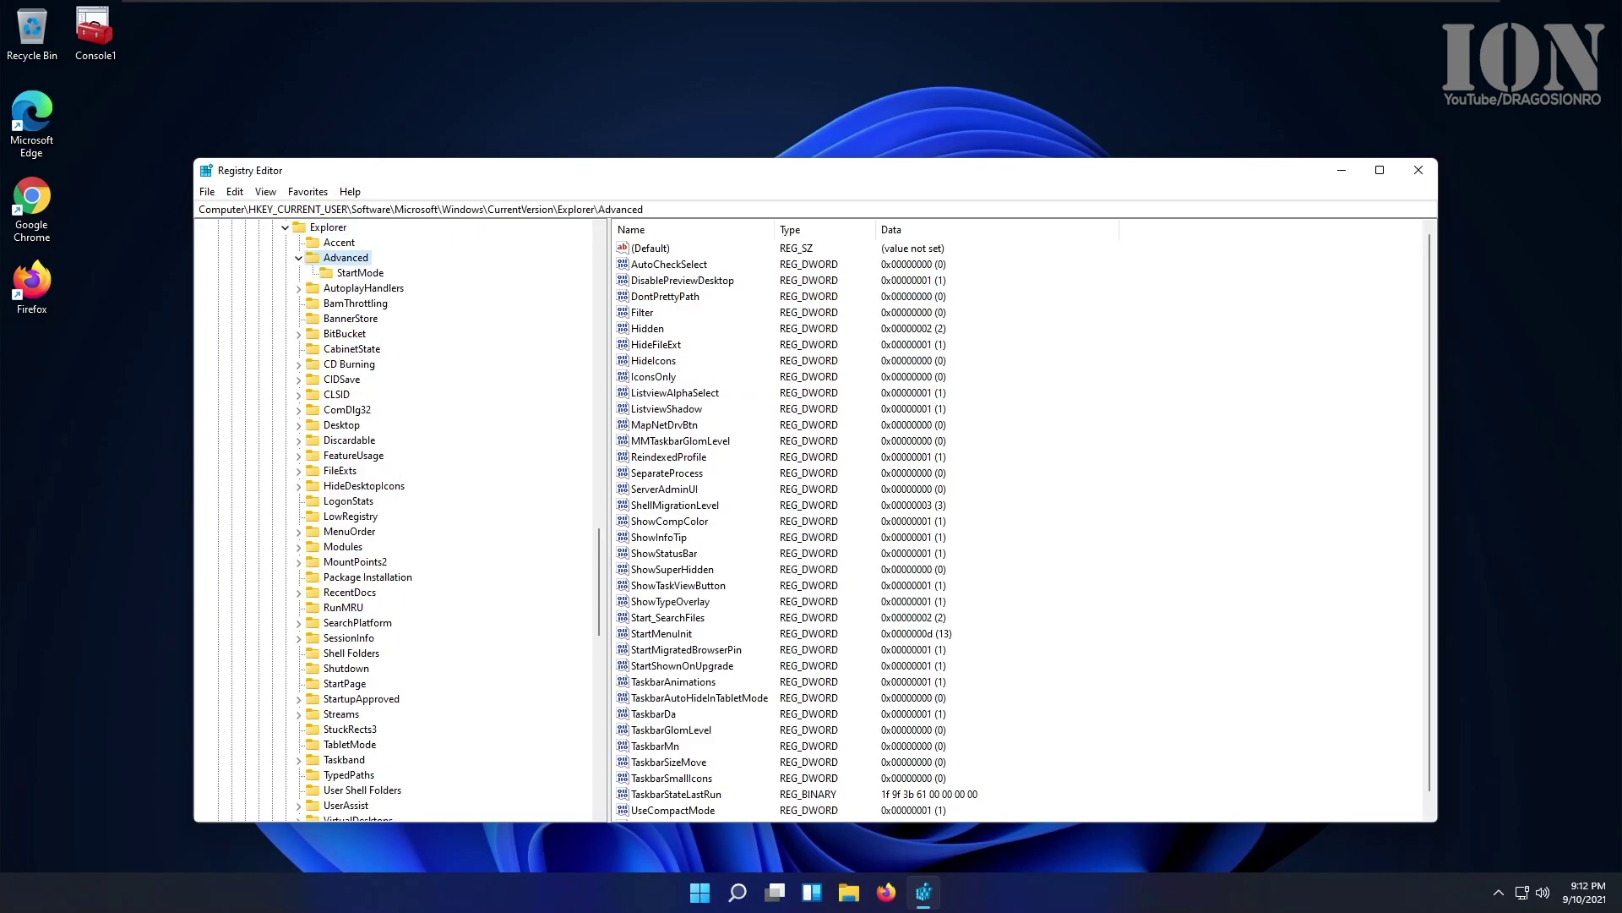
Step: Select the full registry path of the Advanced key, open a new text document on the desktop, and return to the Advanced key
drag(673, 209, 143, 223)
click(94, 442)
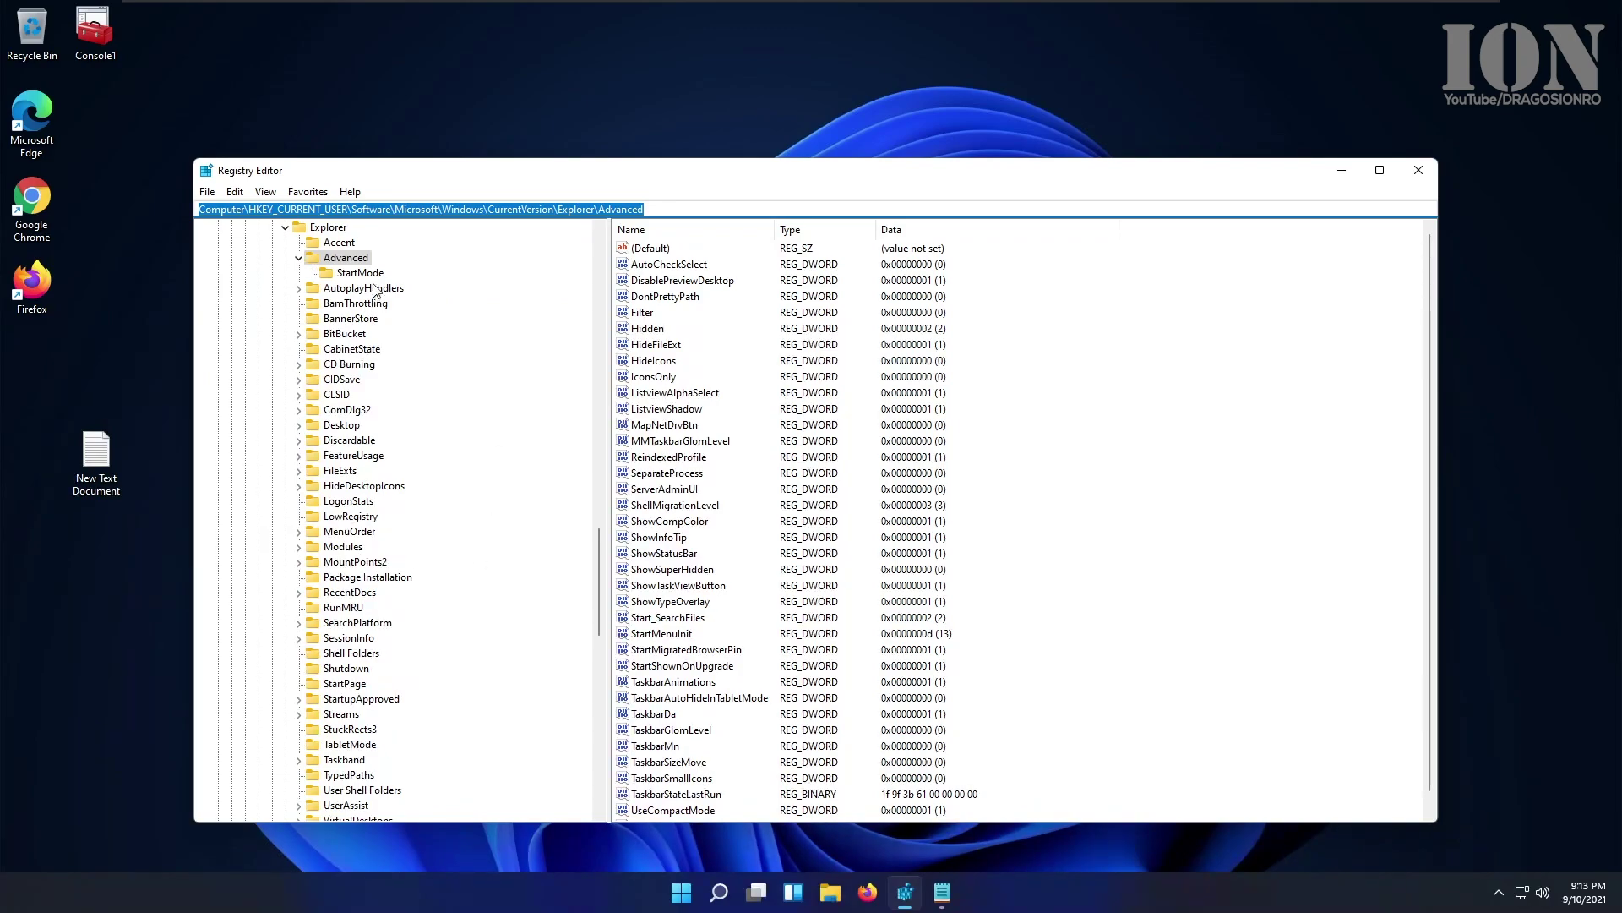
click(360, 260)
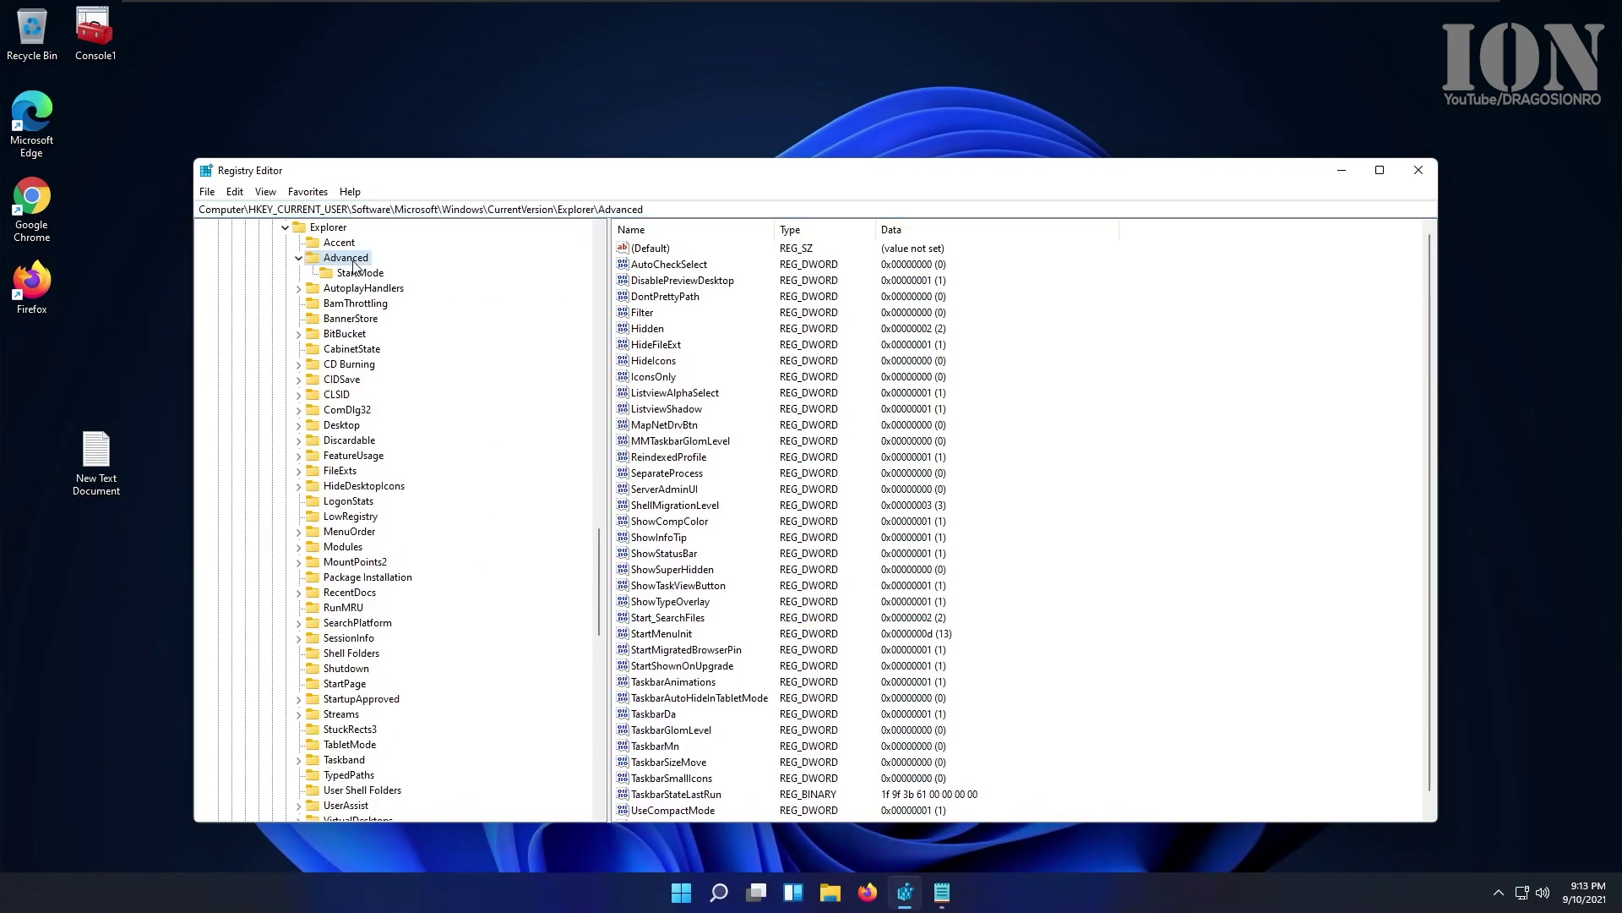
Step: Create a new DWORD (32-bit) value named TaskbarSi directly in the Advanced key, not in its StartMode subkey
click(1005, 325)
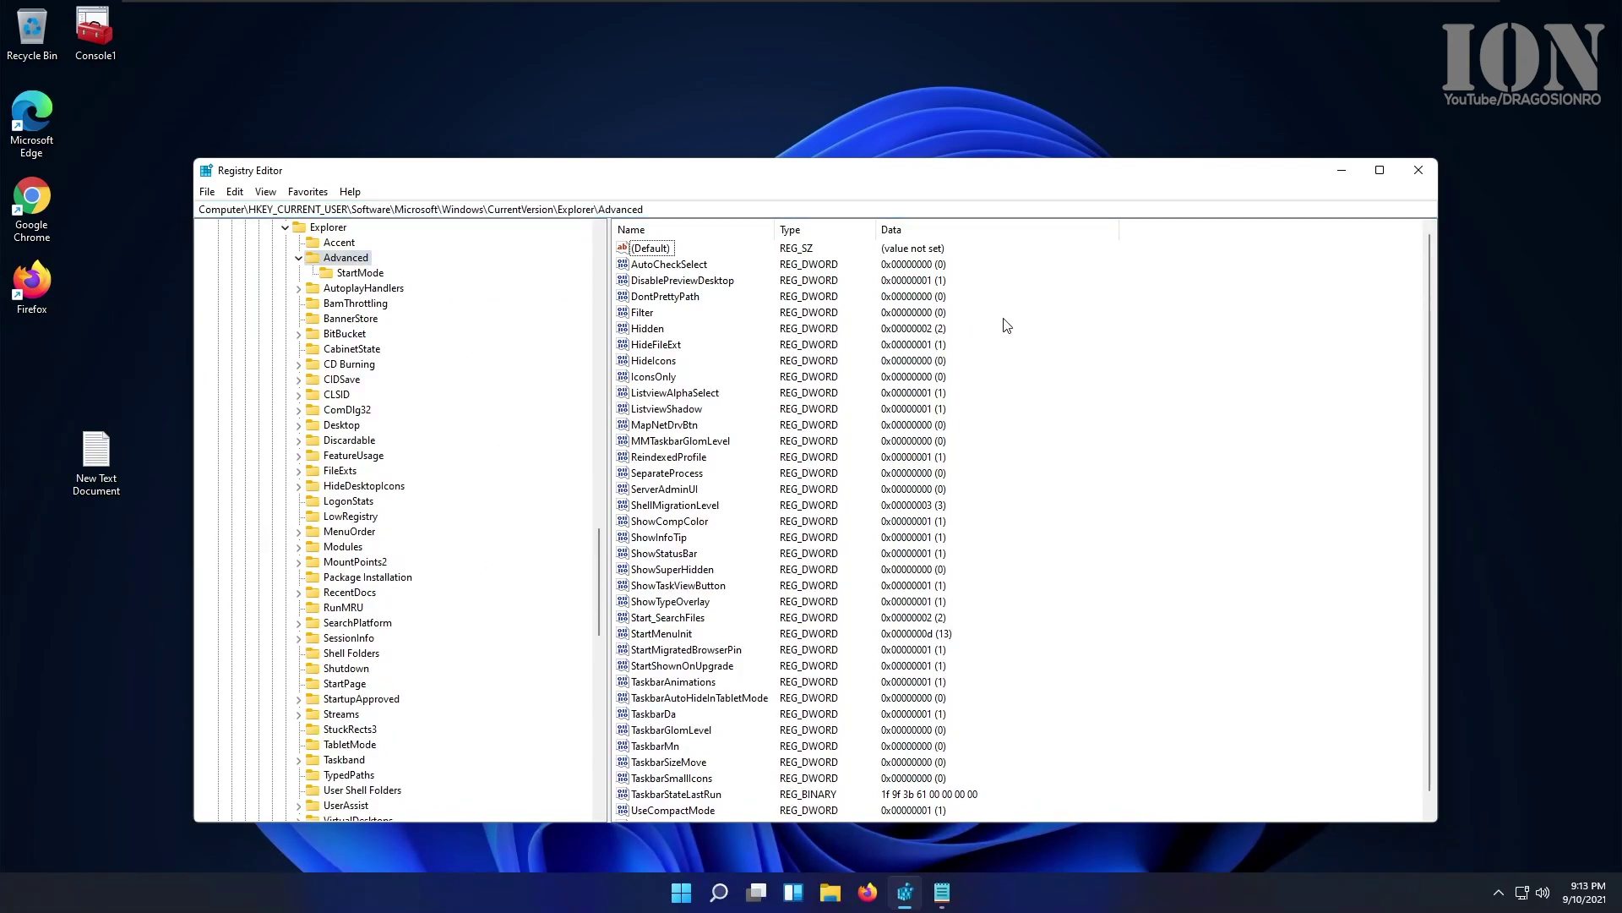
click(371, 272)
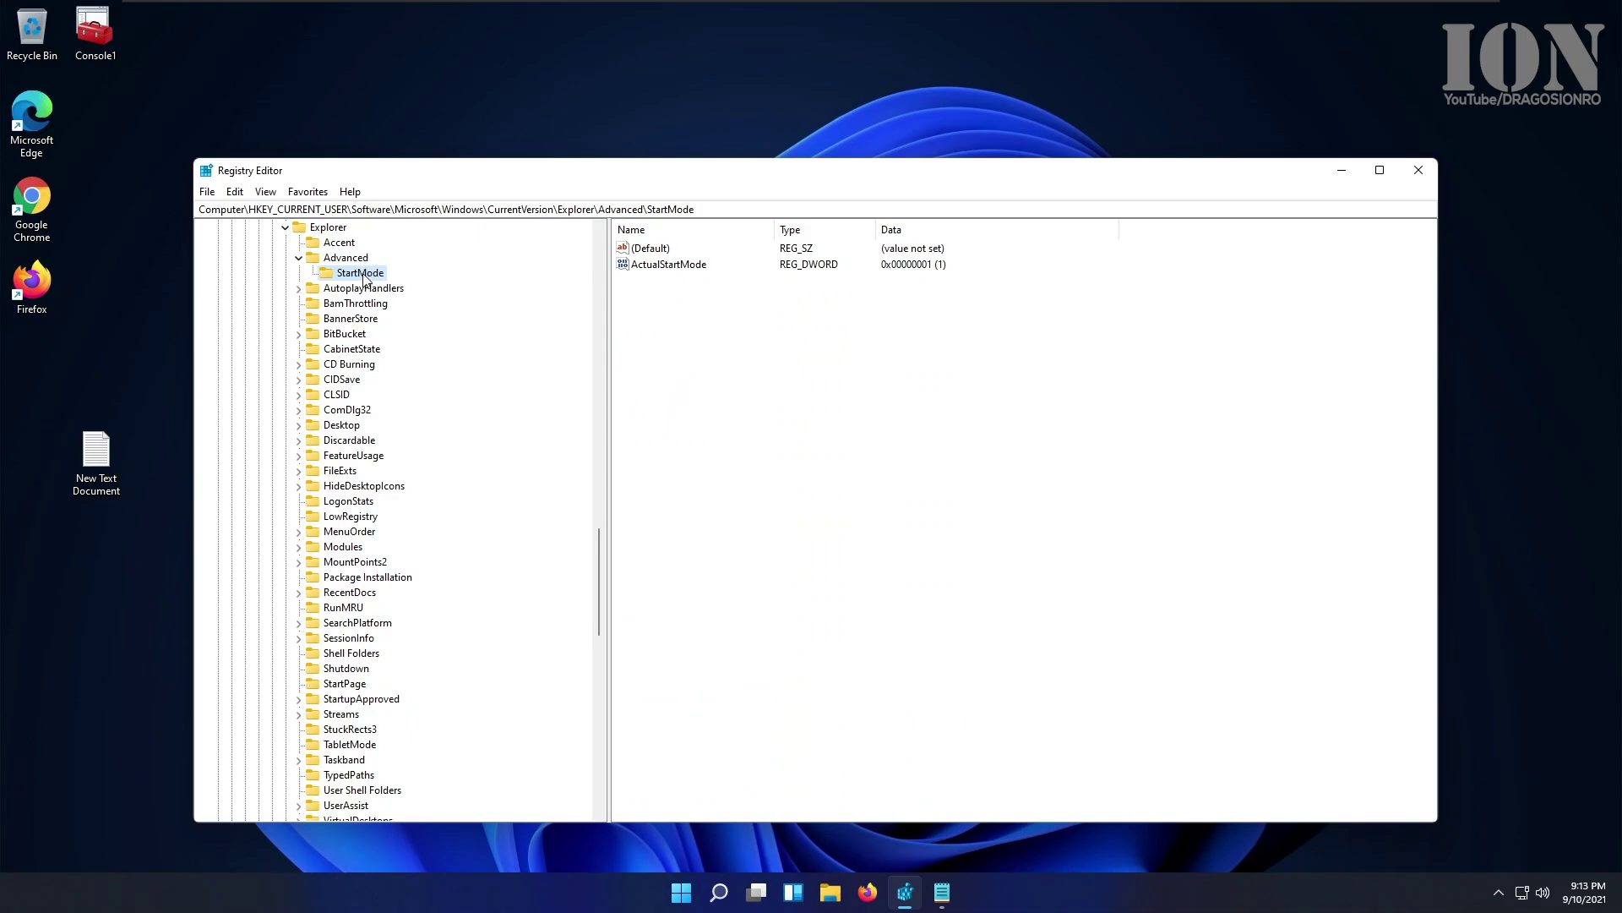
click(356, 260)
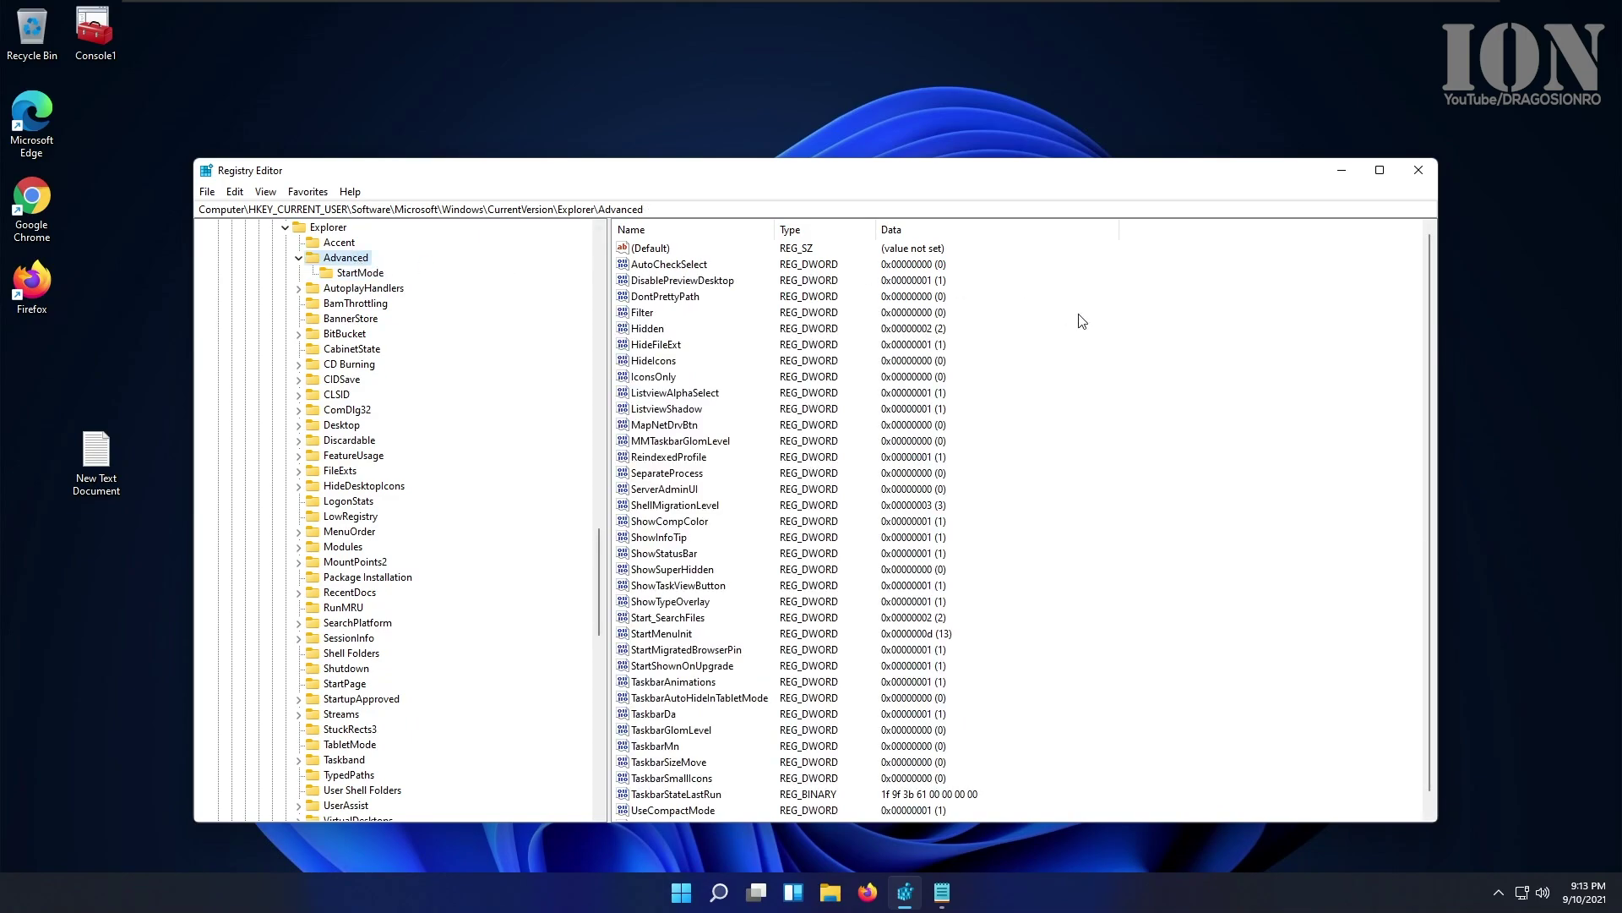
right_click(1030, 335)
mouse_move(1061, 338)
click(1174, 406)
text(TaskbarSi)
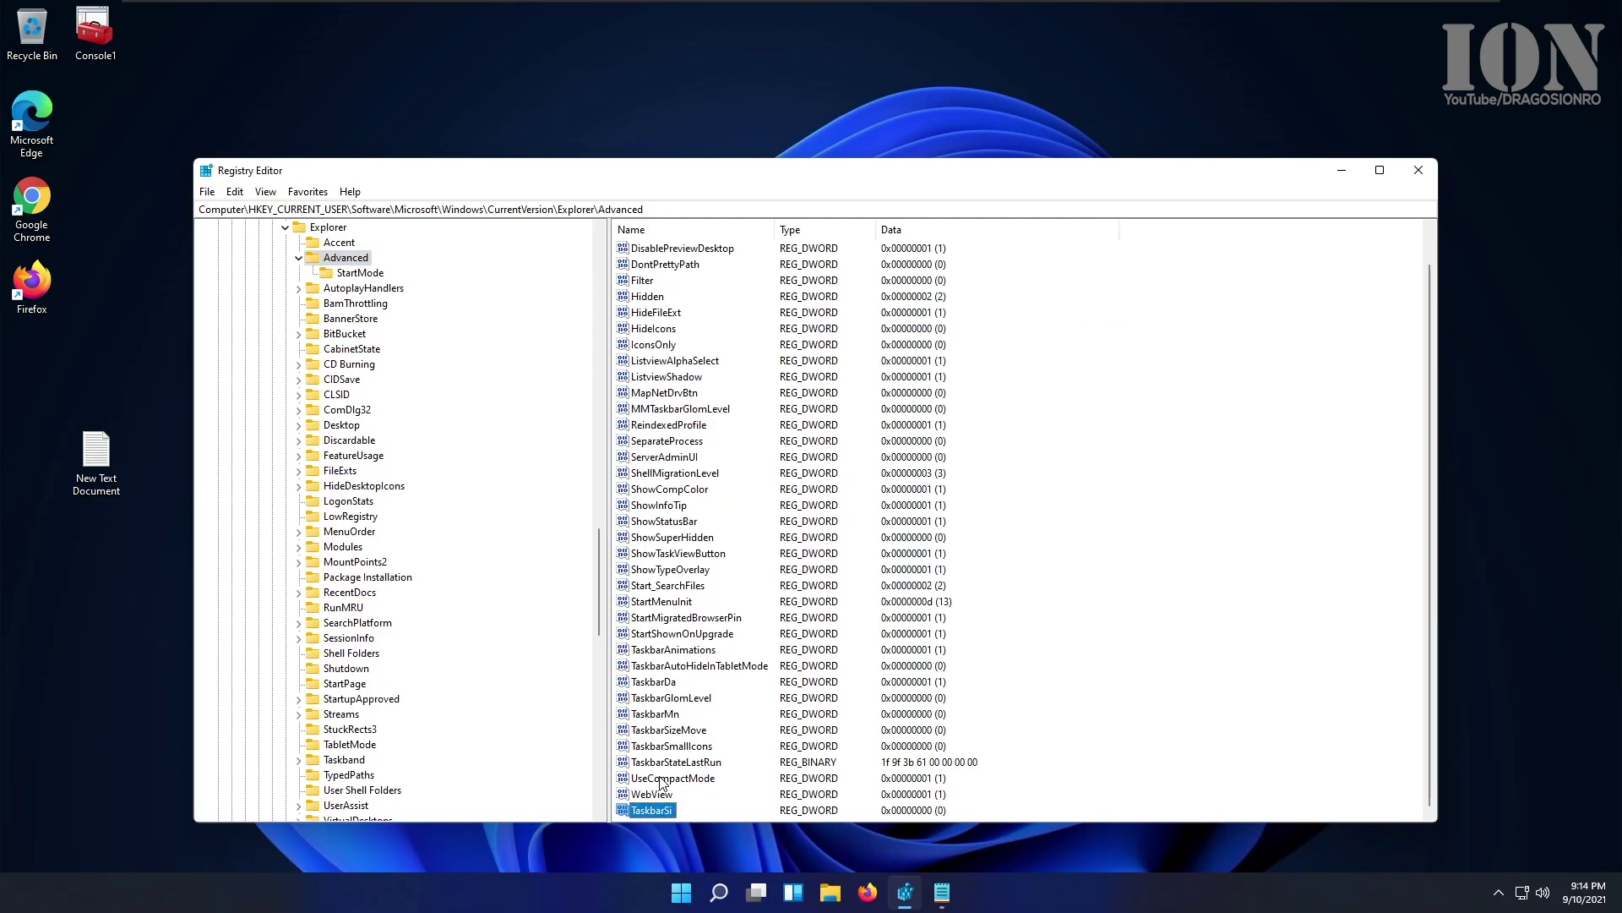
click(649, 799)
double_click(659, 809)
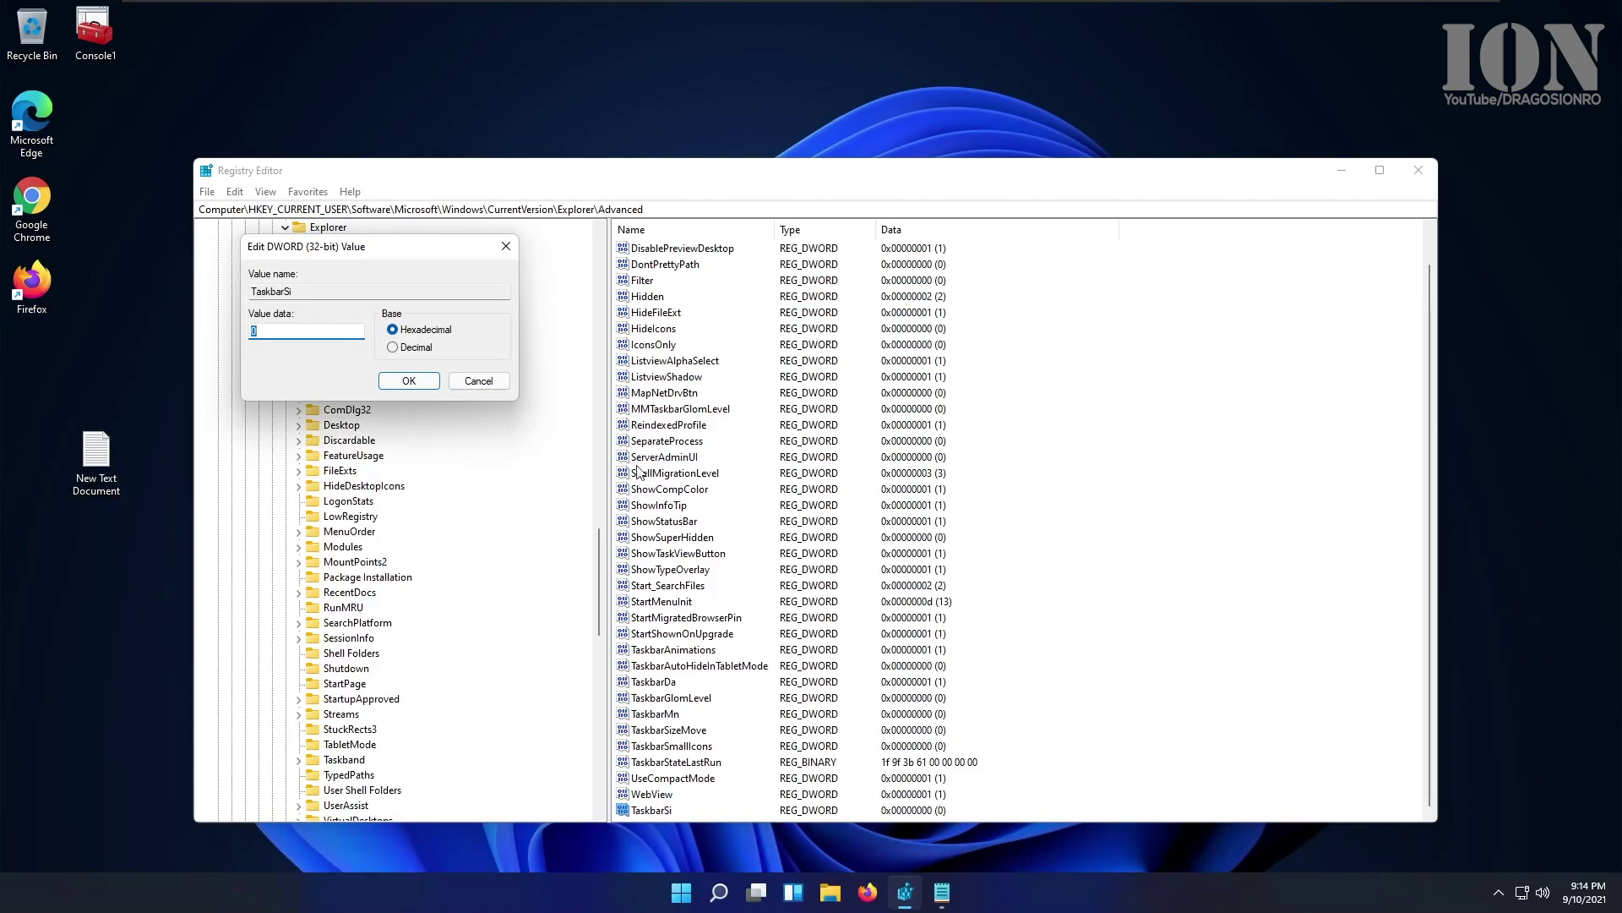
click(505, 246)
Step: Modify the TaskbarSi value and set its value data to 2
right_click(650, 810)
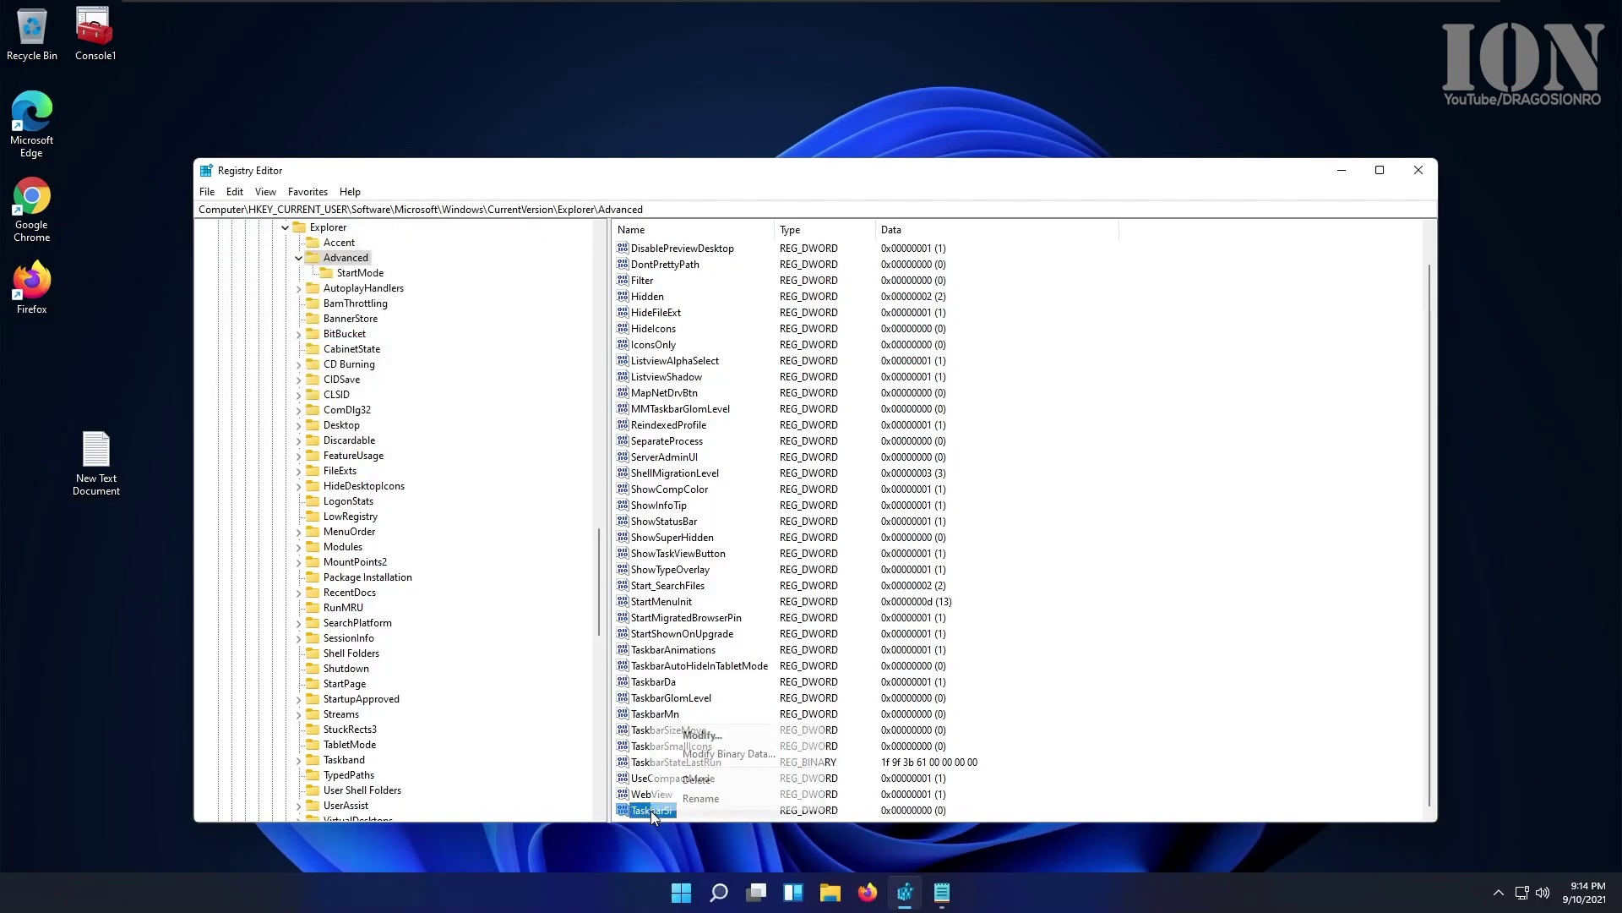
click(676, 738)
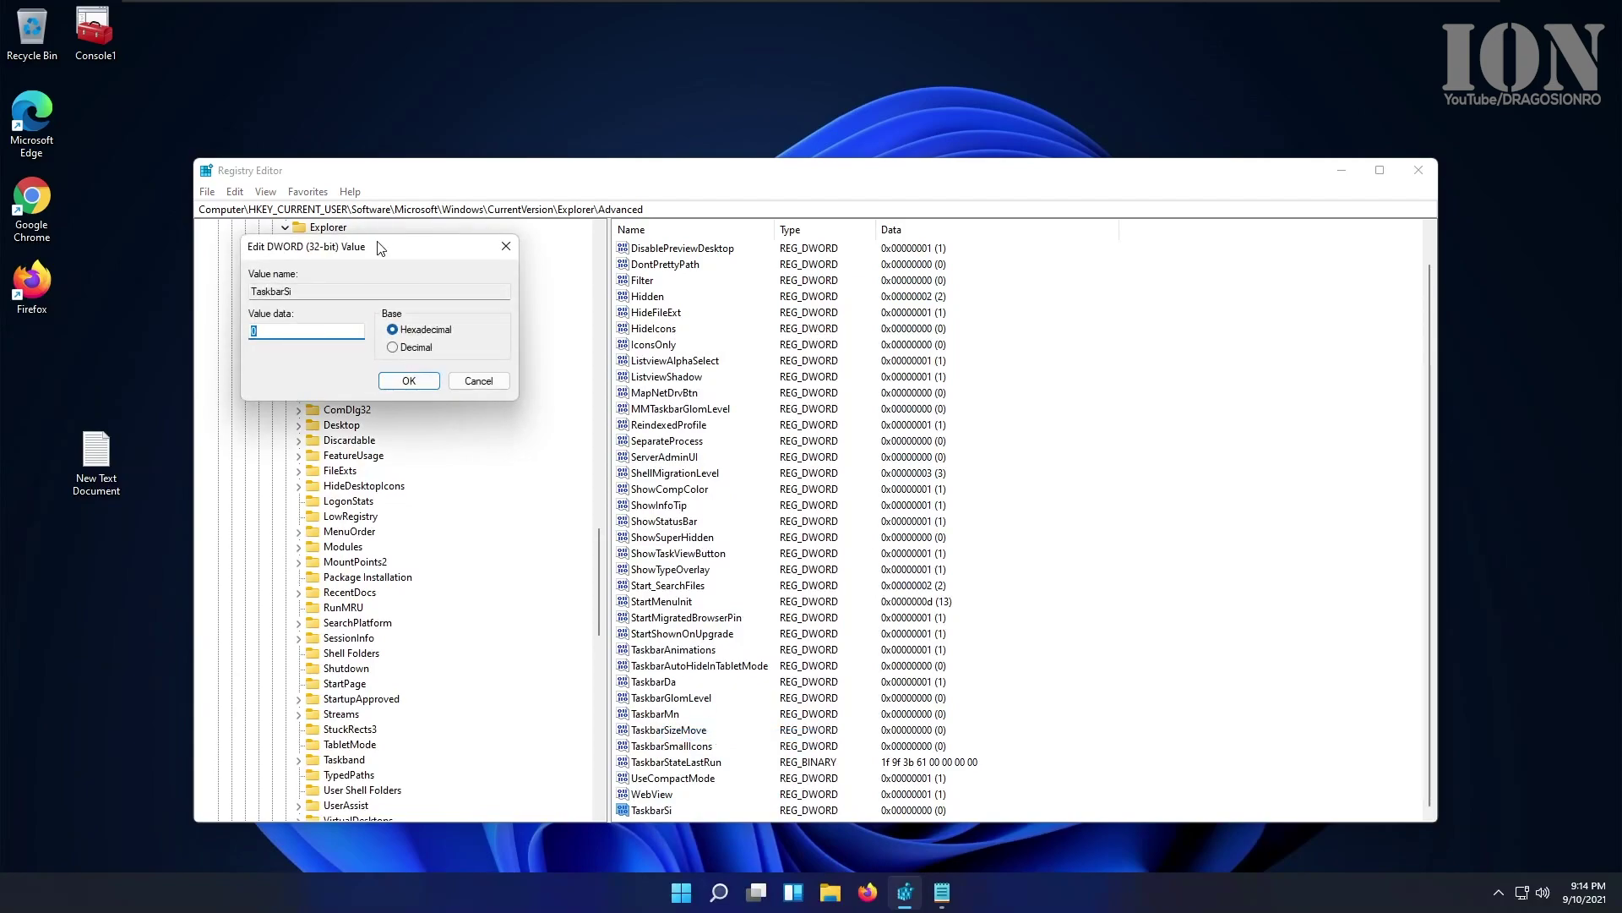
drag(377, 246, 828, 371)
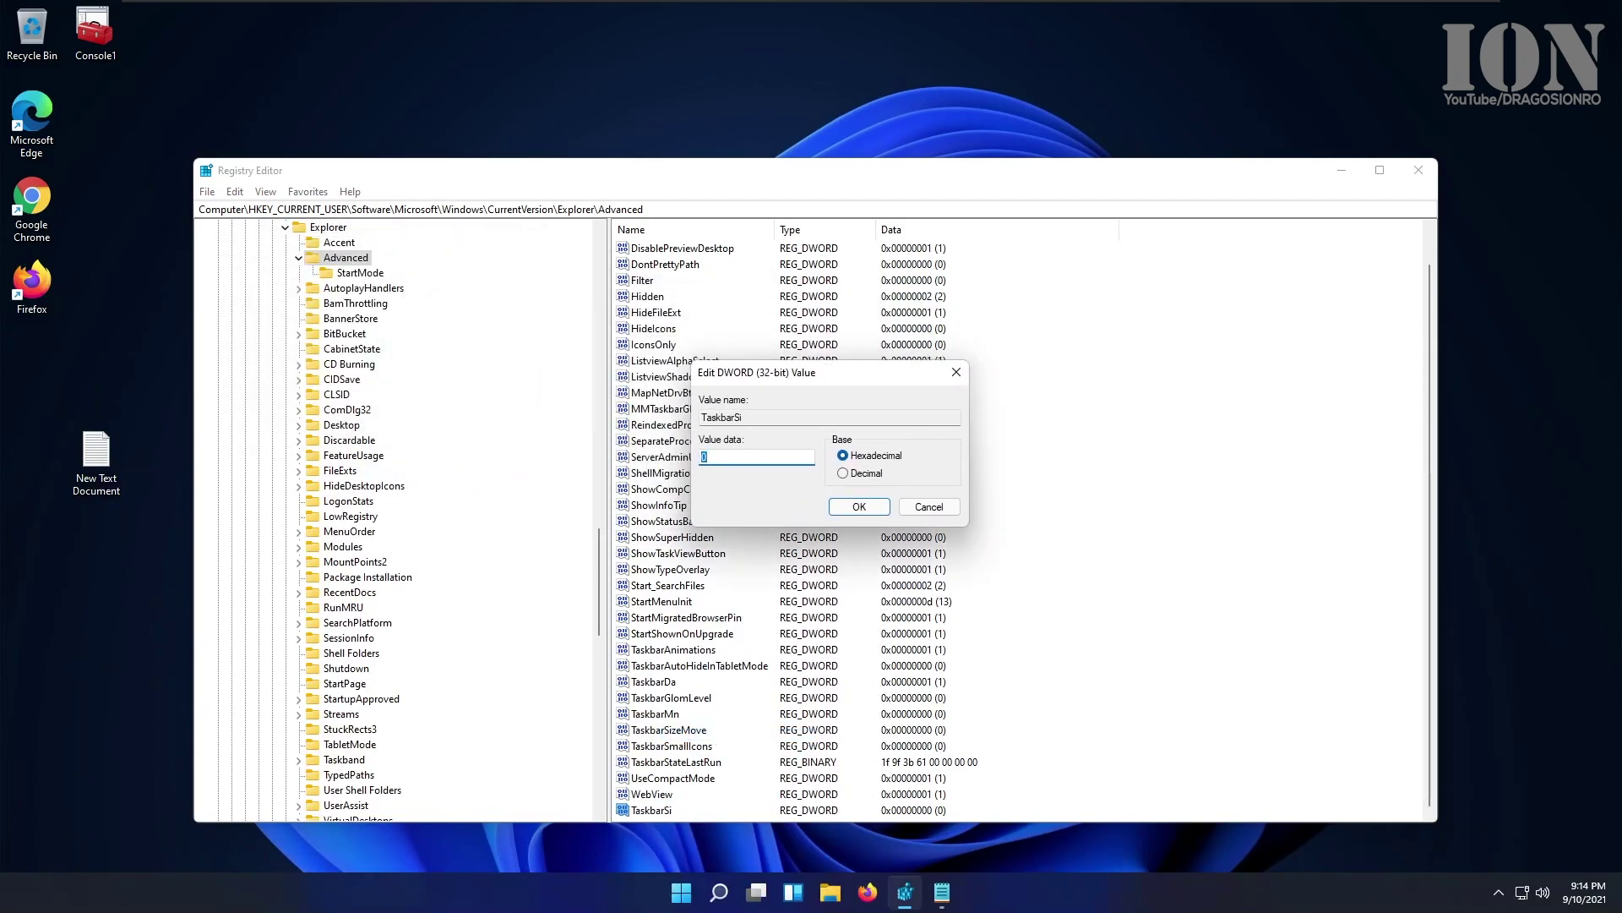
drag(775, 384, 753, 385)
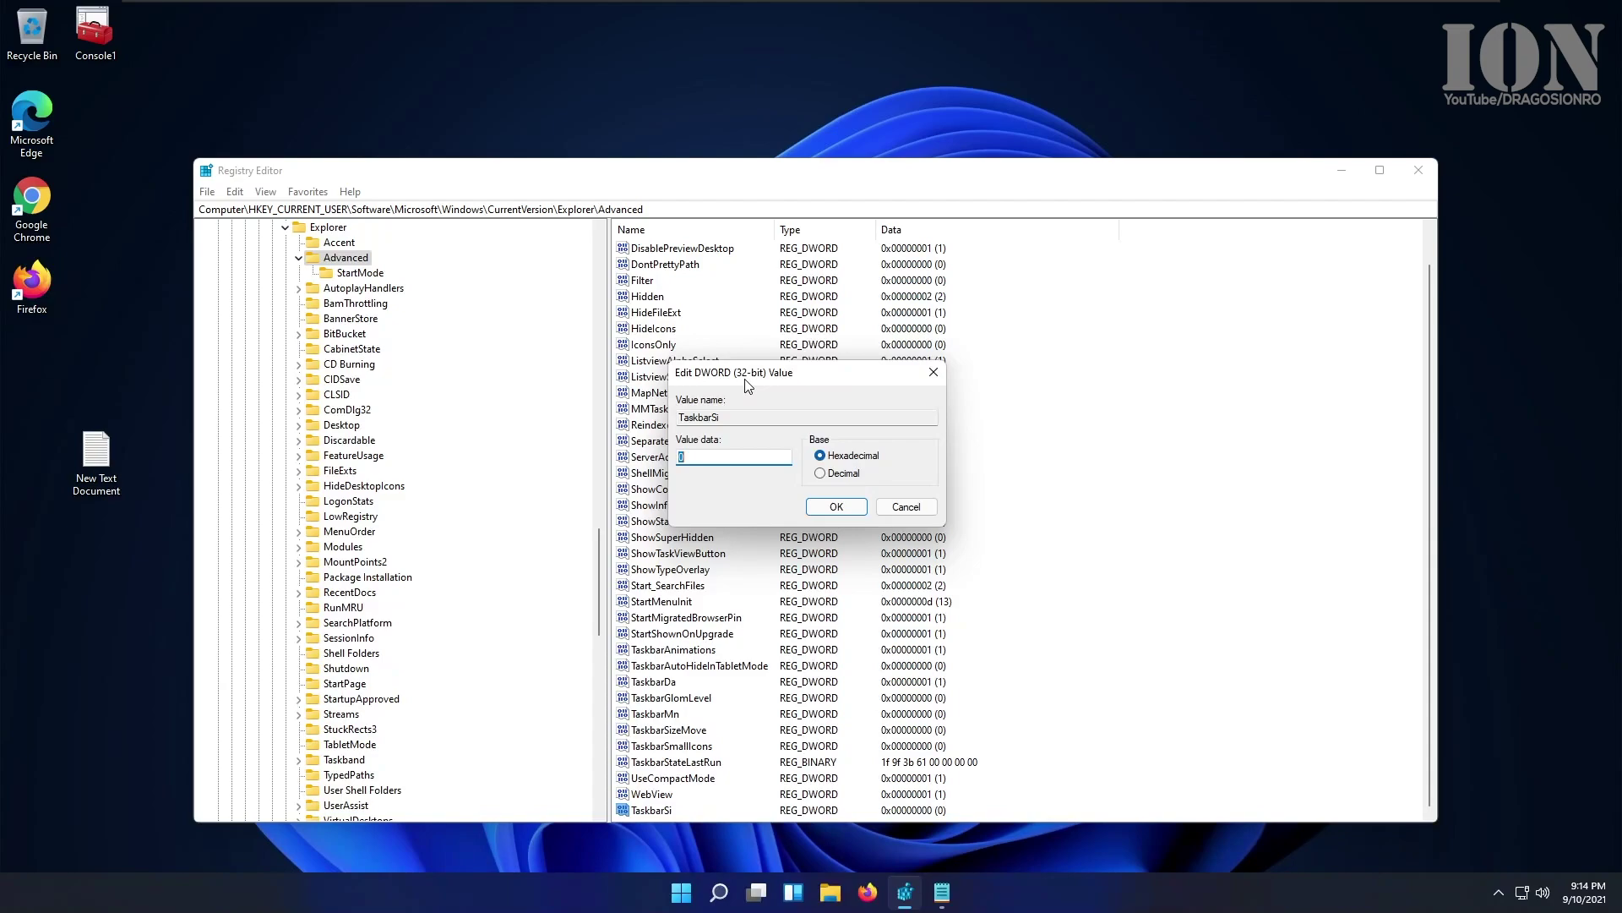
text(1)
drag(698, 457, 609, 463)
text(2)
click(818, 507)
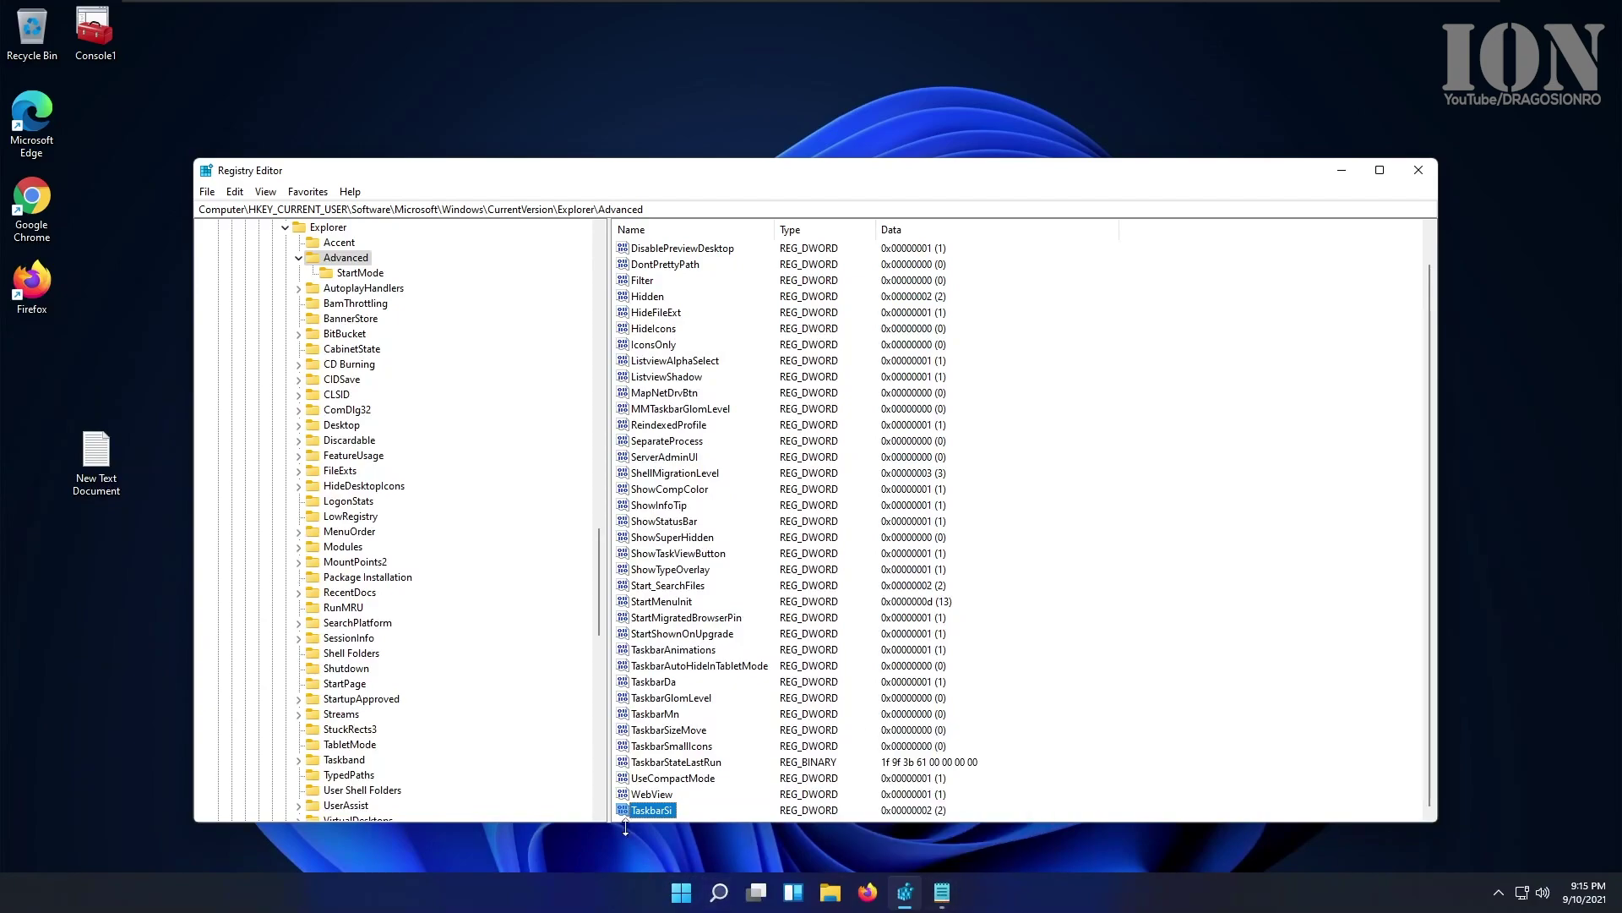
Step: Close the Registry Editor and restart the computer
click(1418, 170)
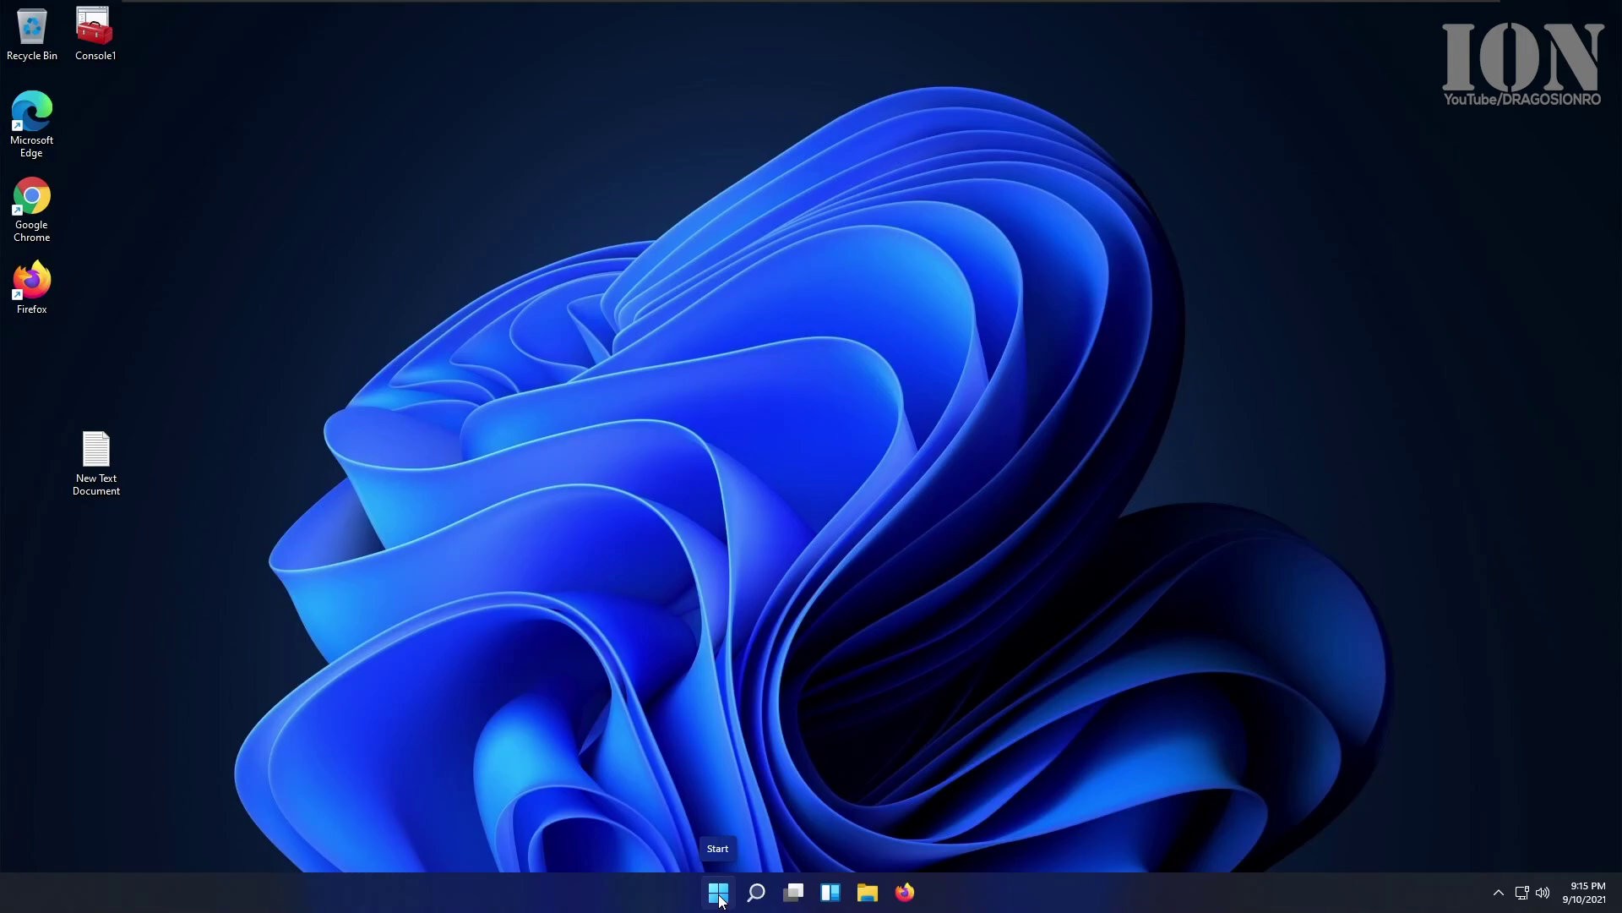
click(719, 893)
click(1023, 834)
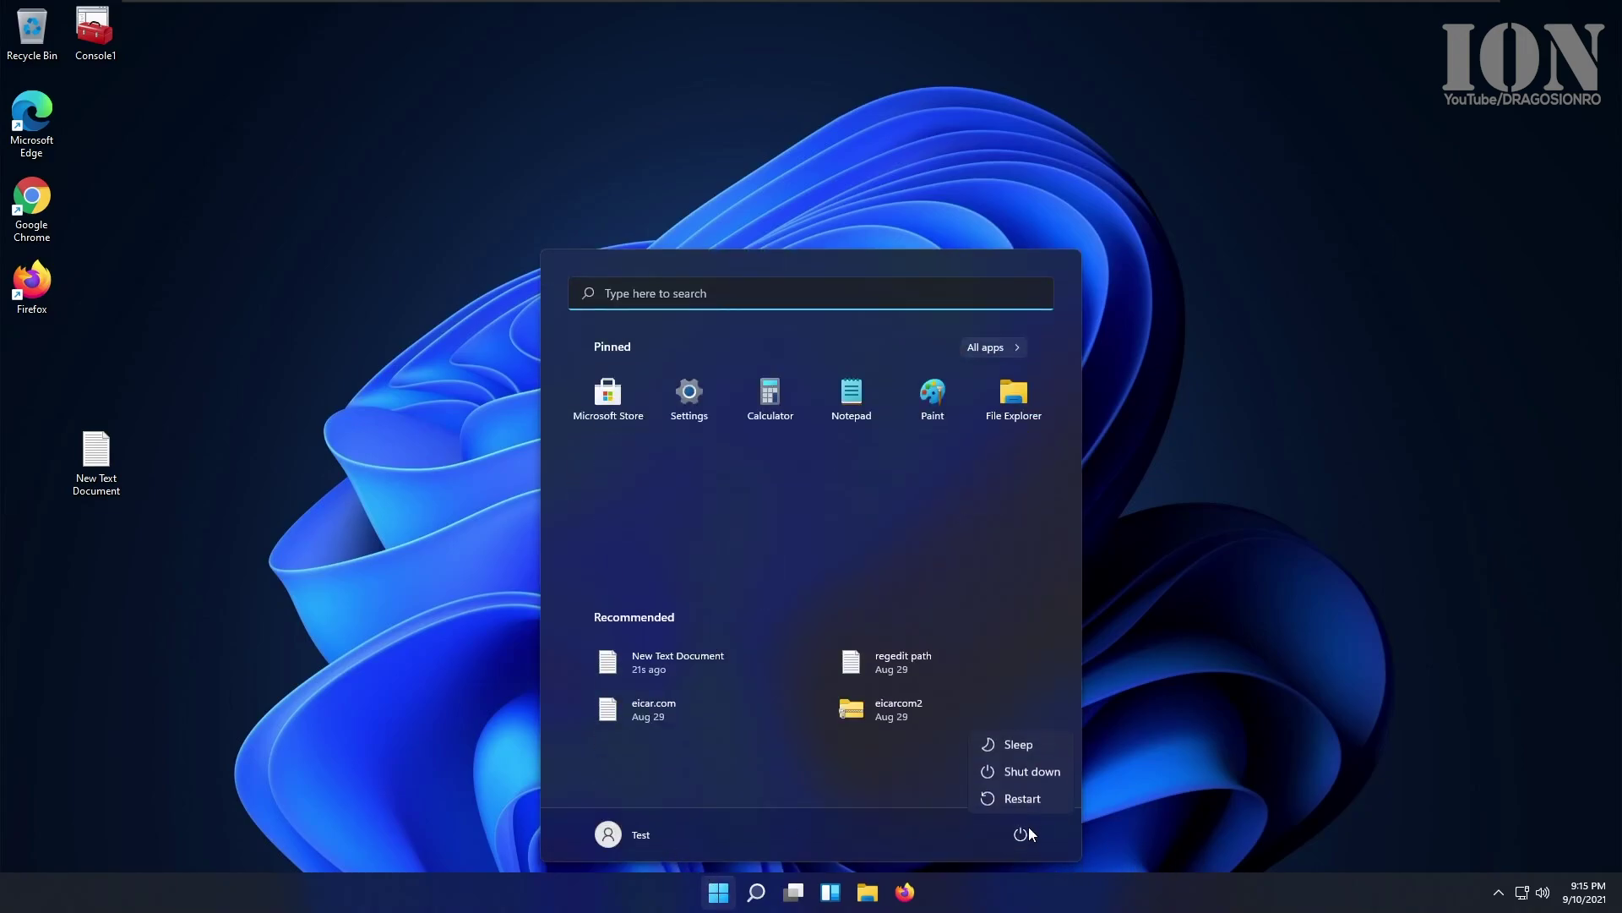
click(1027, 790)
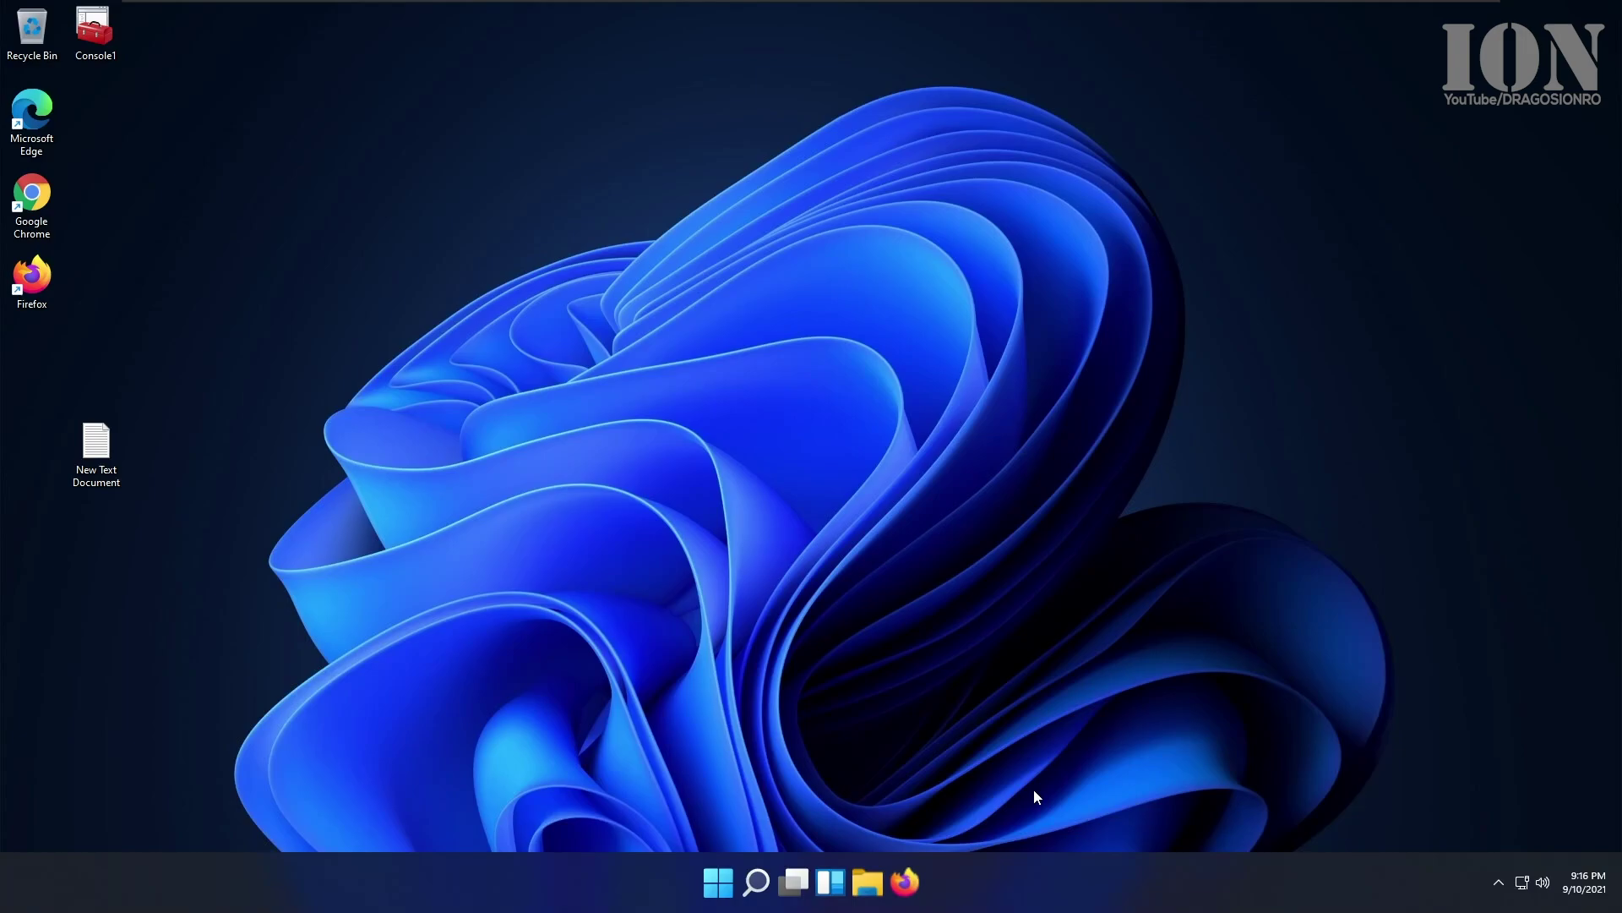
Step: Launch Firefox to check how a running app looks on the resized taskbar
click(915, 881)
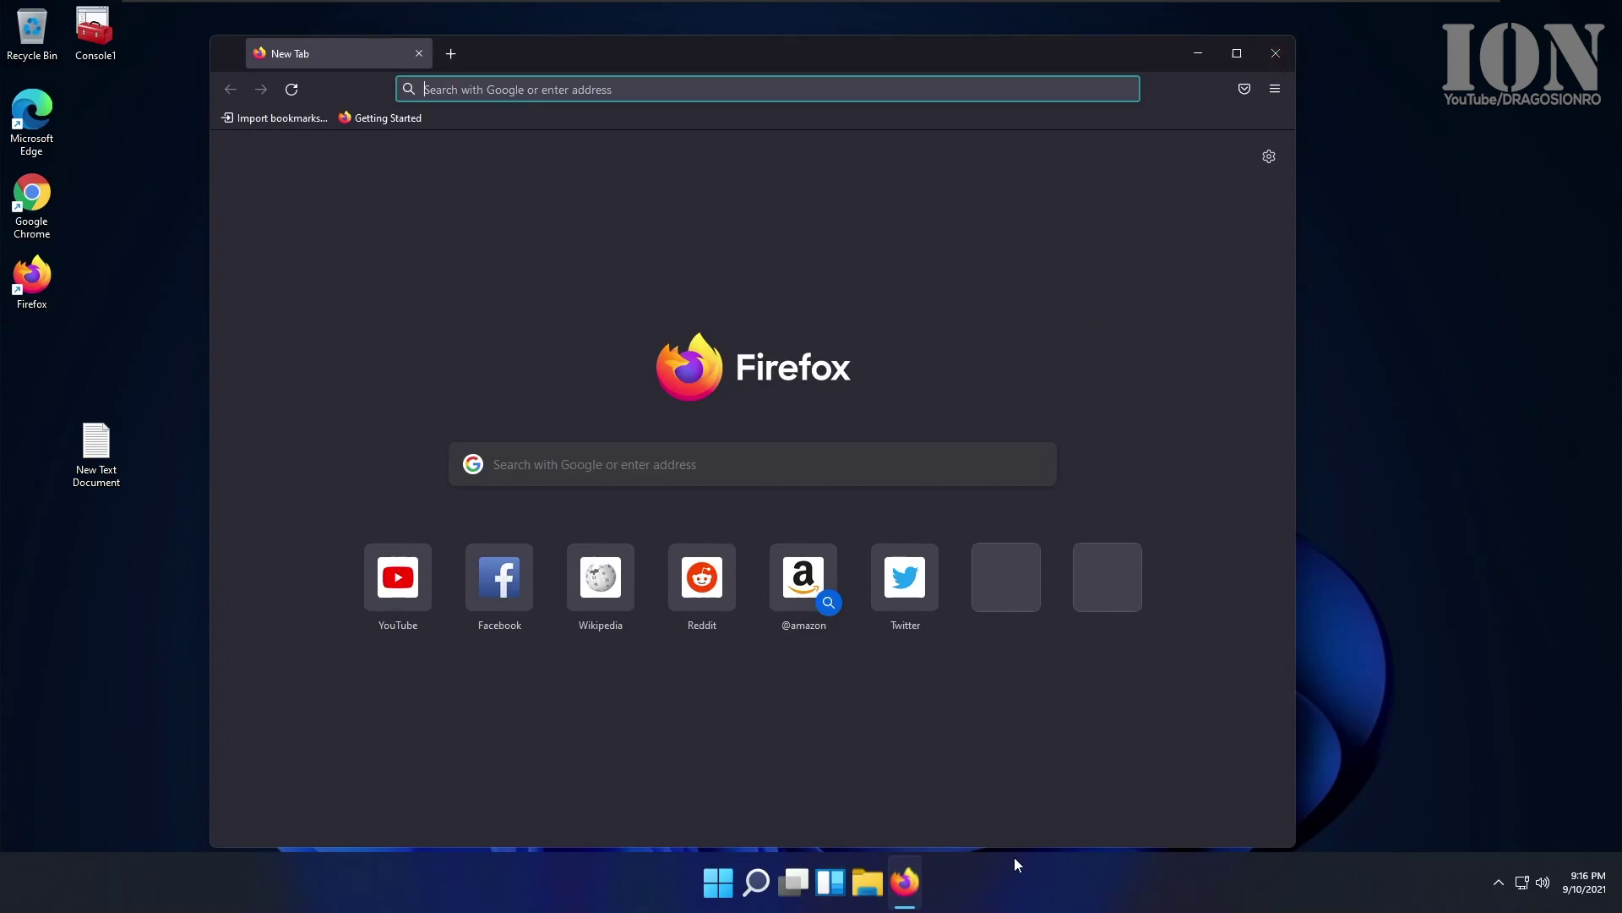
Step: Close Firefox and check the enlarged taskbar's context menu and hidden tray icons
click(1276, 54)
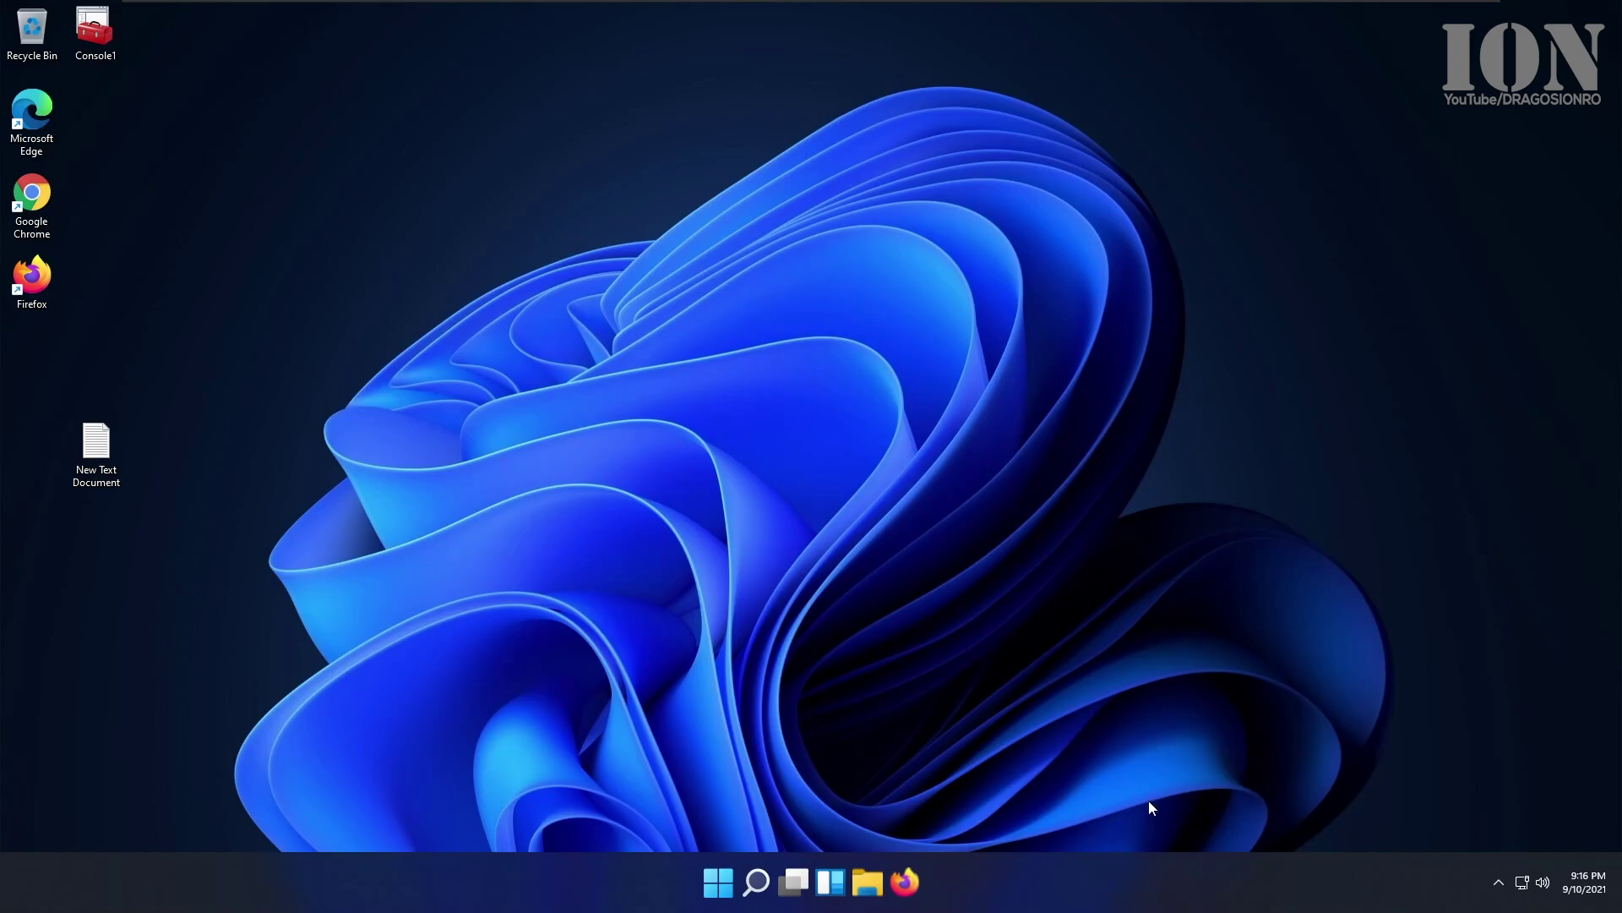
right_click(1131, 887)
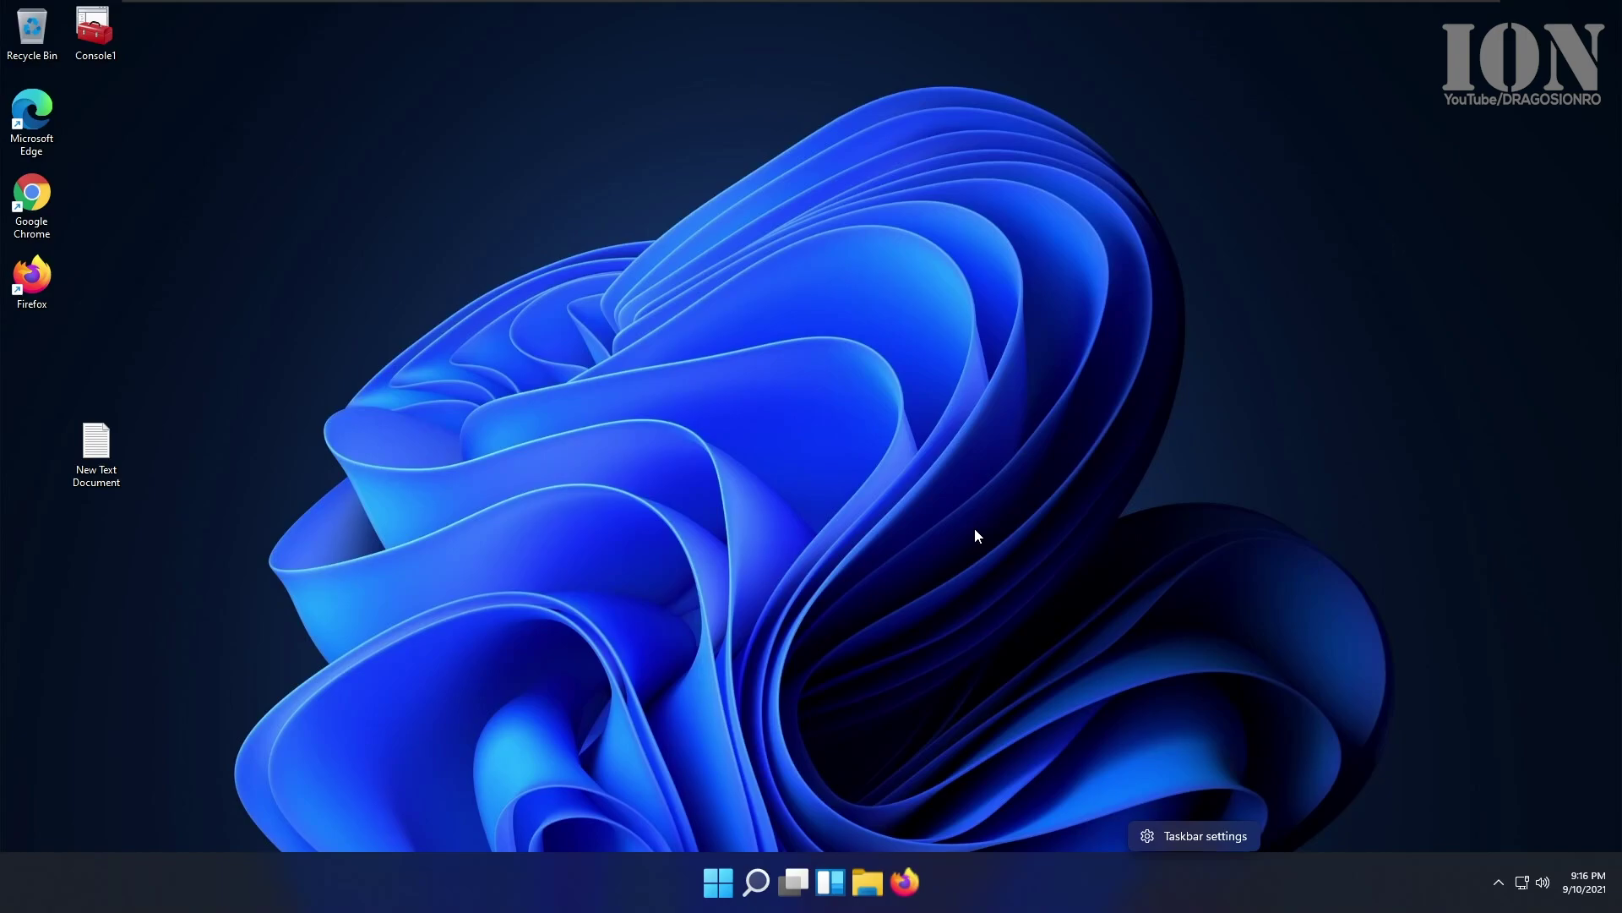
click(1496, 883)
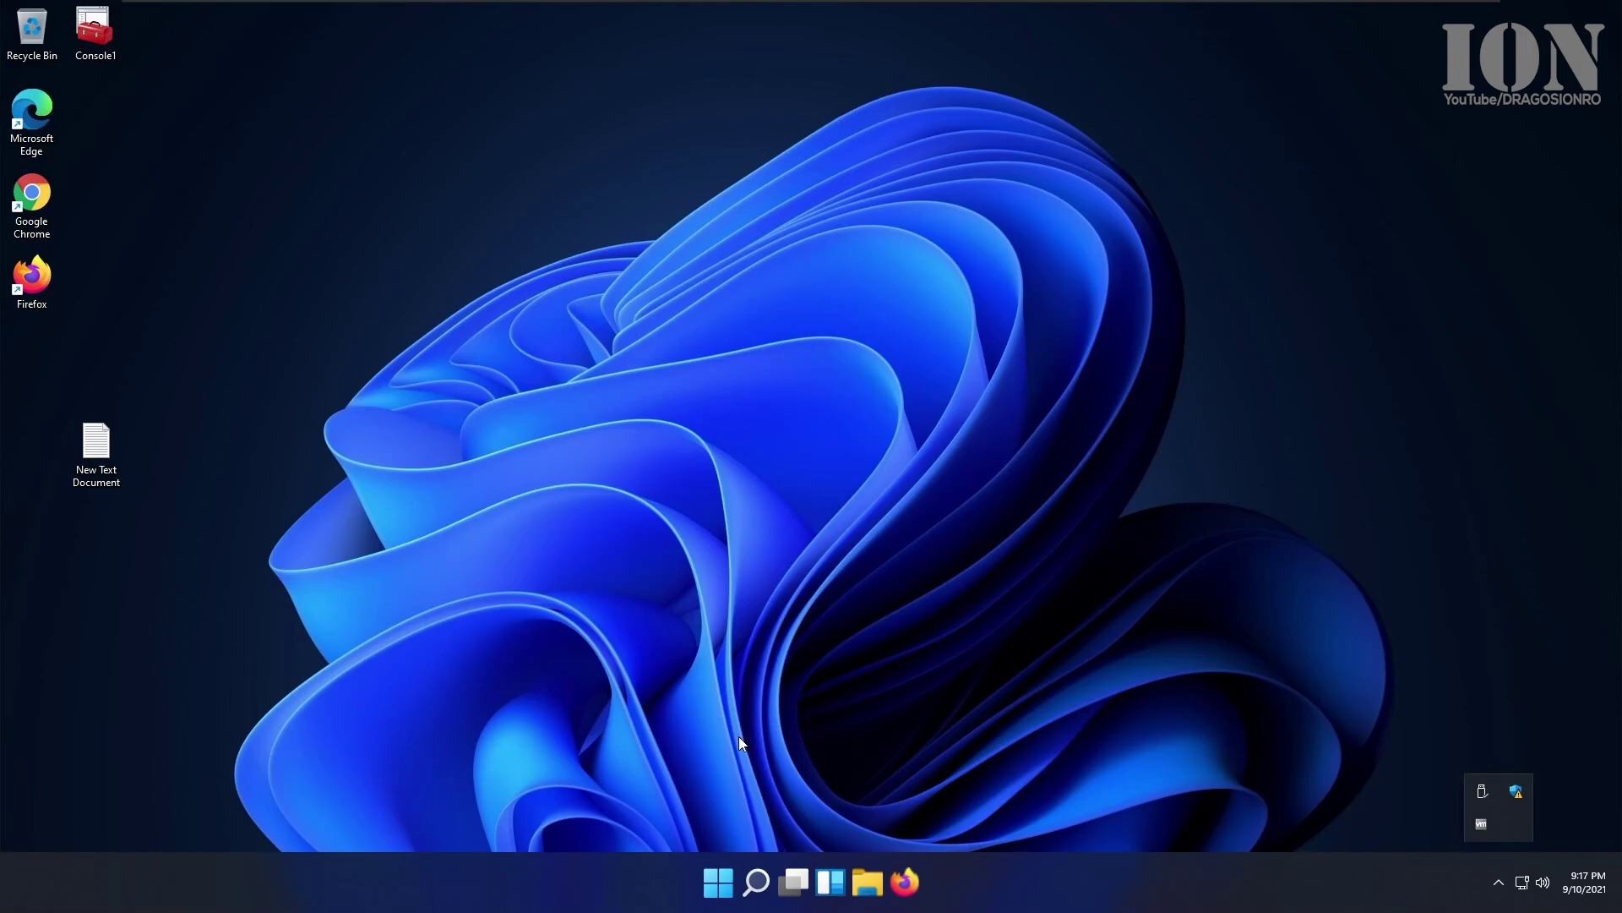
click(651, 712)
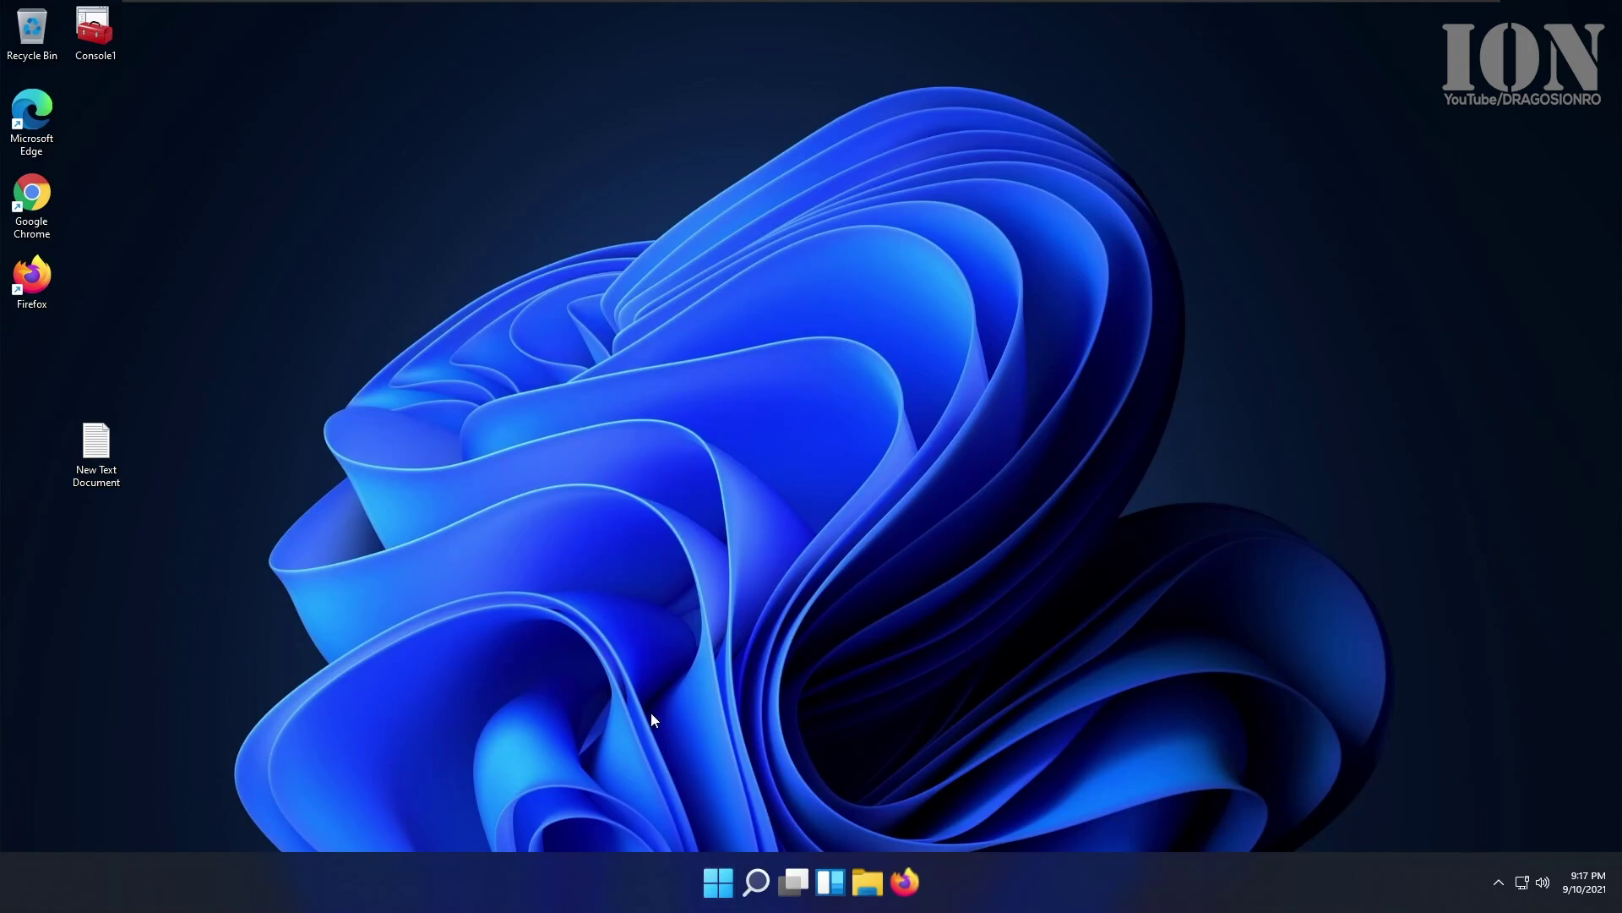
Step: Search for the Registry Editor, launch it and allow it to make changes to the device
click(723, 881)
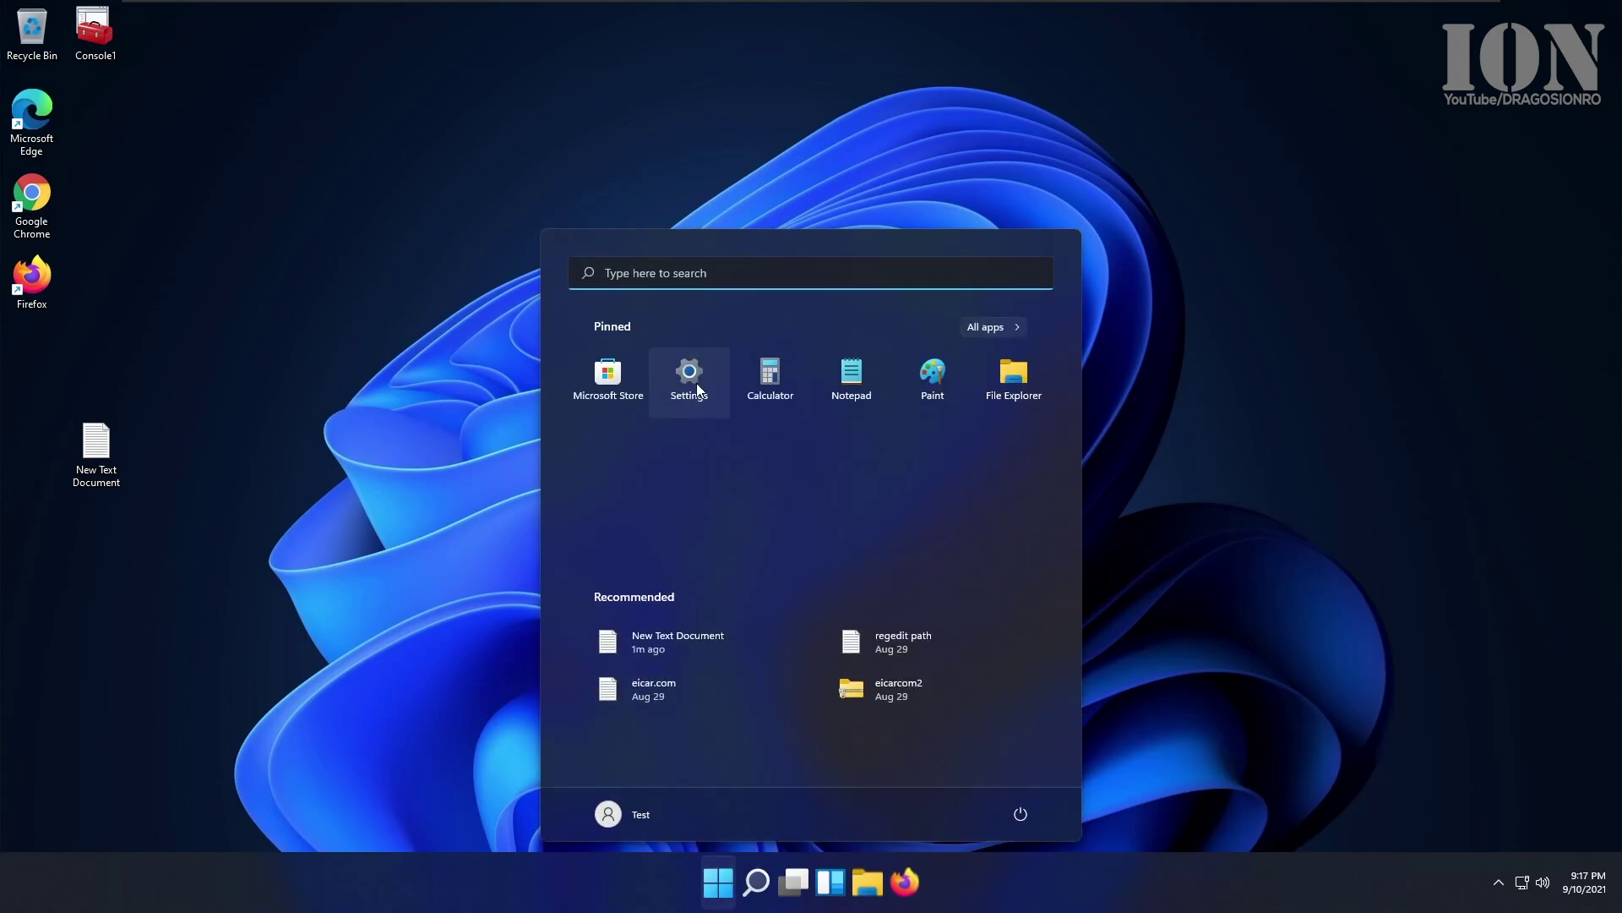
text(registry editor)
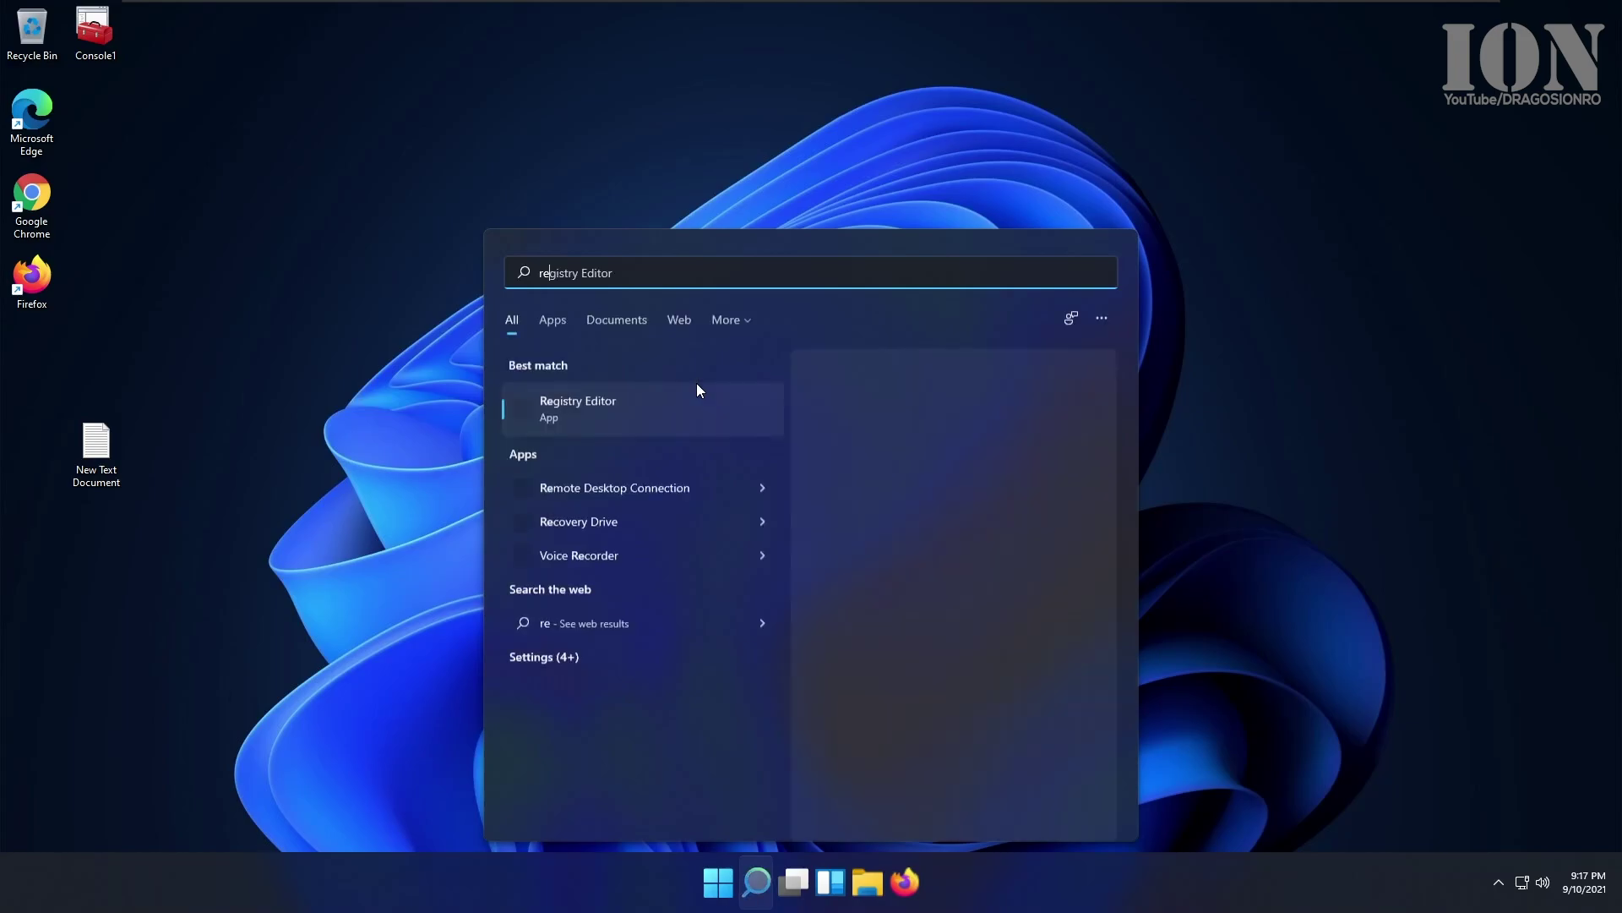
click(607, 409)
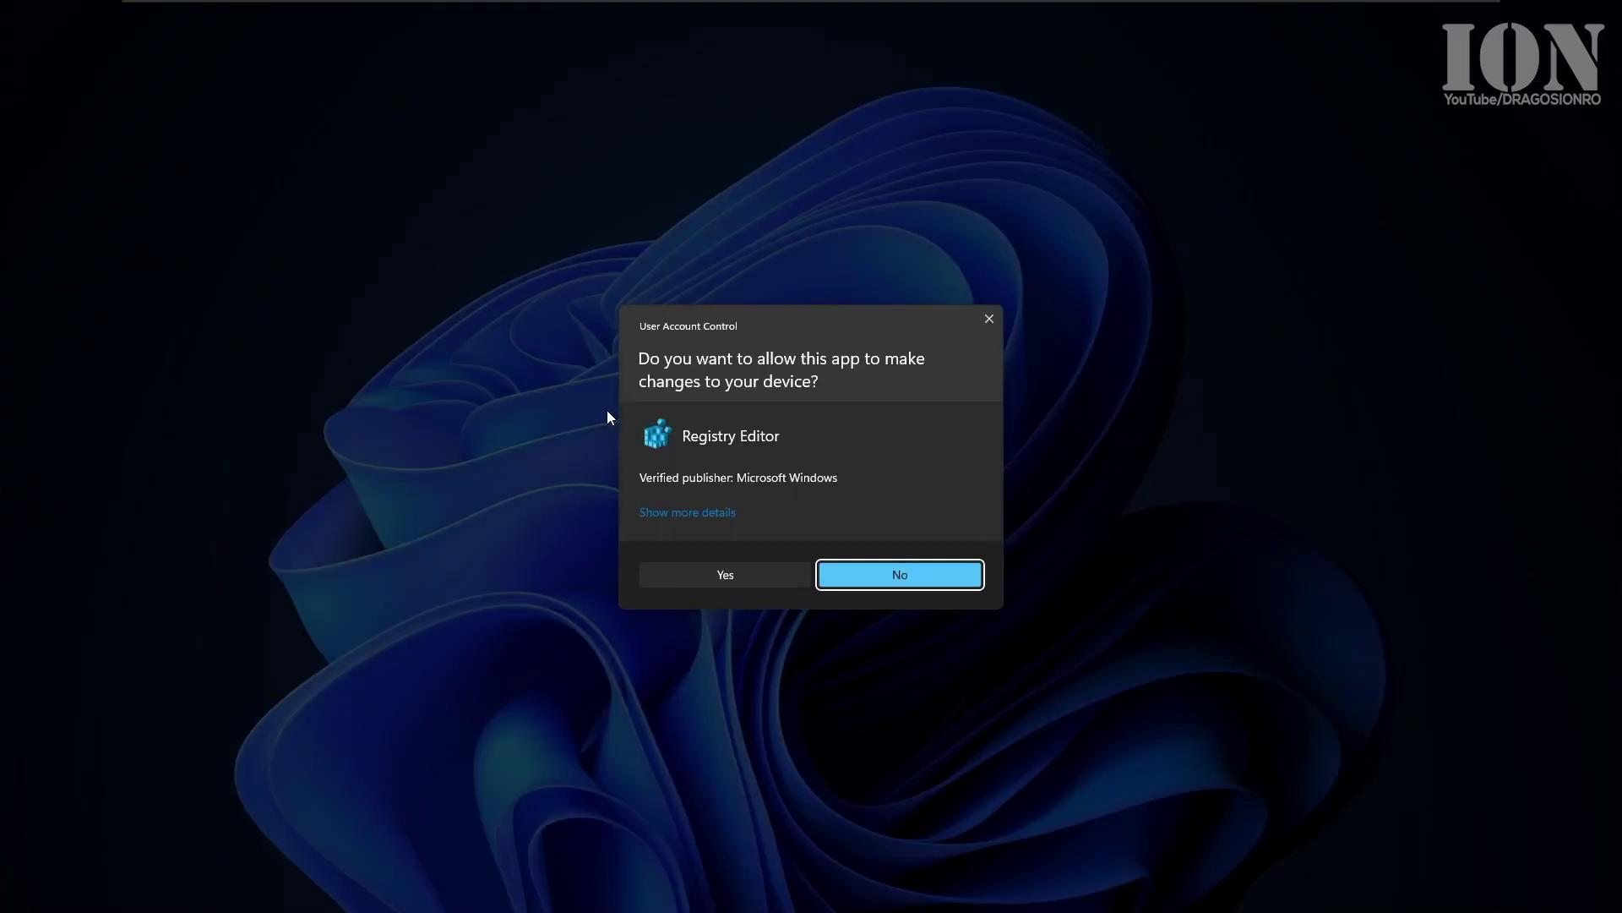
click(719, 573)
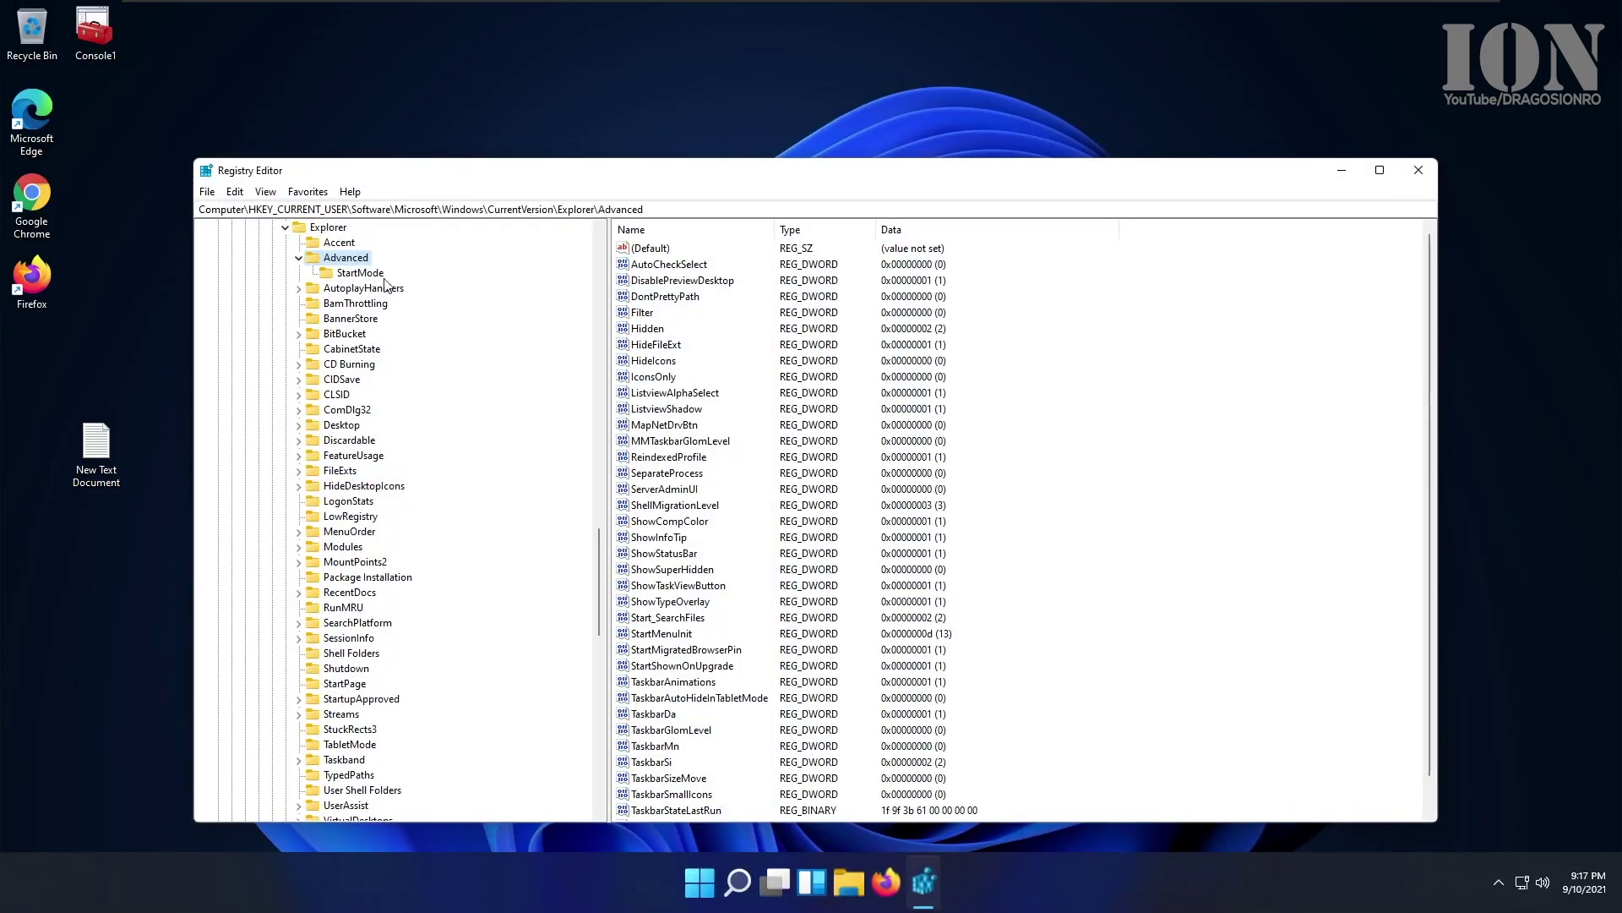
Step: Review the registry path HKEY_CURRENT_USER\Software\Microsoft\Windows\CurrentVersion\Explorer\Advanced, highlighting its final Advanced part
click(309, 210)
key(ctrl+a)
key(BackSpace)
key(ctrl+z)
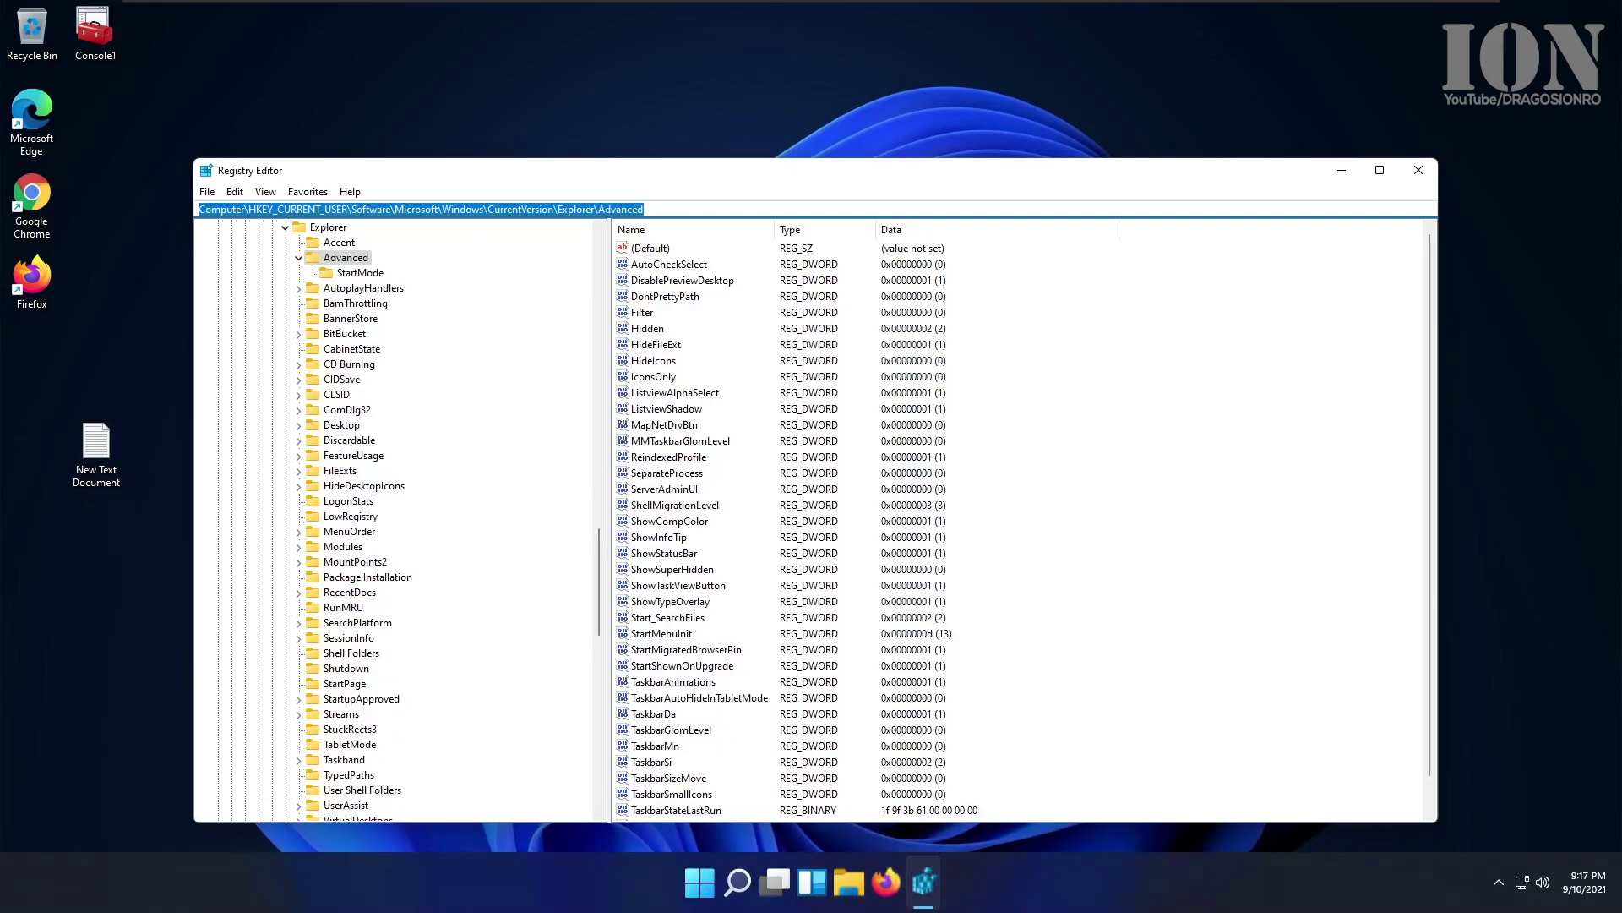
click(644, 210)
drag(644, 209, 591, 210)
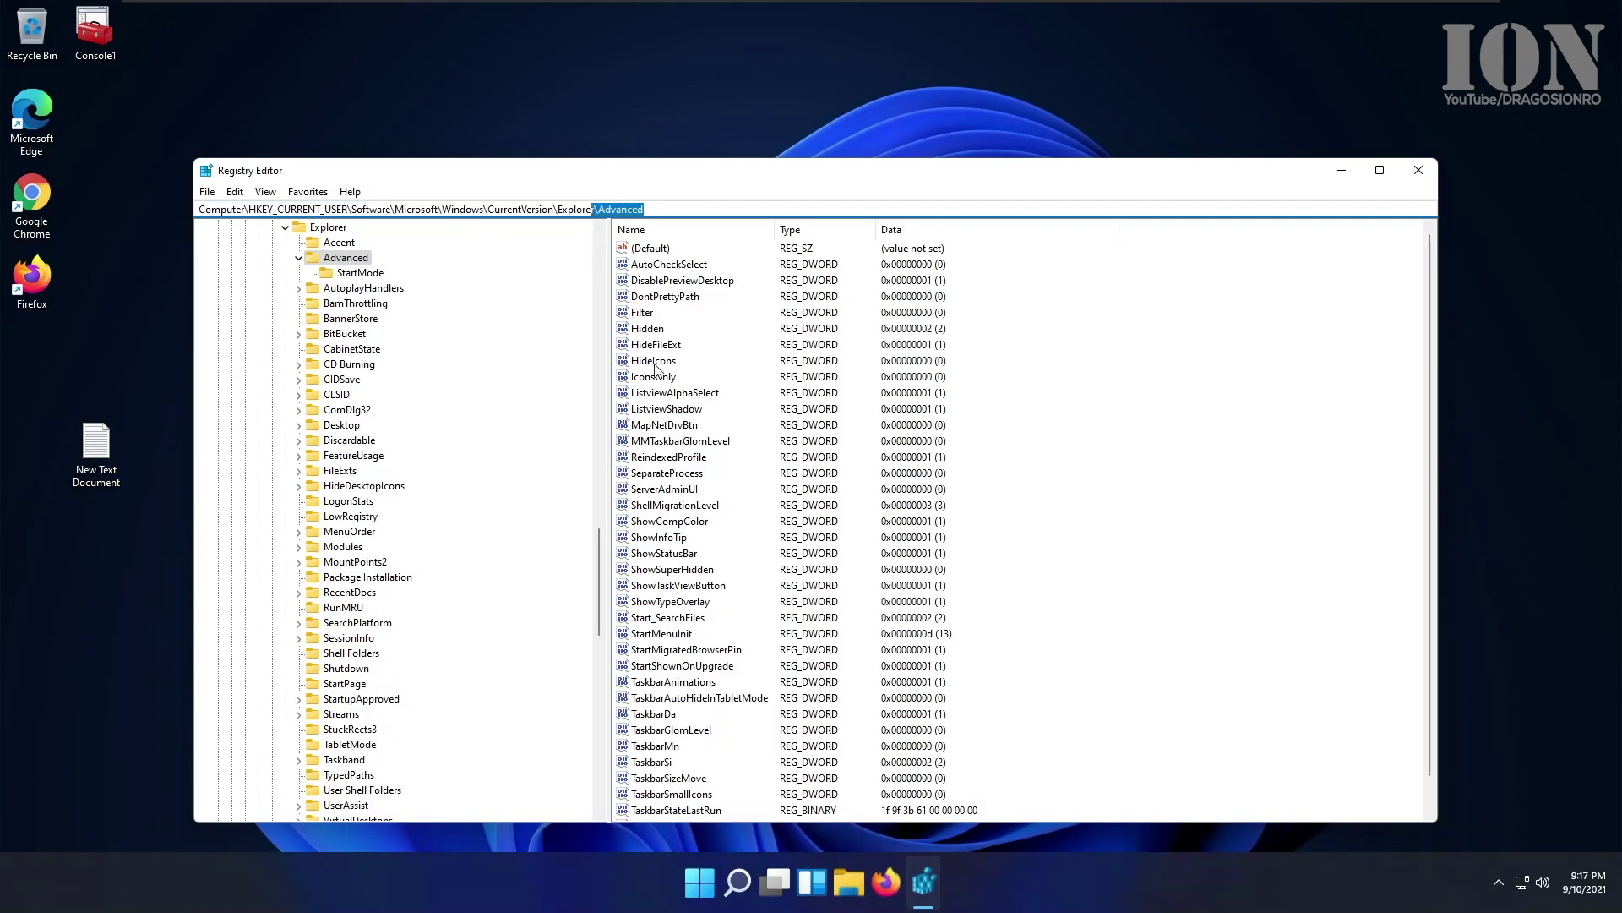
Step: Set the value data of TaskbarSi in the Advanced key to 0 for a small taskbar
click(656, 764)
click(670, 747)
click(656, 764)
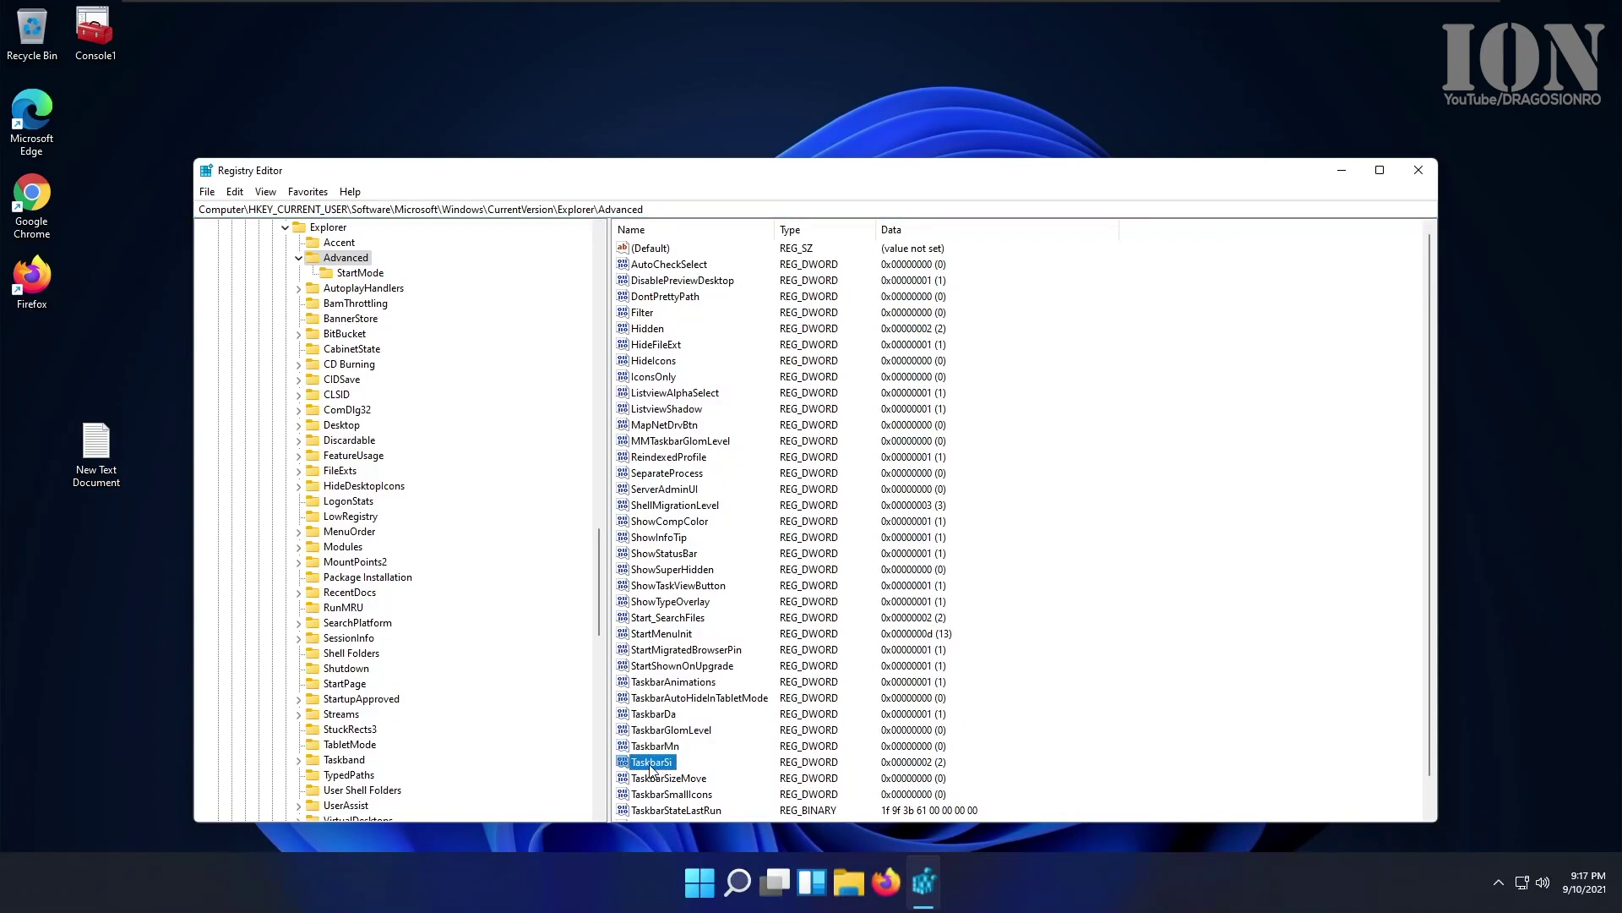
double_click(651, 765)
text(0)
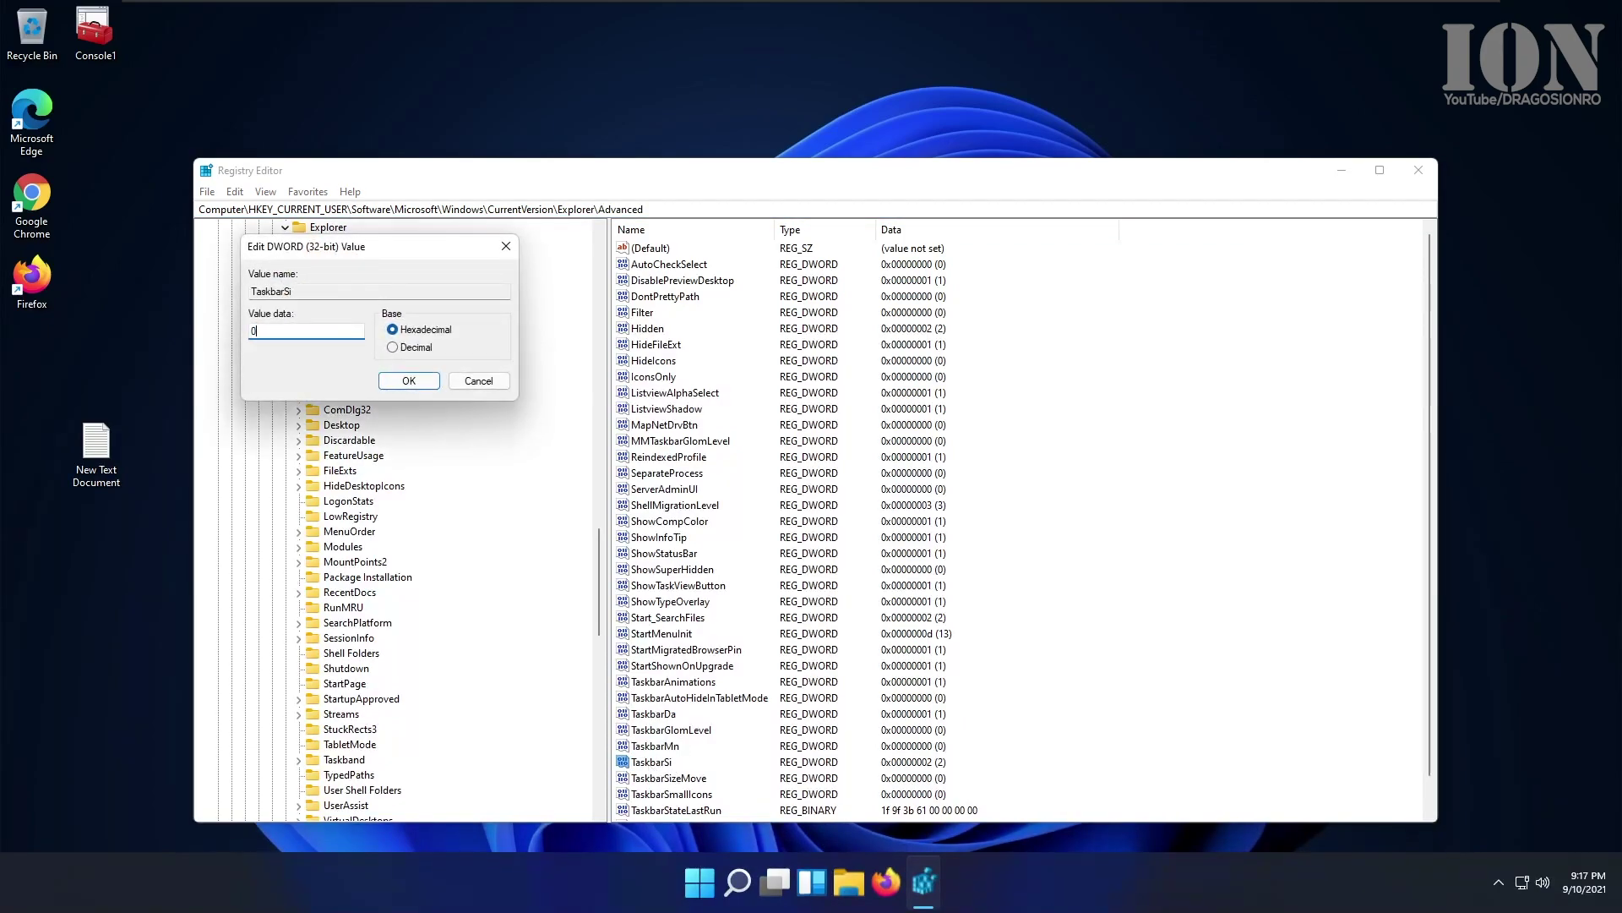
click(435, 385)
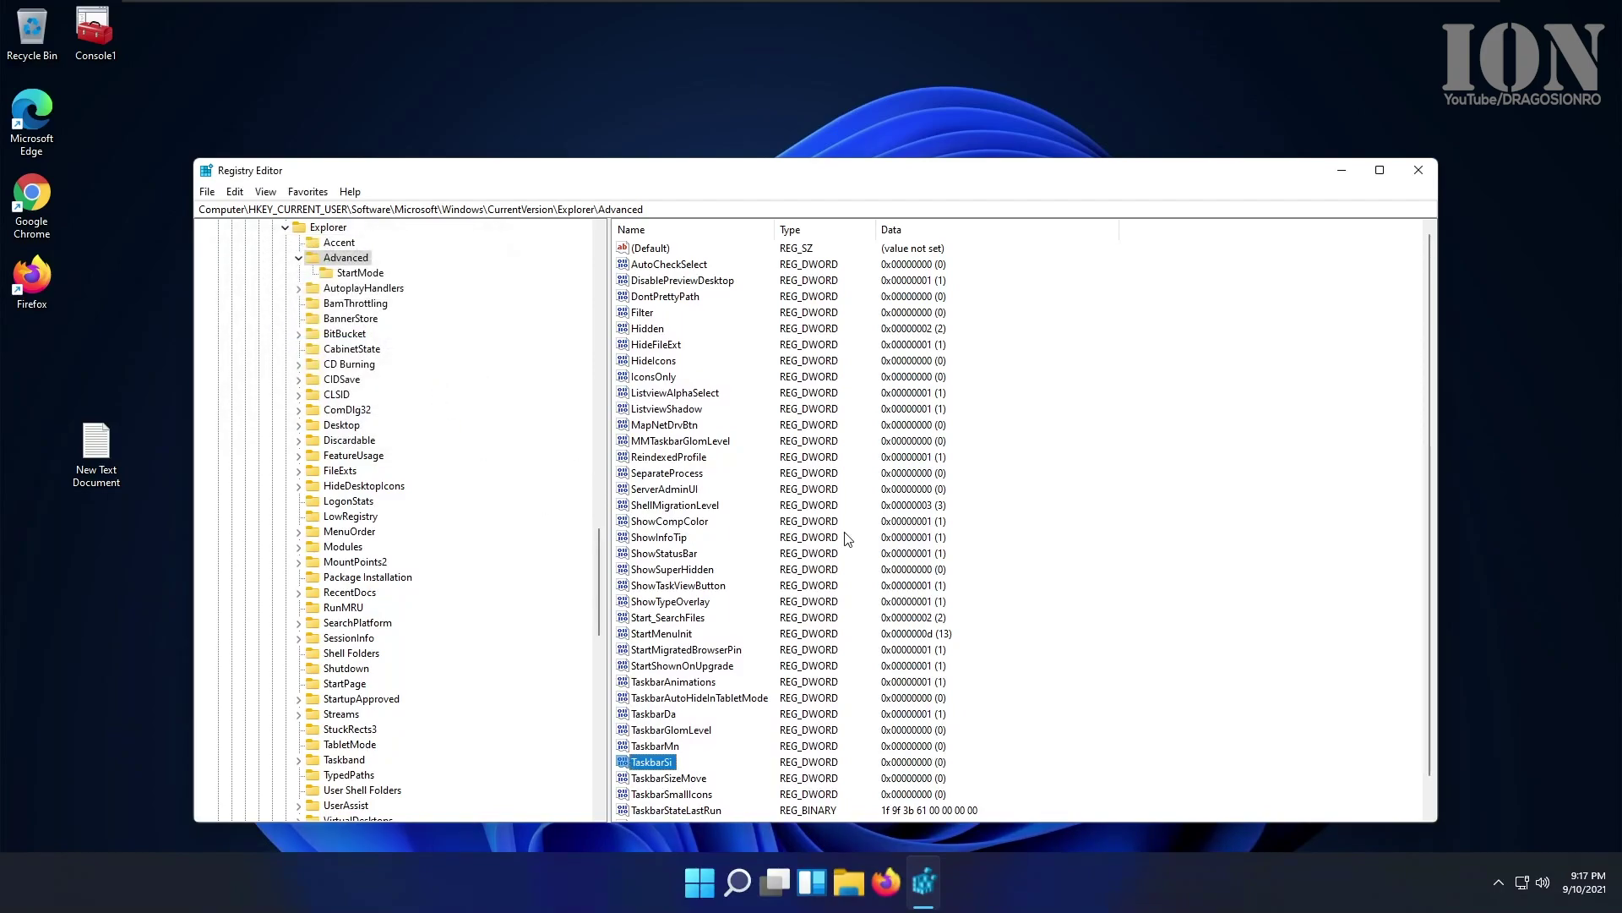
Step: Close the Registry Editor and restart Windows to apply the small taskbar size
click(1418, 170)
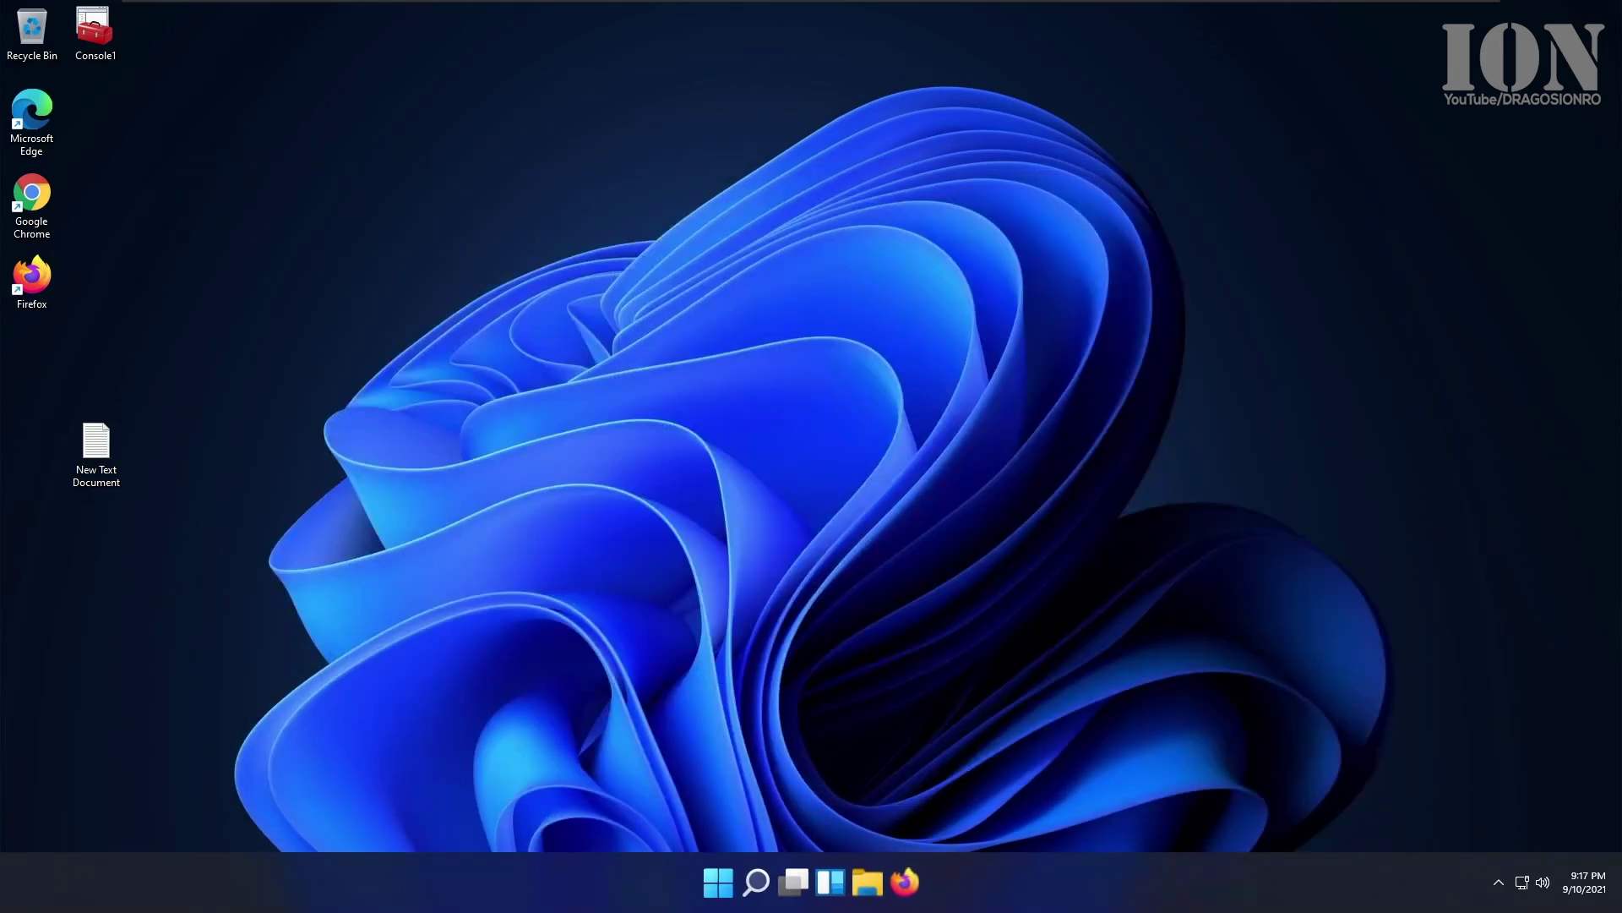
click(717, 882)
click(608, 814)
click(1000, 797)
click(1020, 811)
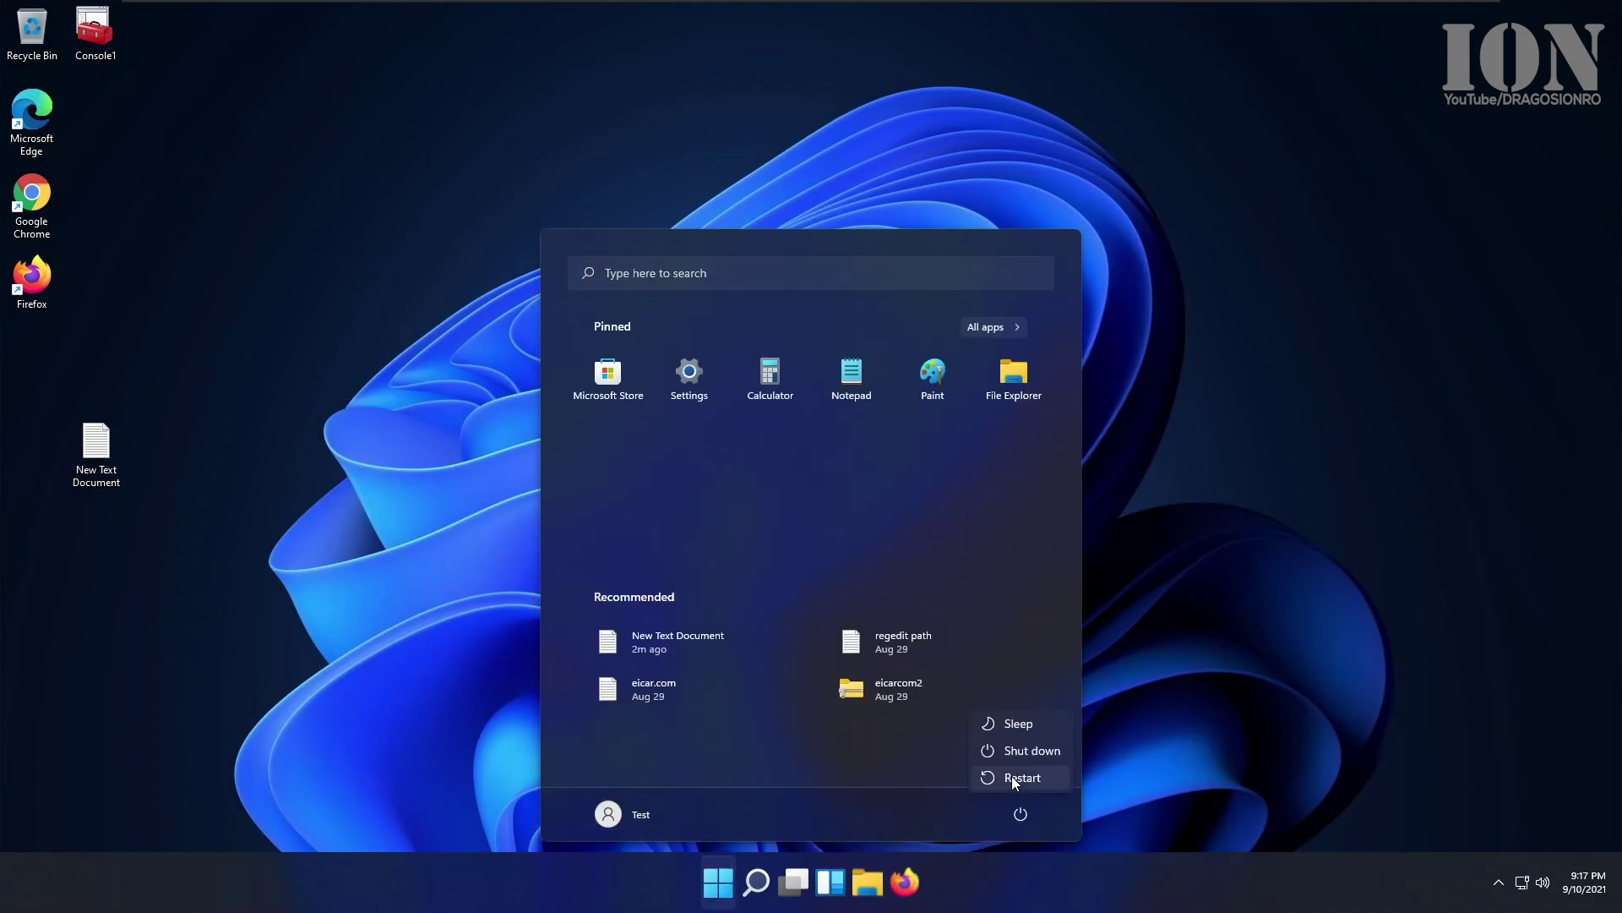
click(1011, 774)
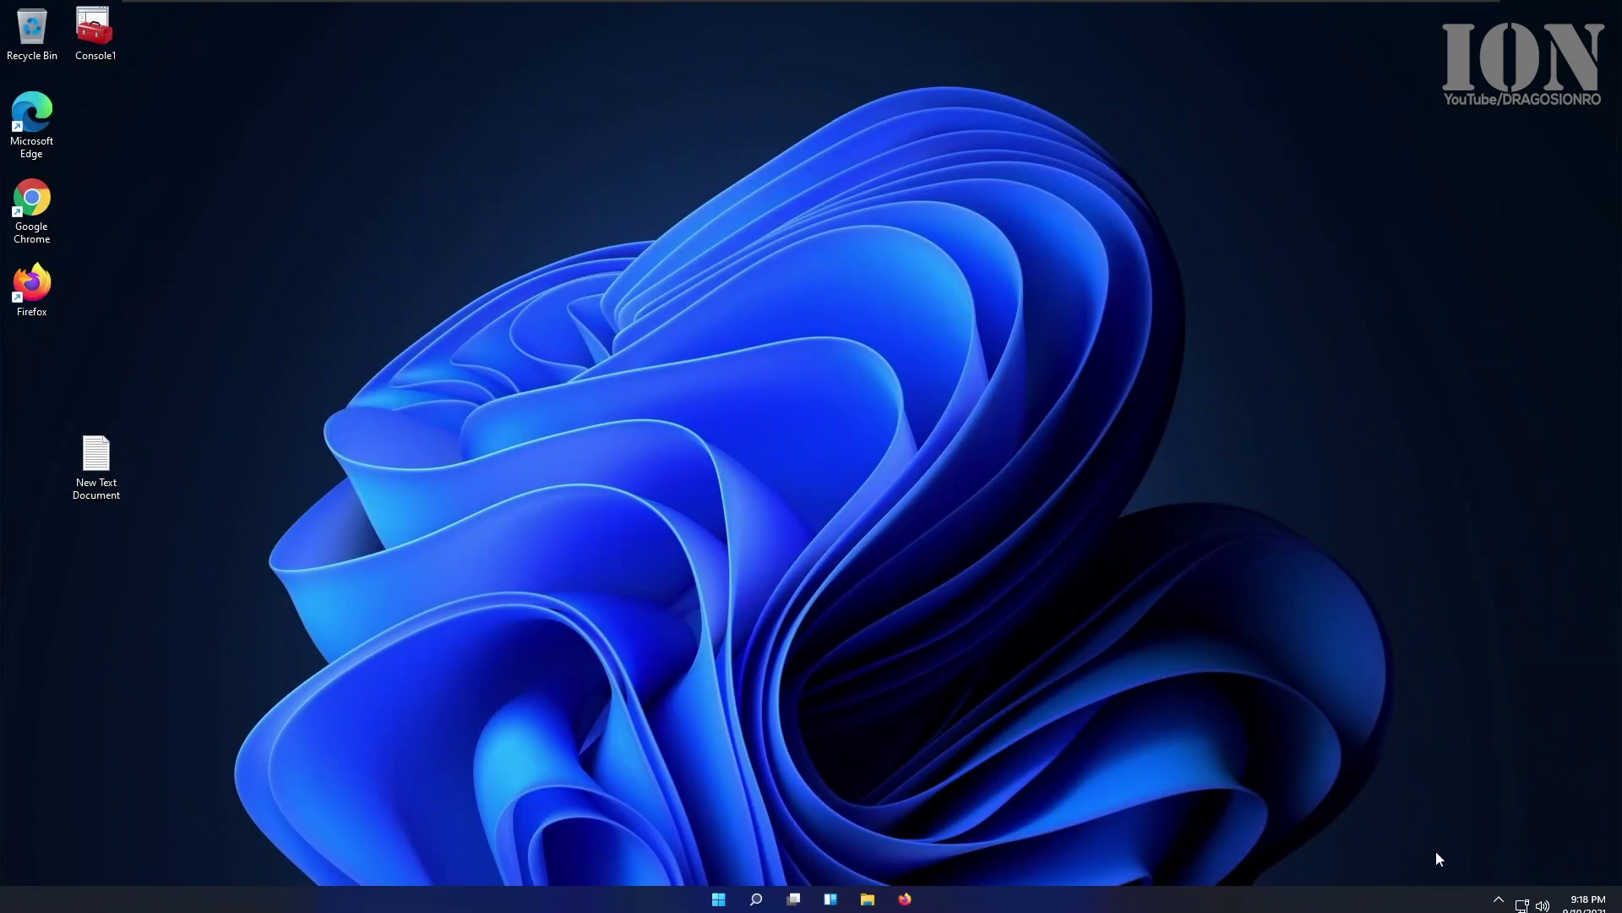
Step: Check the small taskbar by viewing its clock and calendar, hidden tray icons and Start menu
click(1596, 904)
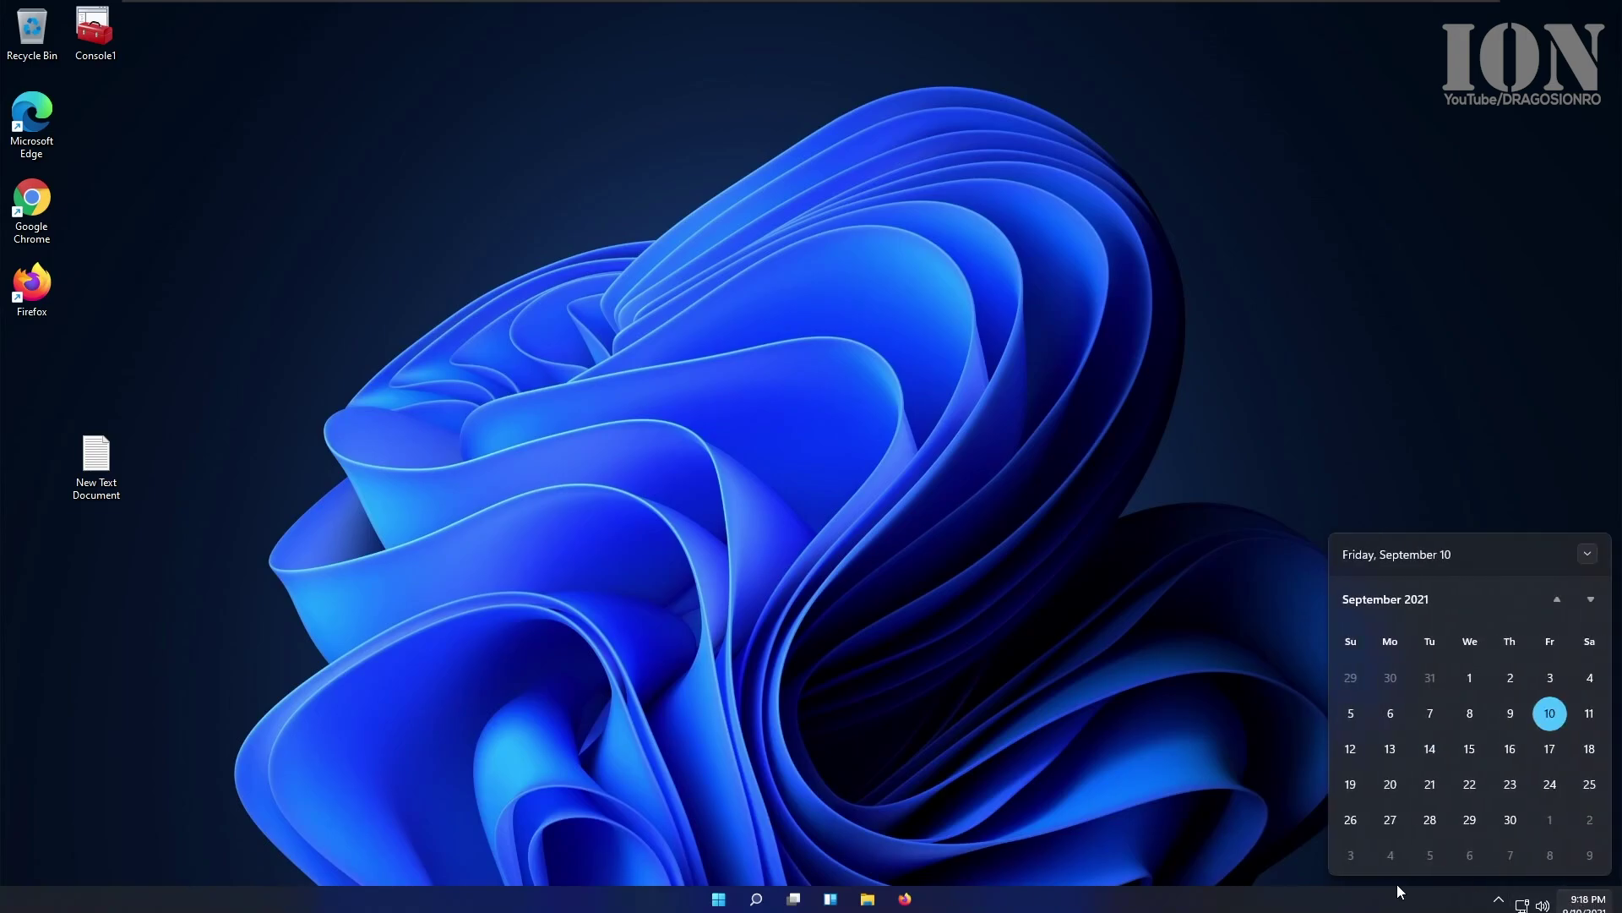
click(1279, 891)
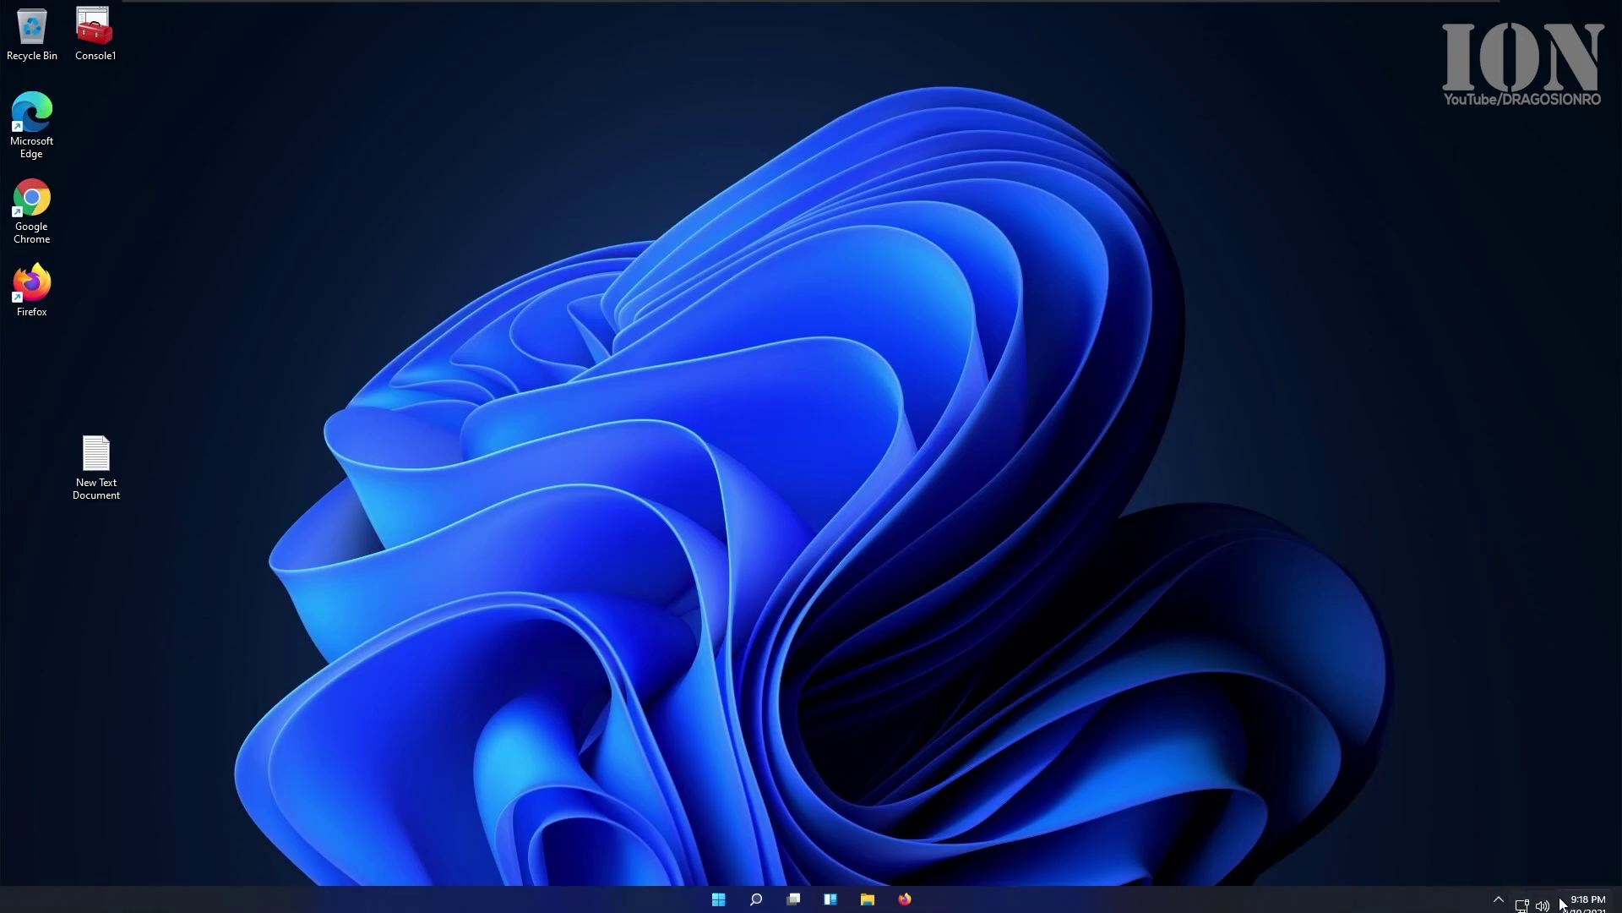
click(1495, 897)
click(1455, 897)
click(719, 899)
click(718, 899)
click(1587, 903)
click(1349, 897)
Step: Reopen the Registry Editor through search and grant it permission to make changes
click(719, 903)
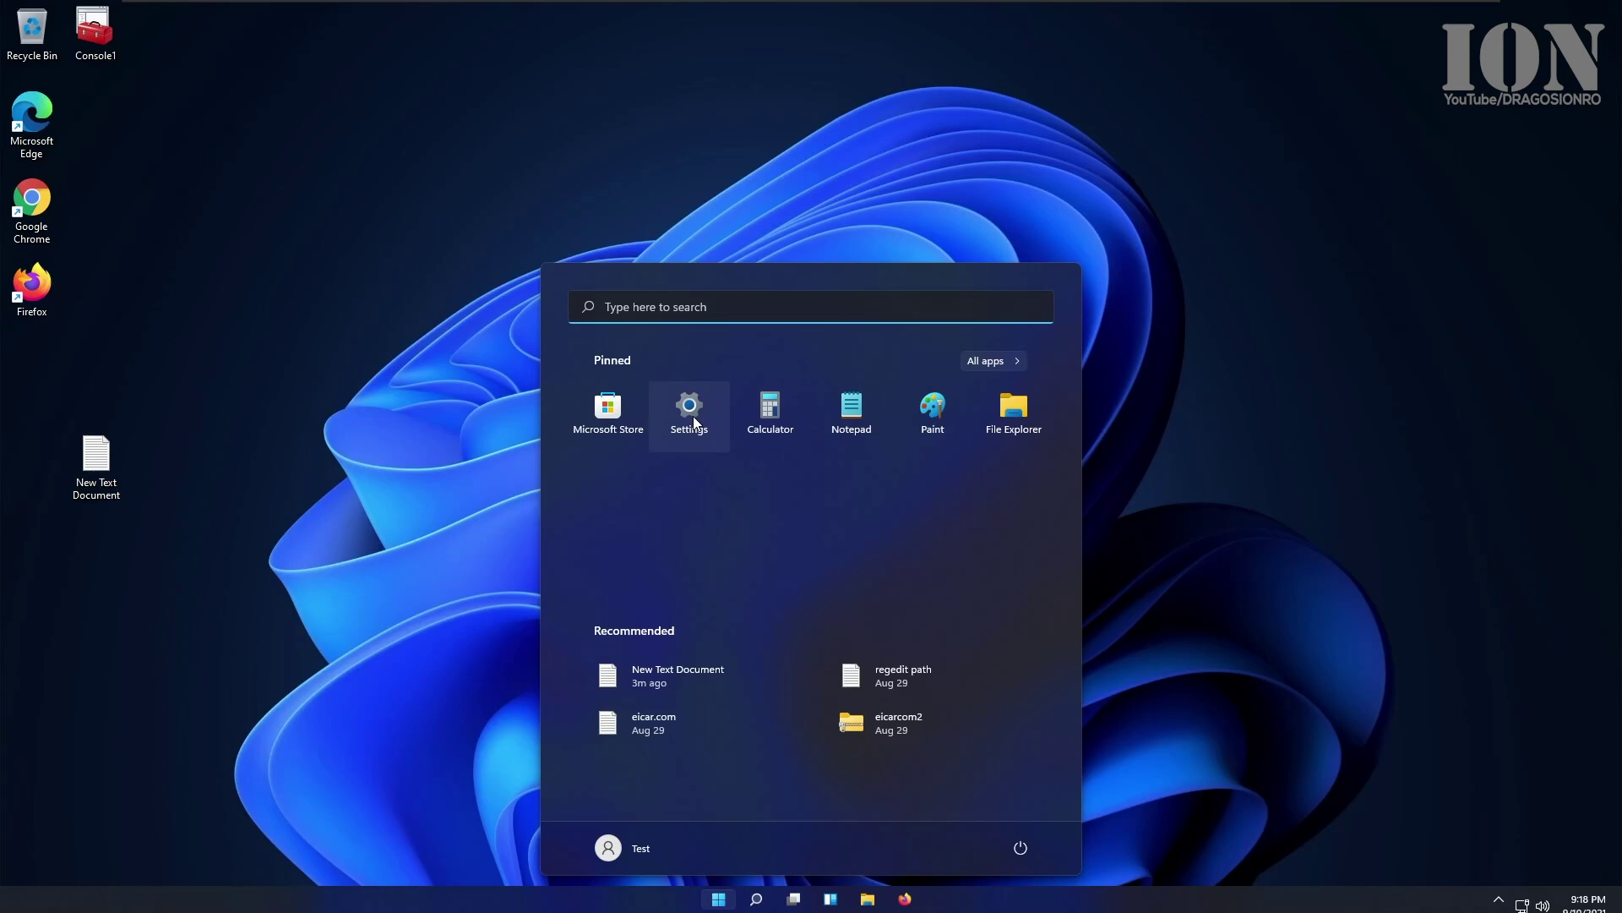
text(reg)
key(Return)
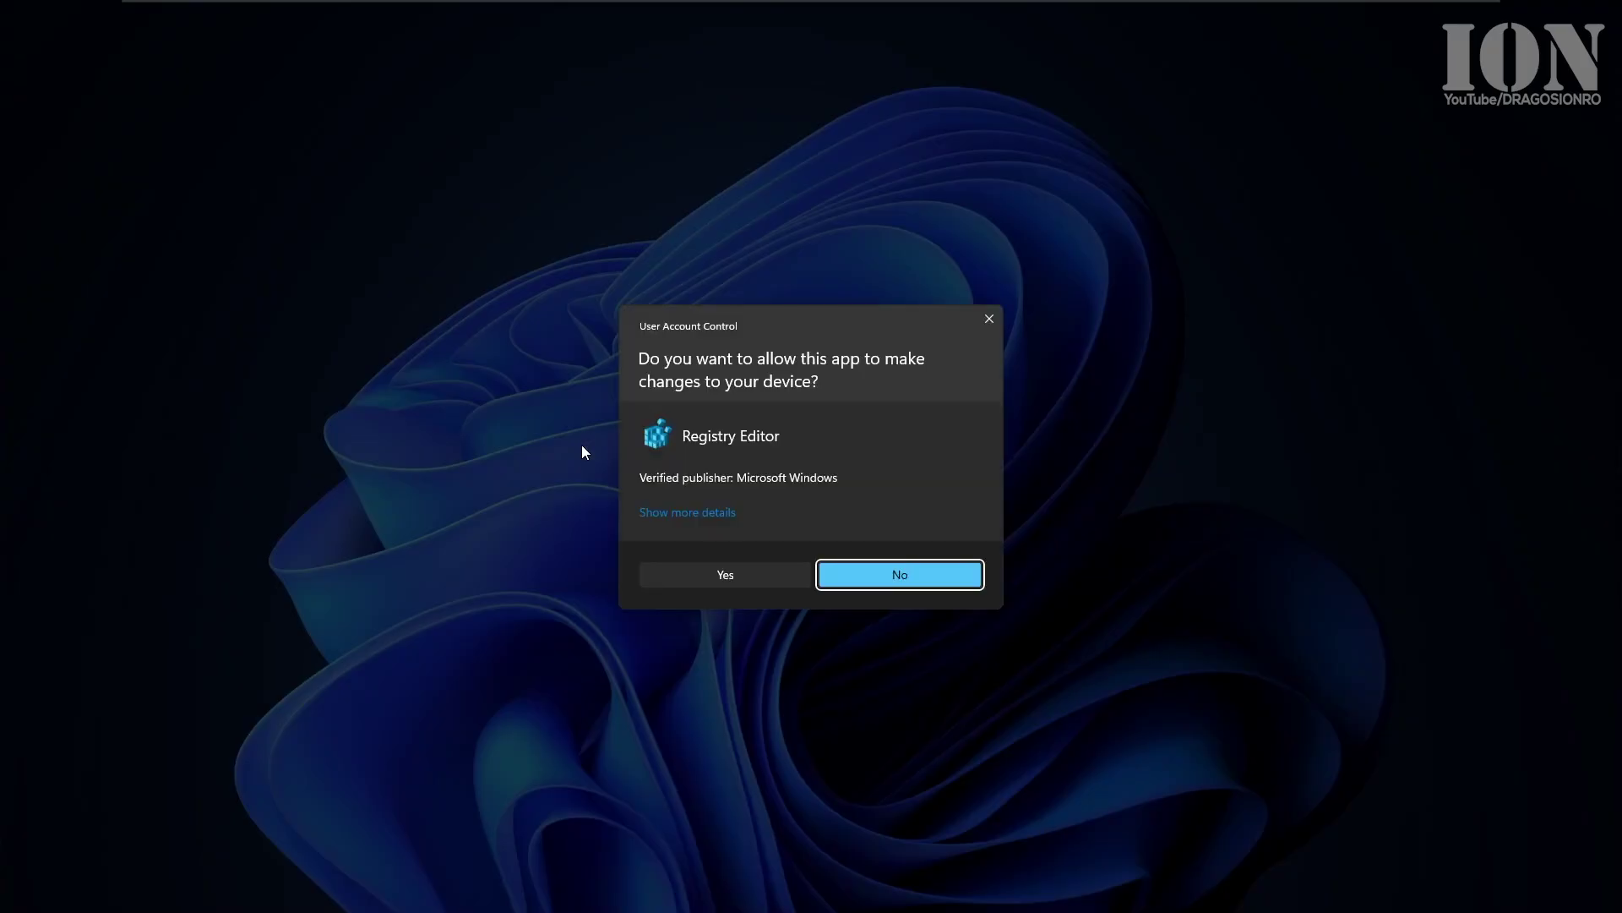
click(714, 570)
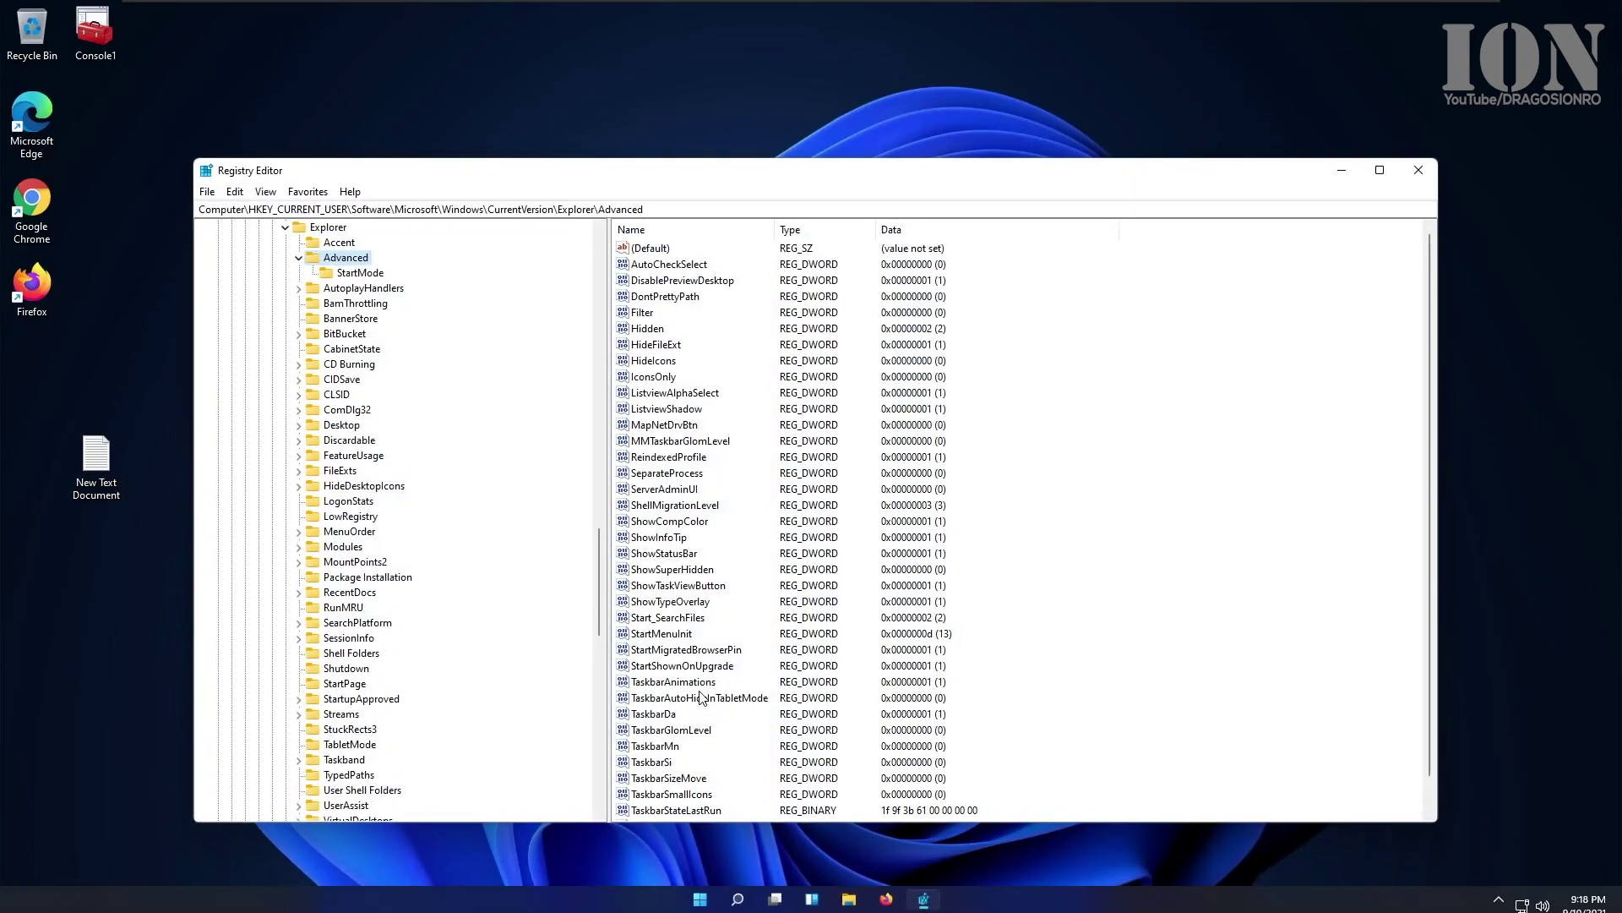
Step: Set the value data of TaskbarSi in the Advanced key to 1 for the medium taskbar
double_click(659, 763)
text(1)
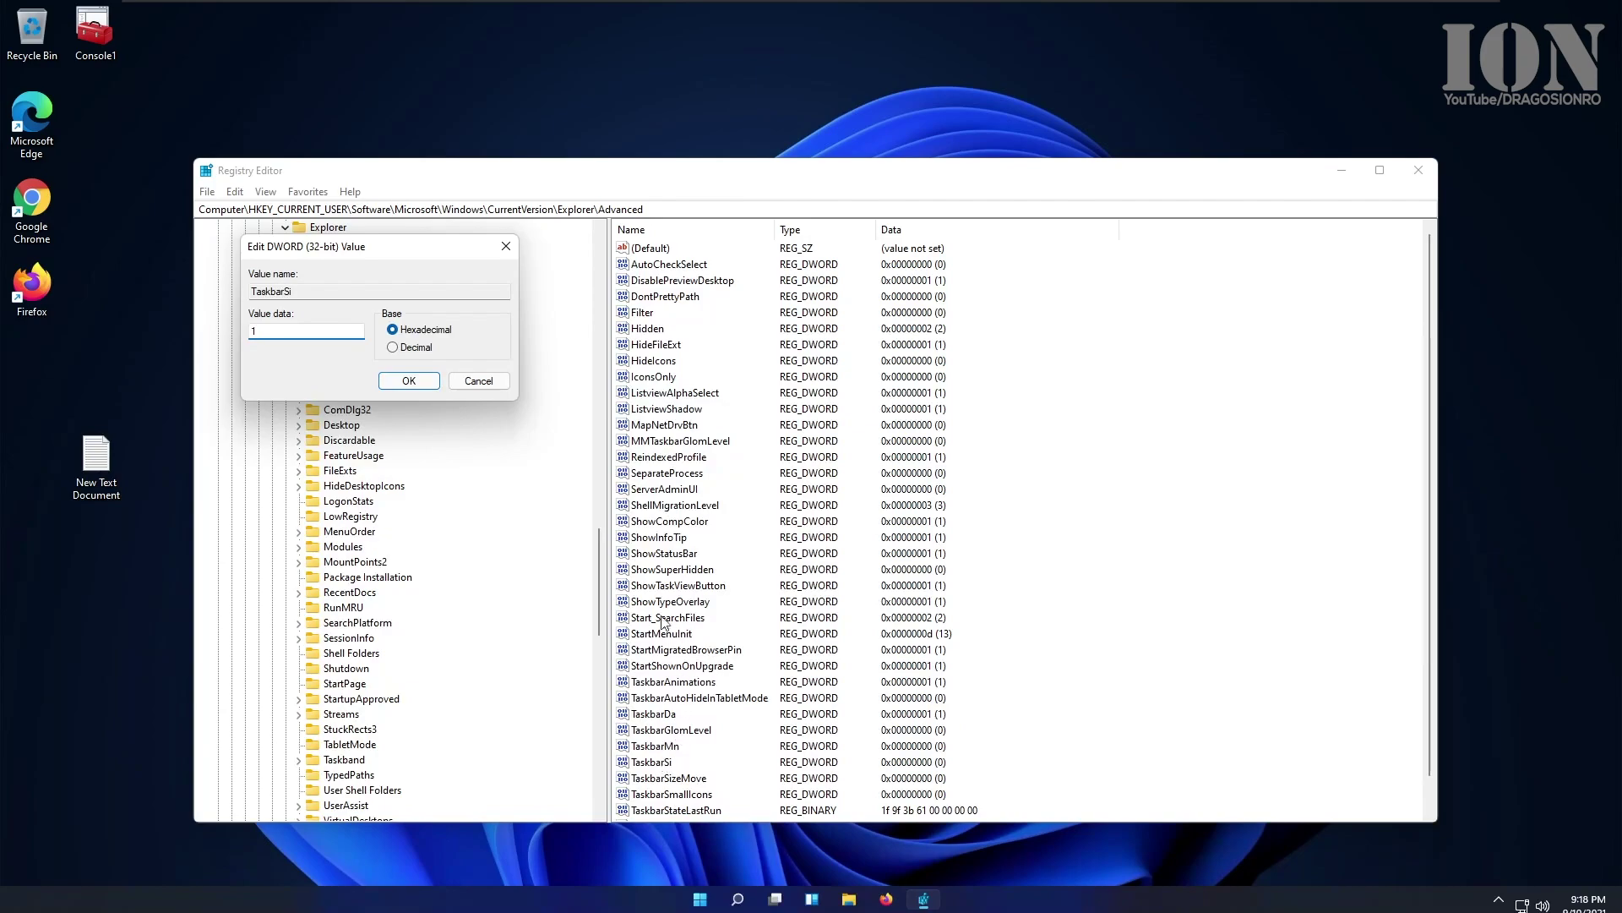
click(402, 380)
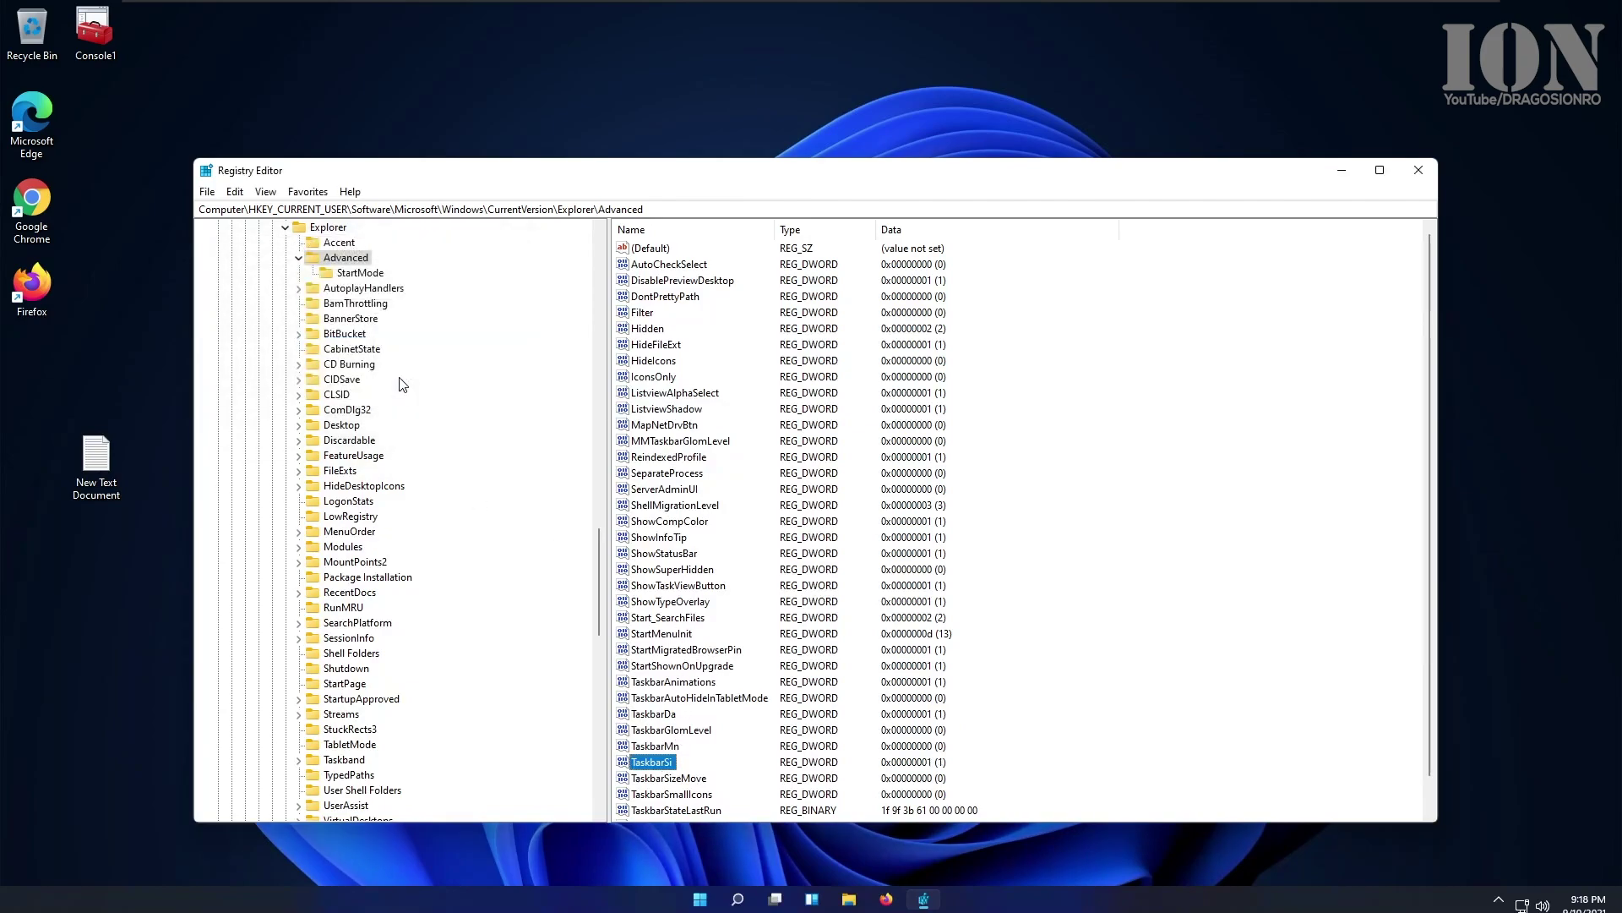
Step: Close the Registry Editor and restart the computer to apply the medium taskbar size
click(1428, 173)
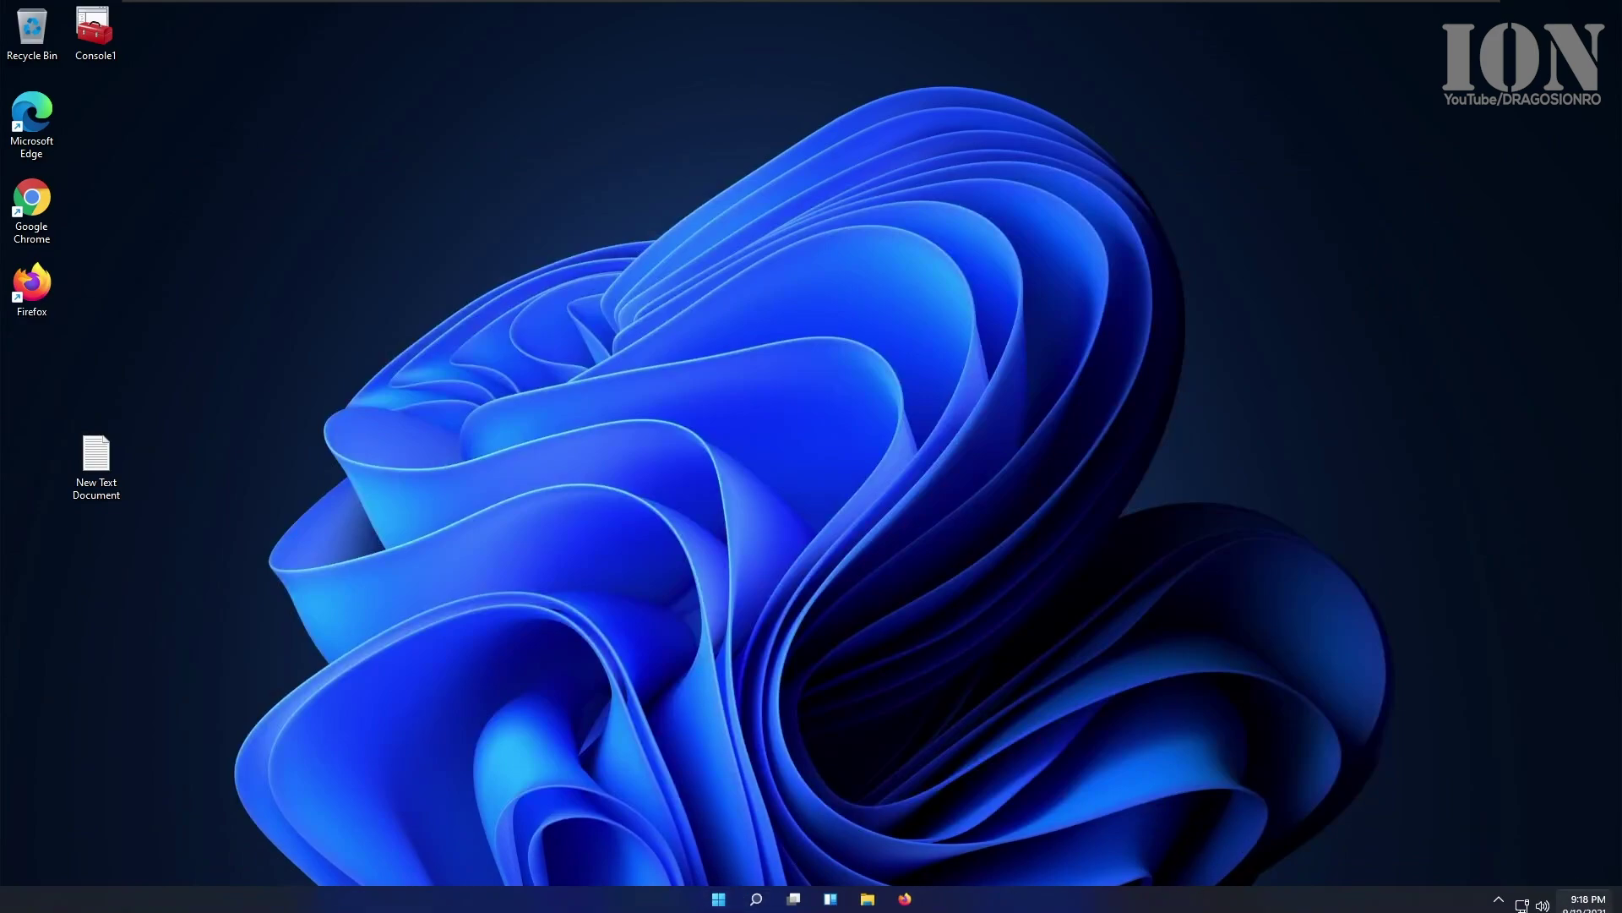
click(718, 899)
click(1023, 847)
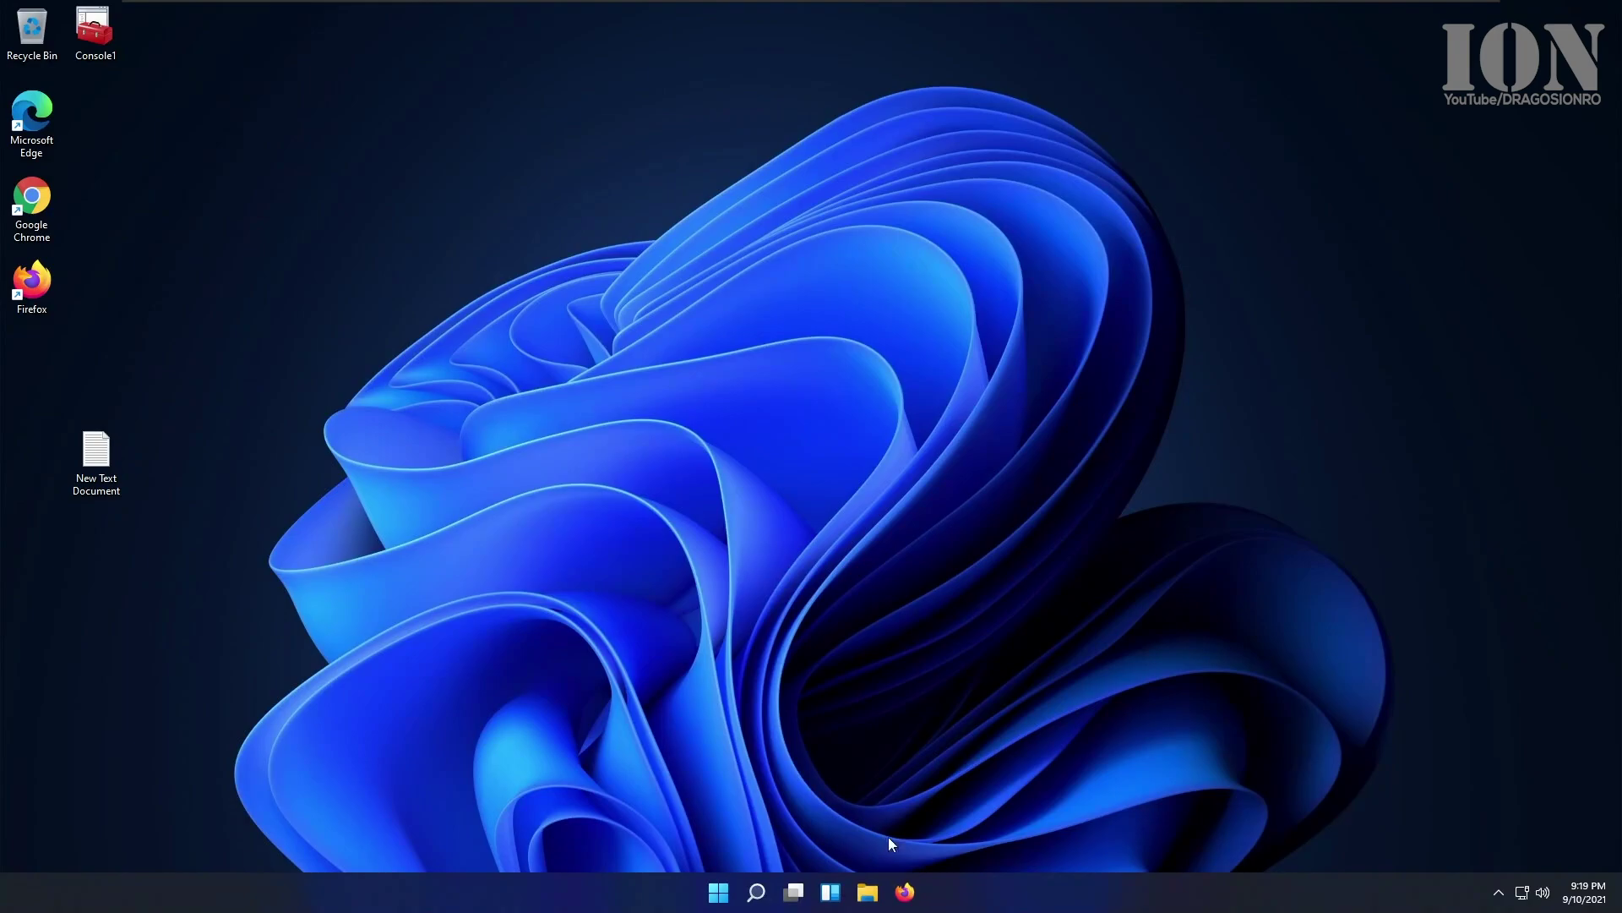
Step: Launch Firefox to check a running app on the medium taskbar, then close it
click(906, 892)
click(1247, 71)
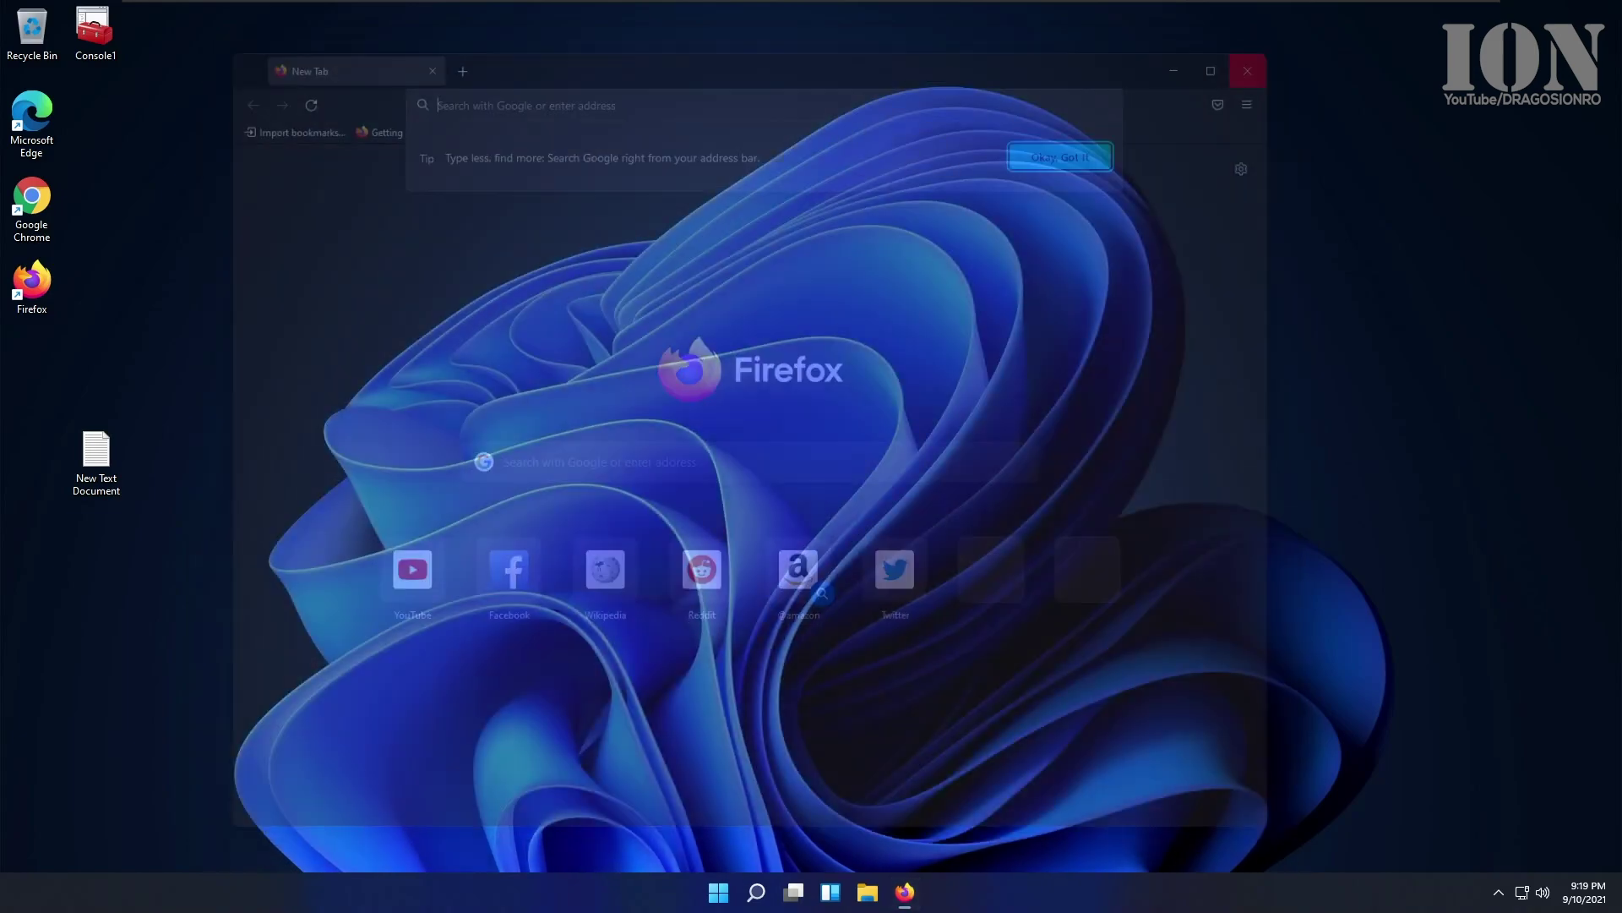
Step: Search for the Registry Editor again, launch it and approve the permission request
click(711, 892)
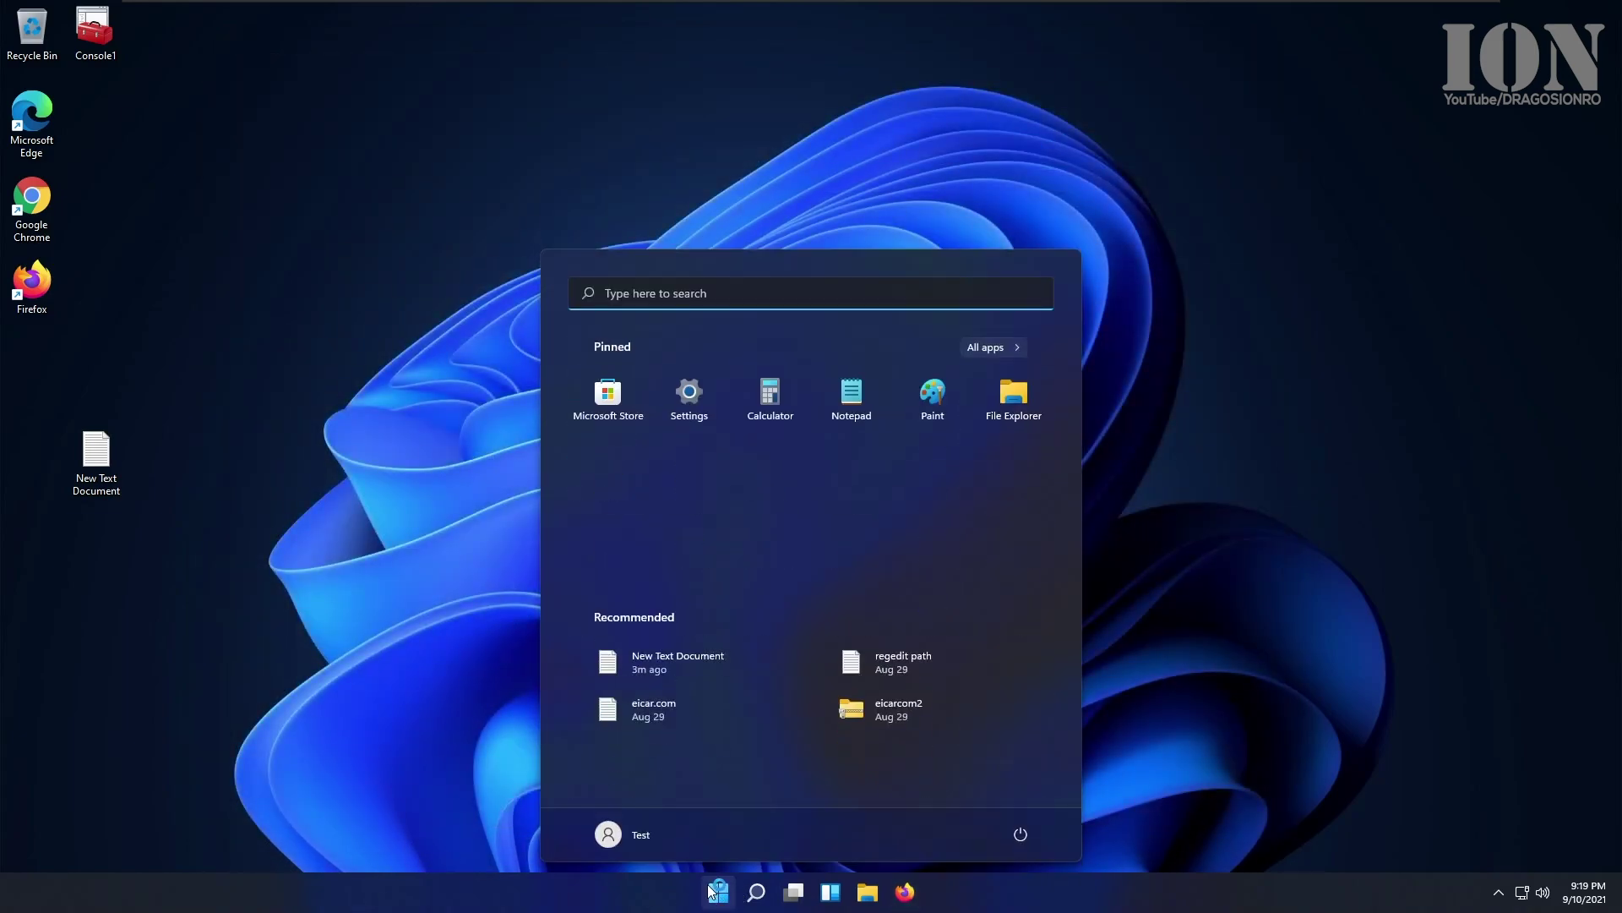
text(Registry Editor)
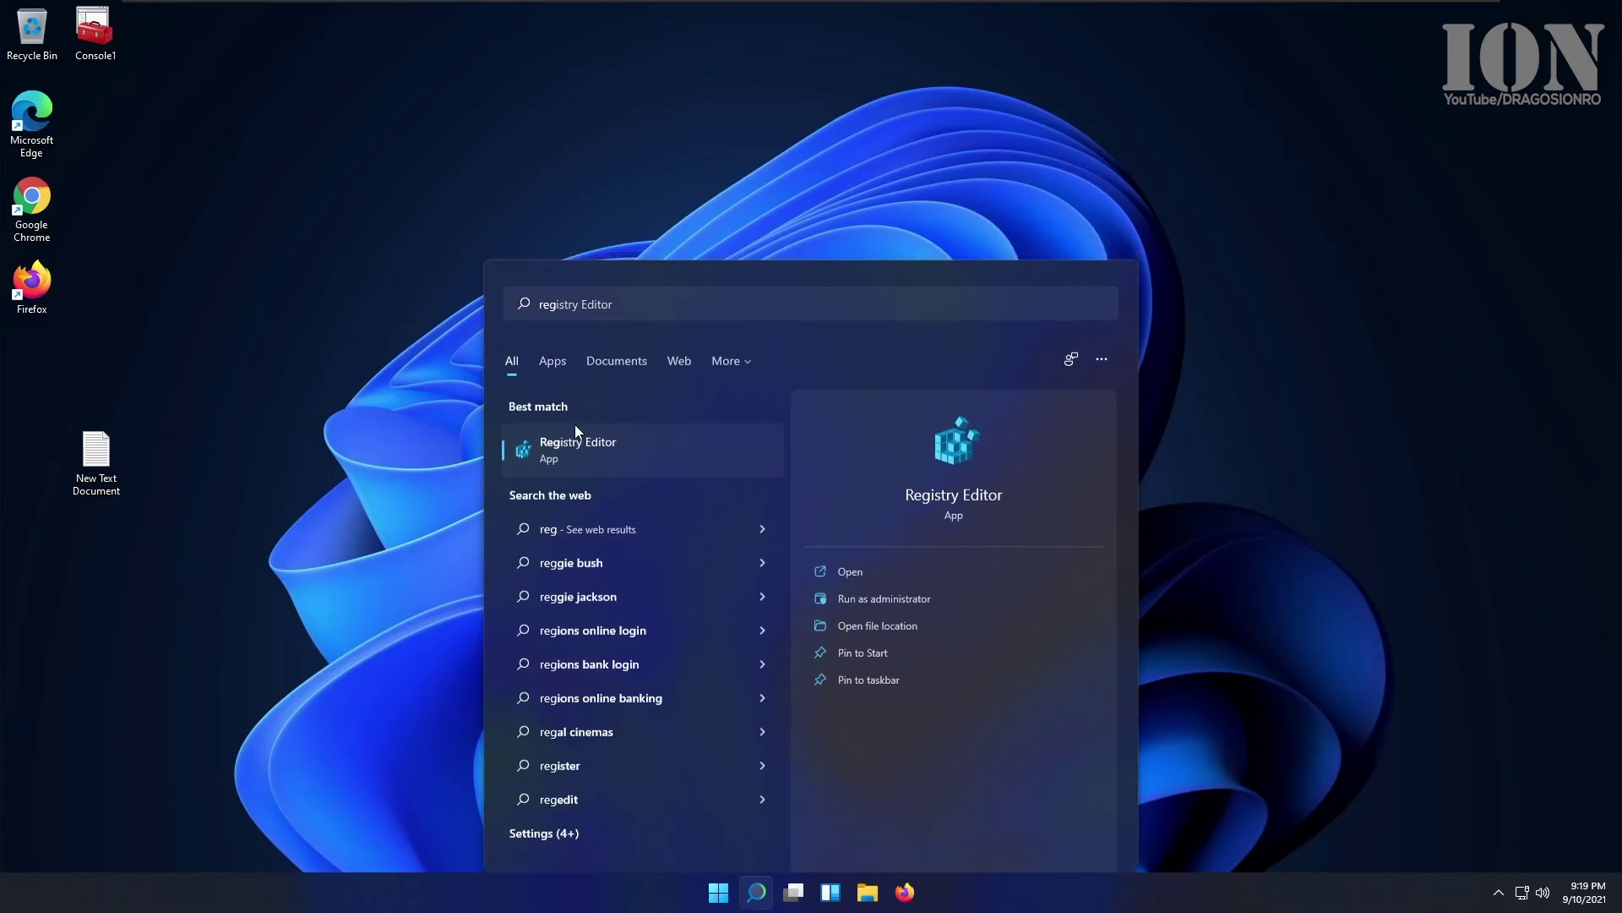
click(574, 424)
click(719, 574)
Step: Delete the TaskbarSi value from the Advanced key and confirm its permanent removal
click(654, 761)
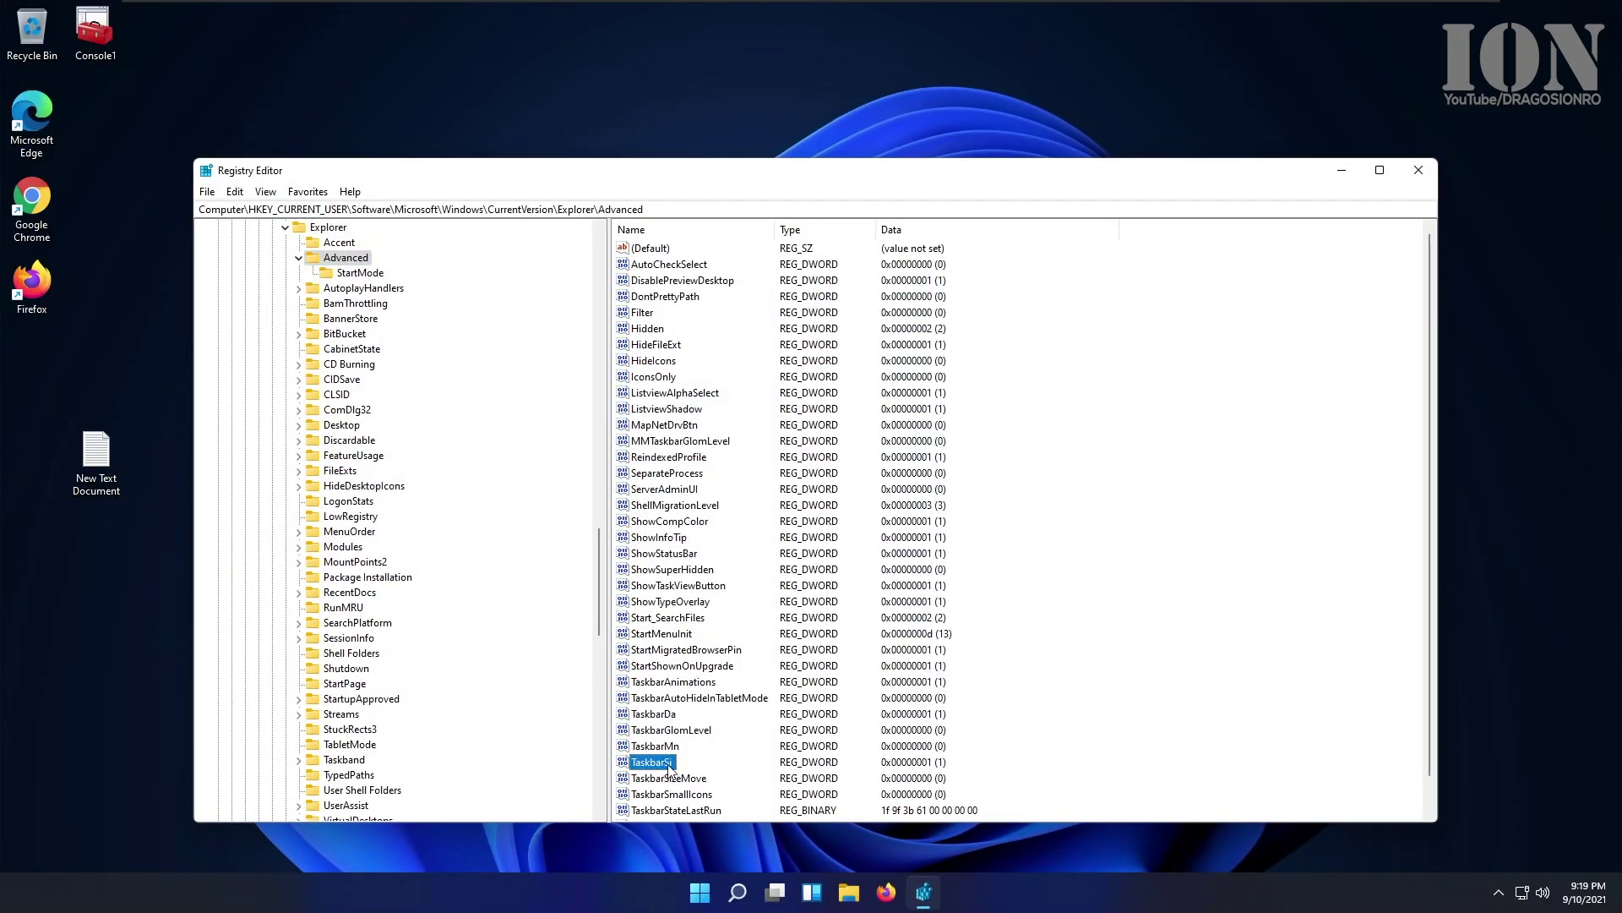
click(653, 776)
click(660, 757)
right_click(672, 763)
click(715, 814)
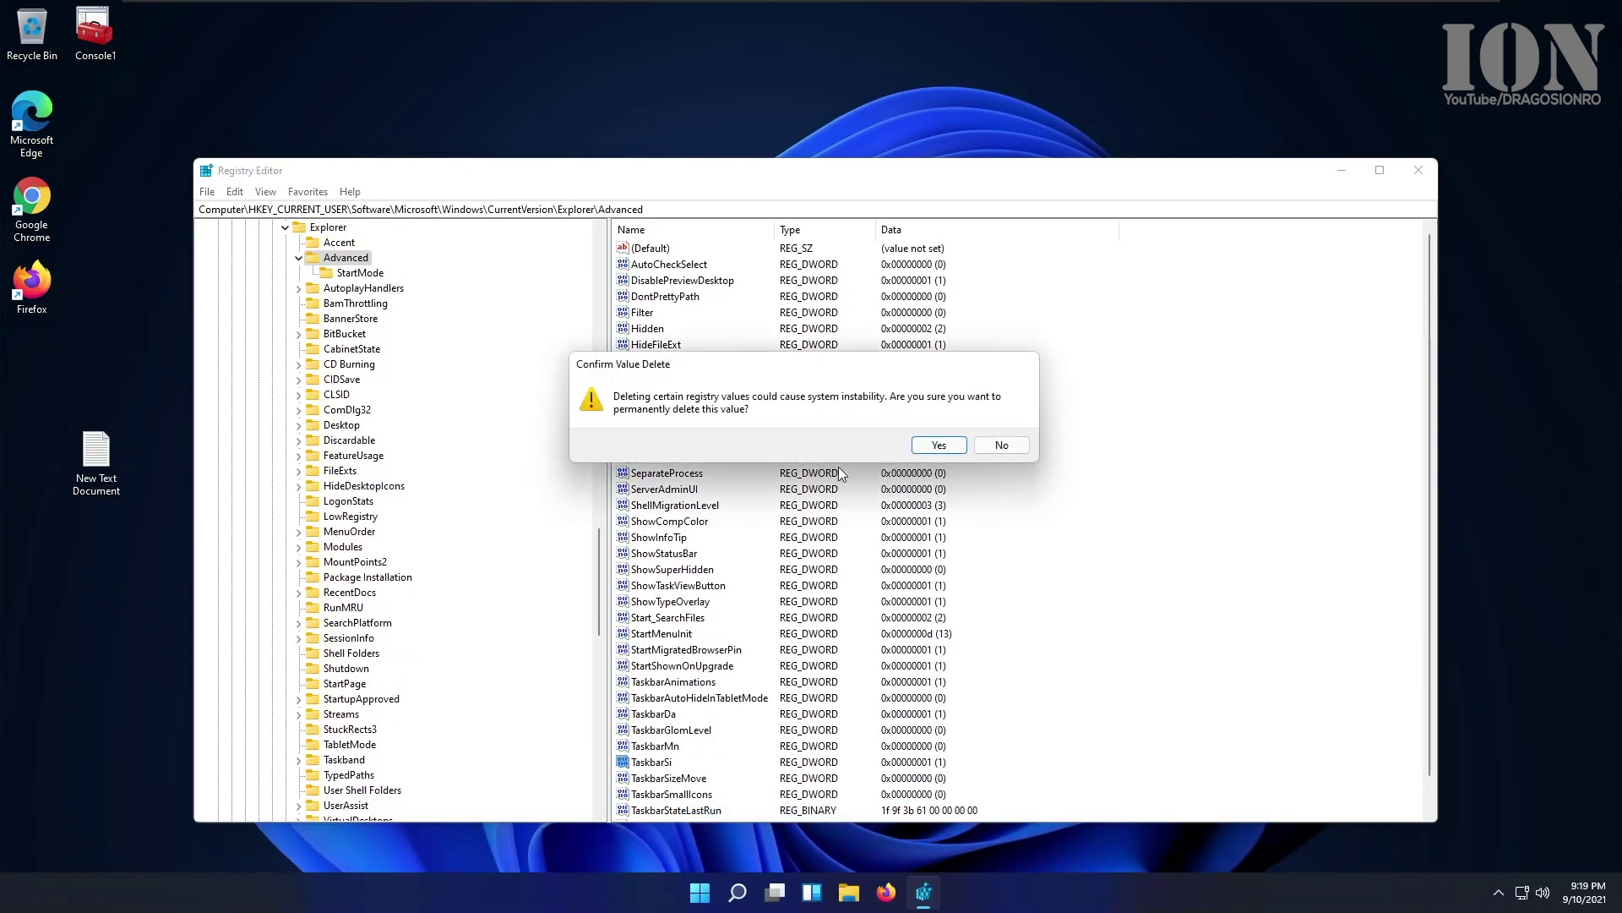
click(936, 446)
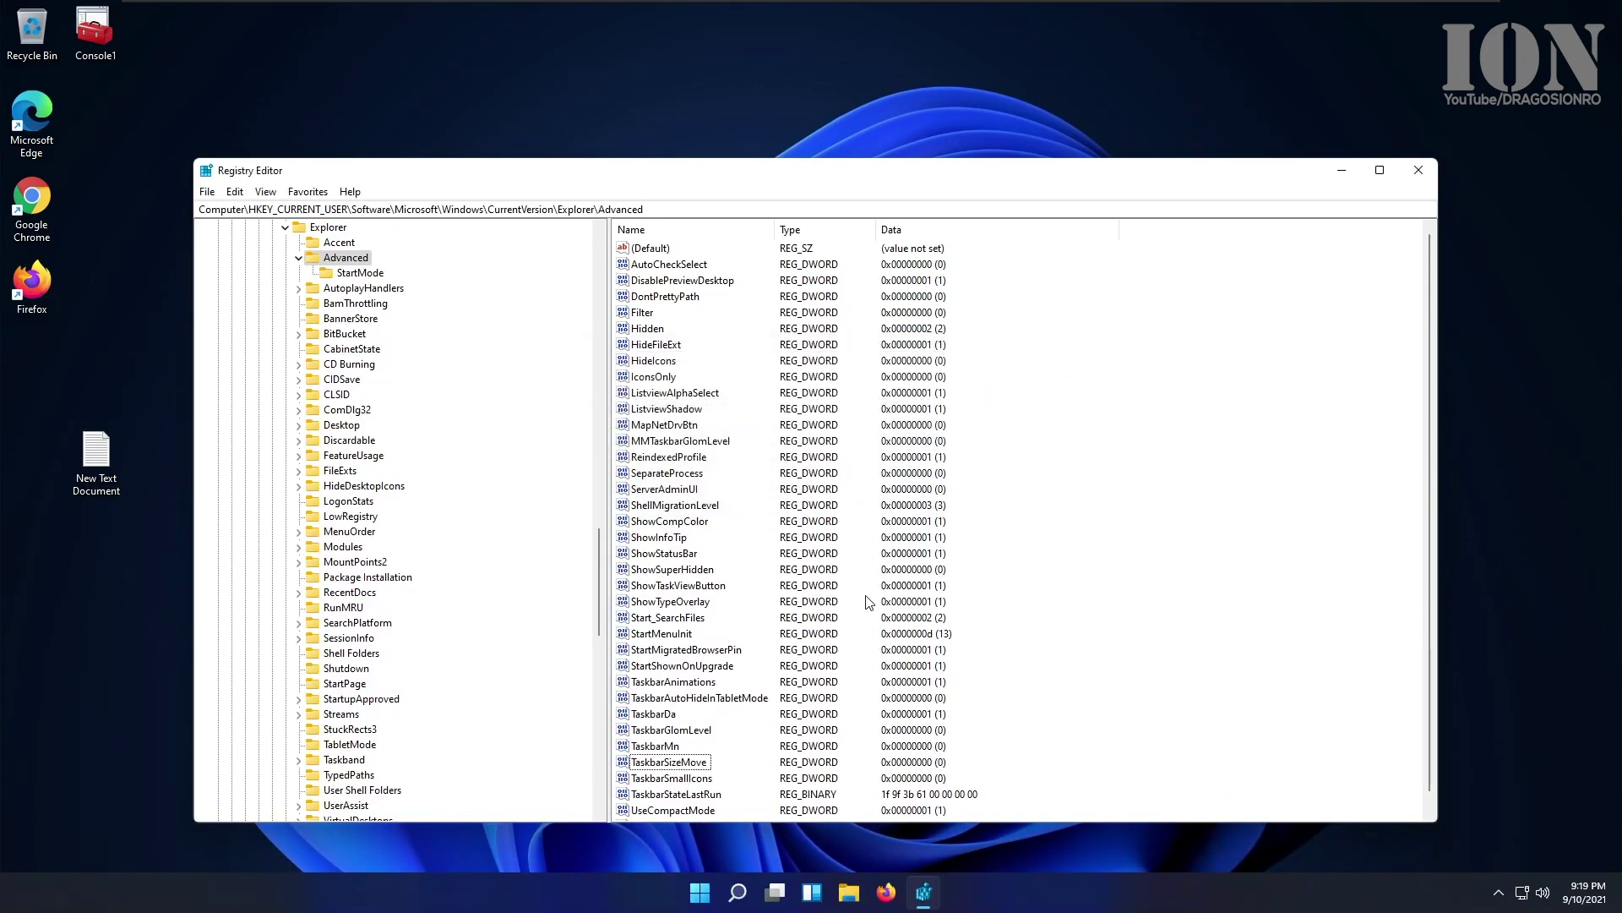
Step: Close the Registry Editor and move the New Text Document file below the Firefox icon on the desktop
click(1418, 171)
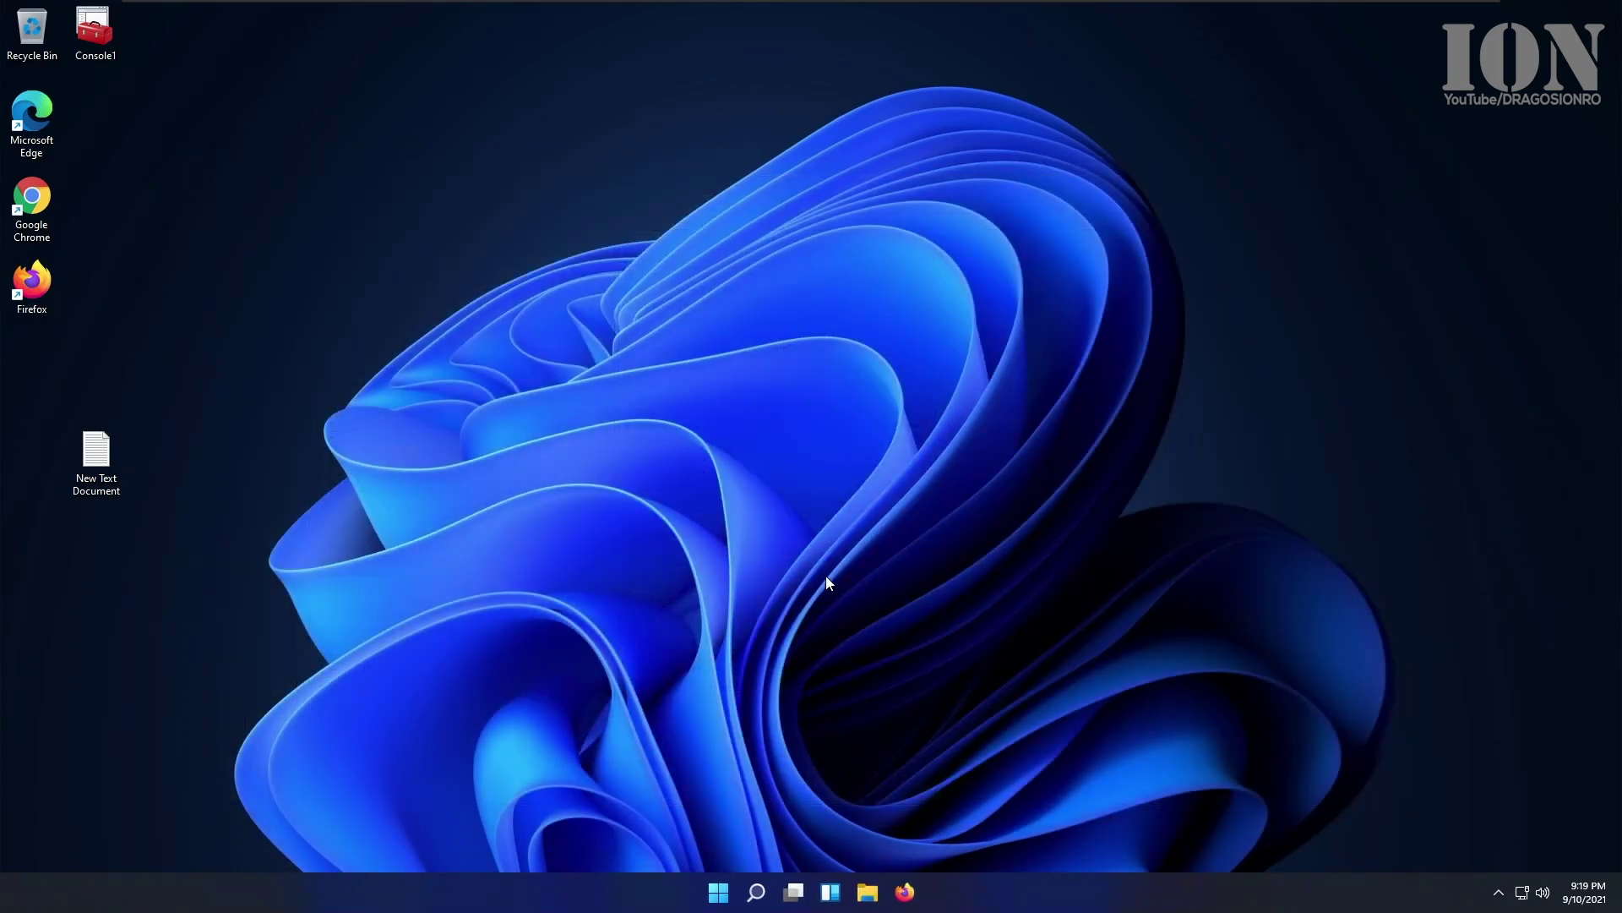
drag(120, 489, 45, 362)
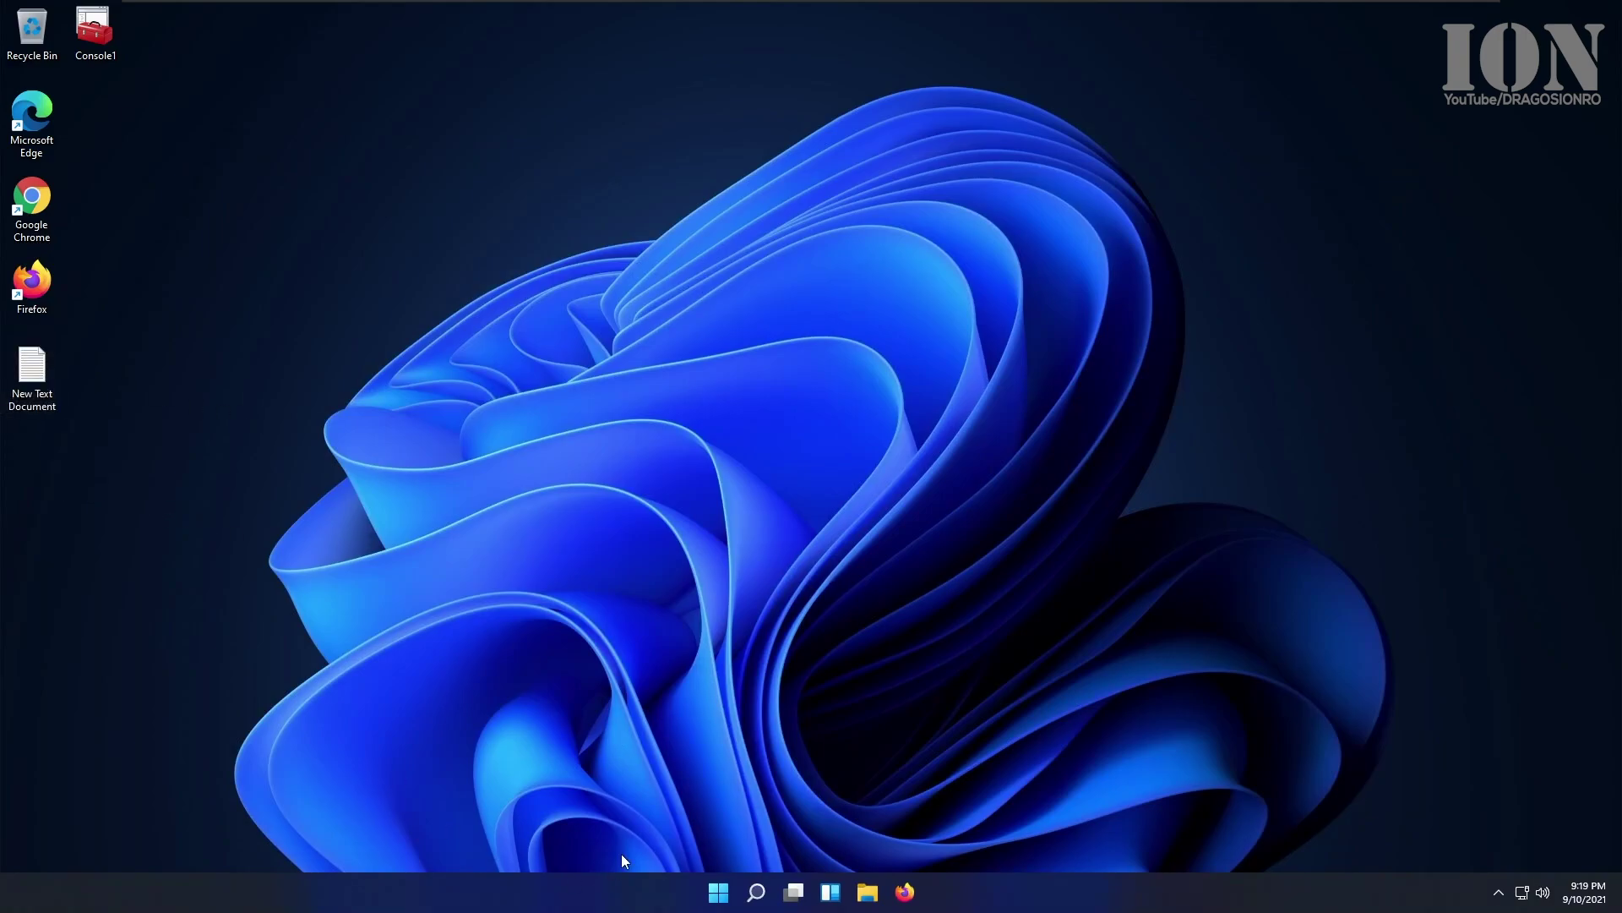